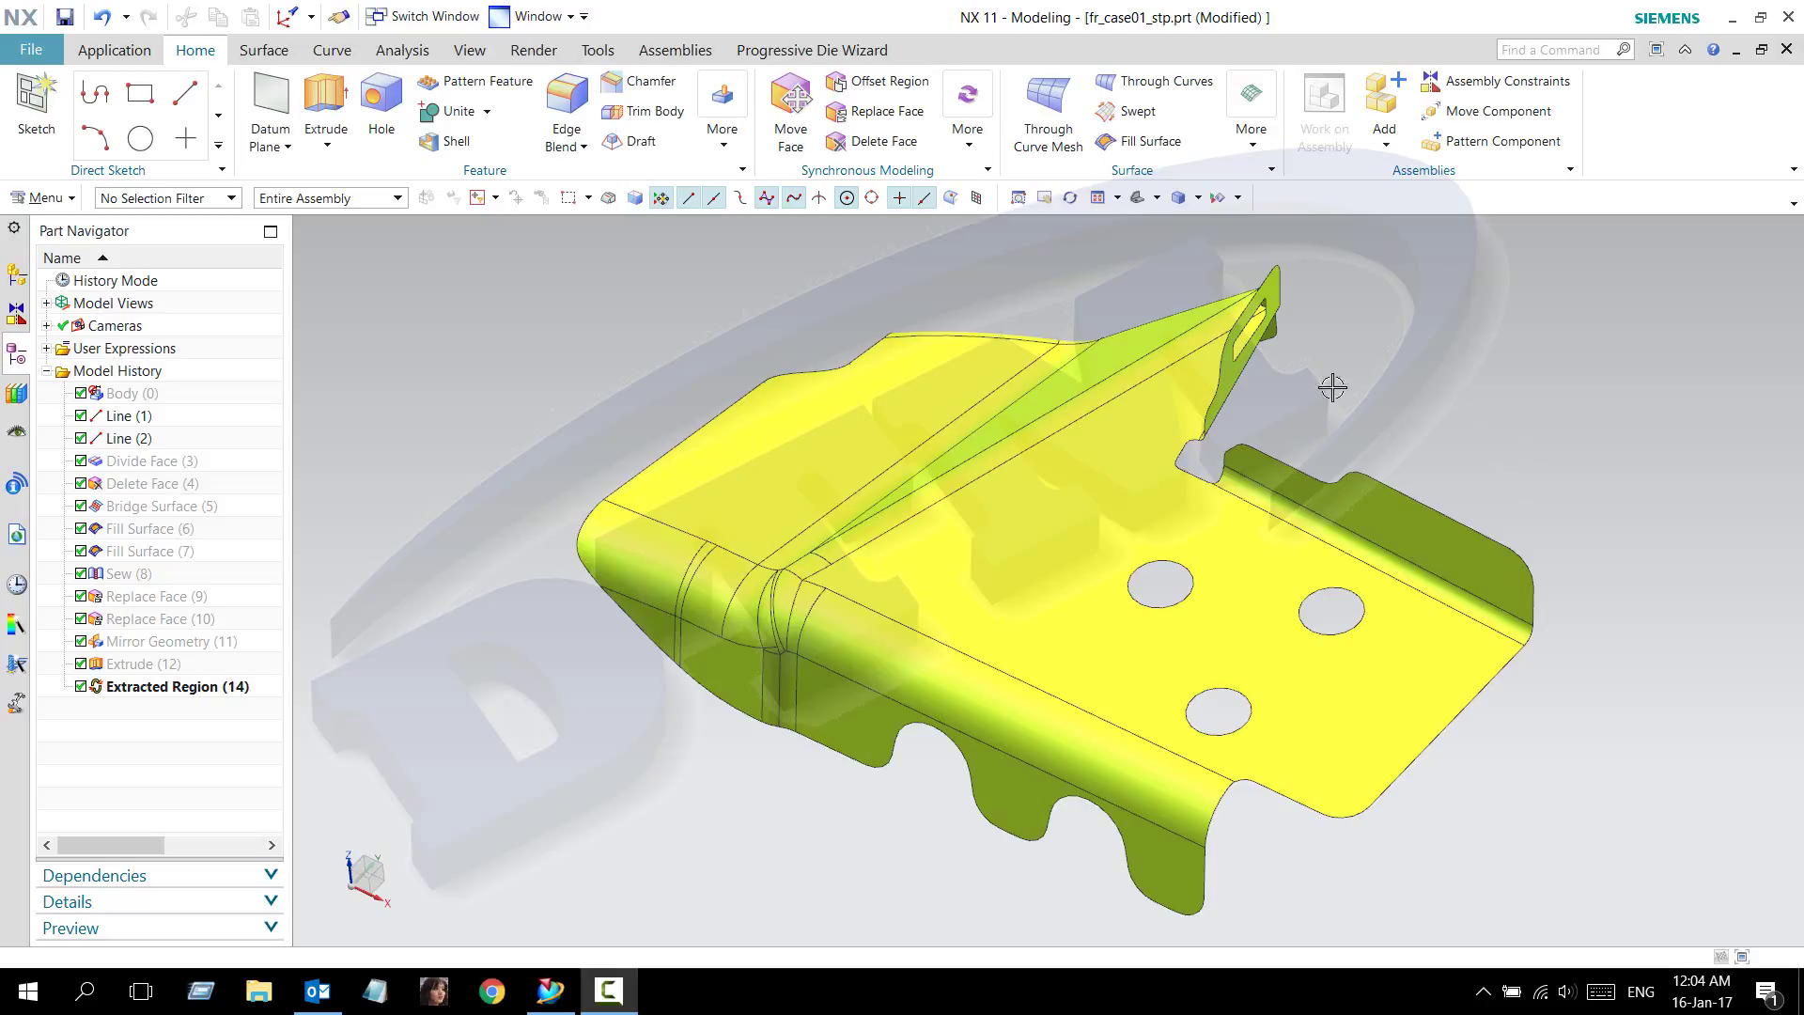
- Orbit the bracket, then open Analyze Formability - One-step from Analysis > More
{"action": "mouse_move", "coordinate": [637, 371]}
{"action": "middle_mouse_down"}
{"action": "mouse_move", "coordinate": [648, 419]}
{"action": "mouse_move", "coordinate": [673, 351]}
{"action": "mouse_move", "coordinate": [636, 367]}
{"action": "mouse_move", "coordinate": [659, 403]}
{"action": "mouse_move", "coordinate": [652, 379]}
{"action": "mouse_move", "coordinate": [763, 404]}
{"action": "middle_mouse_up"}
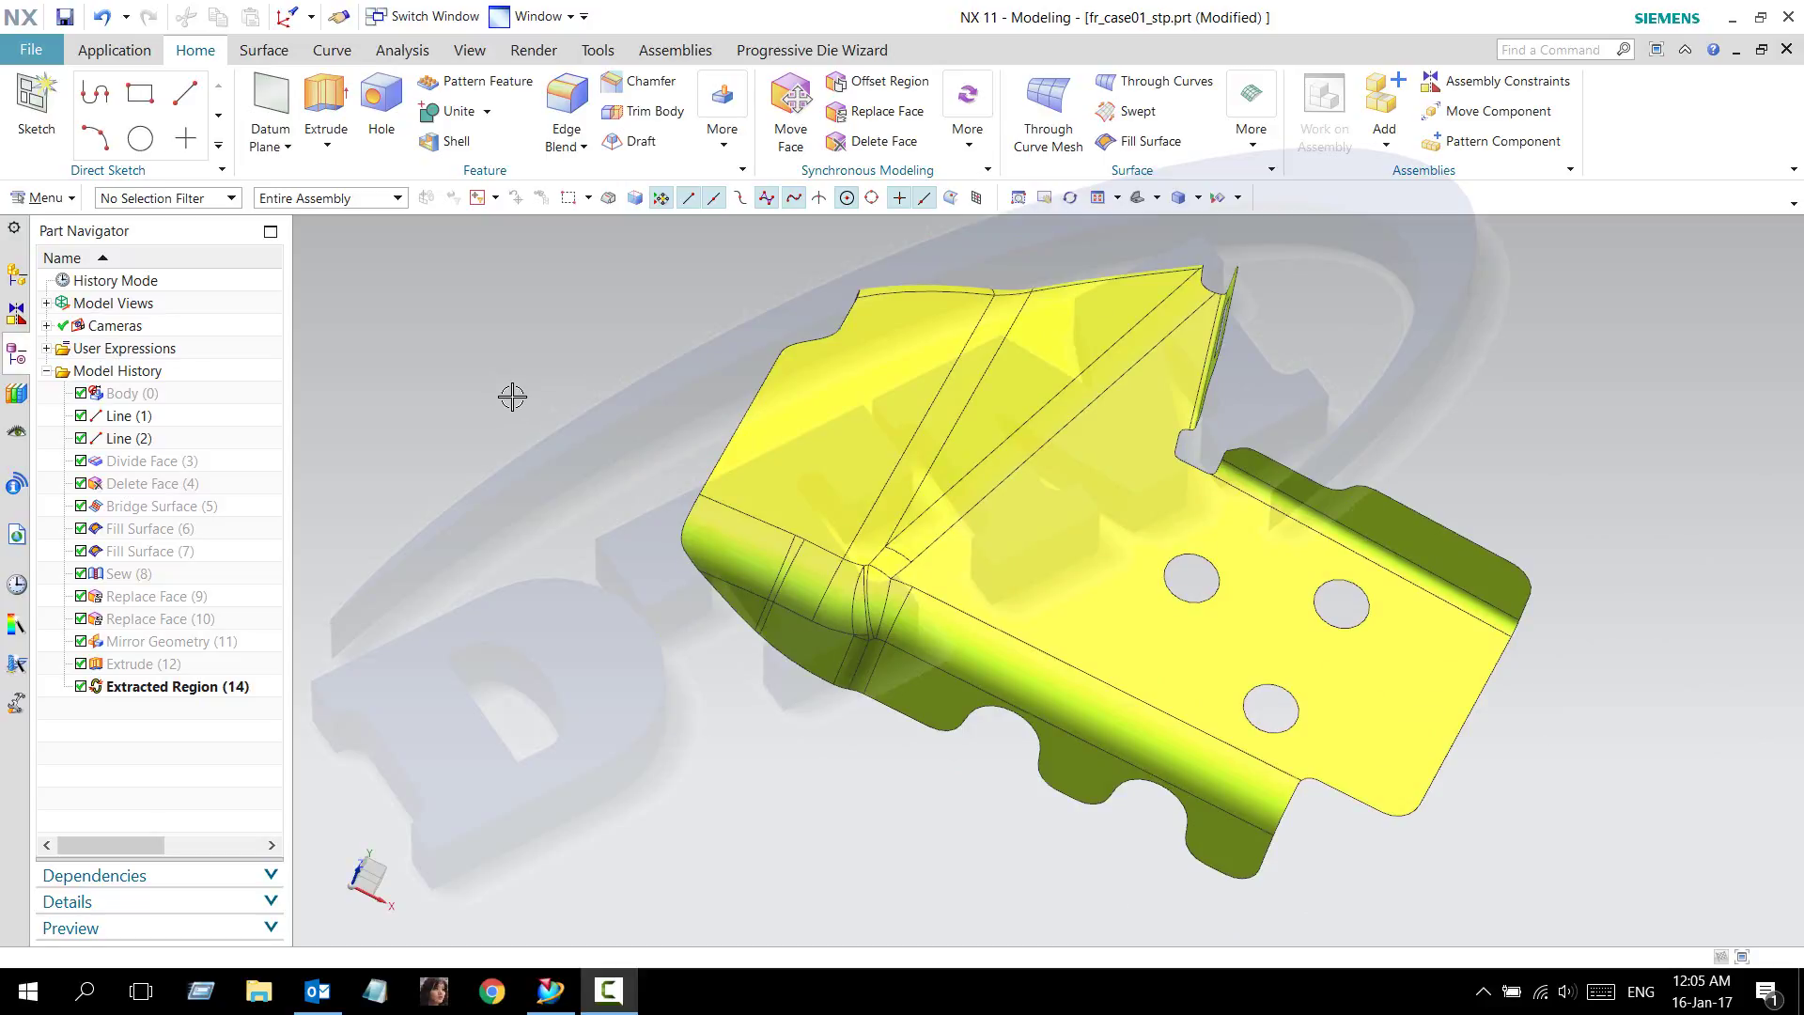
{"action": "mouse_move", "coordinate": [527, 463]}
{"action": "middle_mouse_down"}
{"action": "mouse_move", "coordinate": [511, 435]}
{"action": "mouse_move", "coordinate": [596, 495]}
{"action": "mouse_move", "coordinate": [579, 483]}
{"action": "middle_mouse_up"}
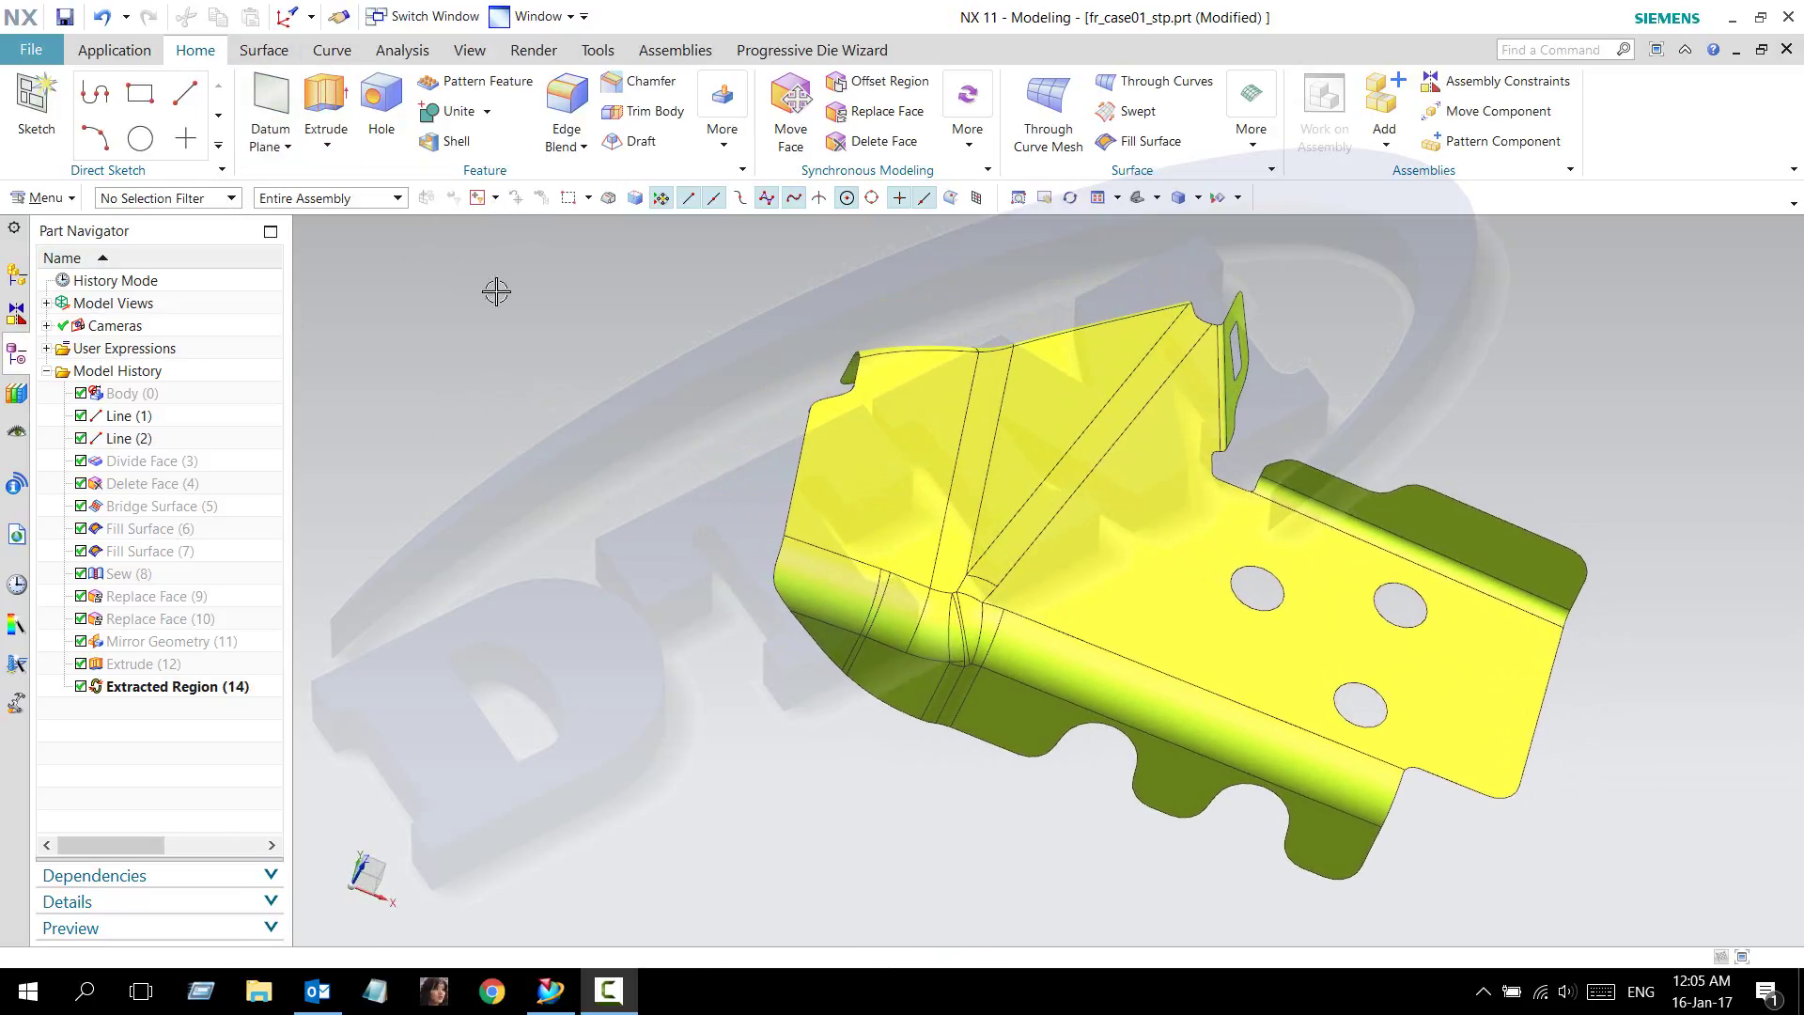
{"action": "left_click", "coordinate": [810, 50]}
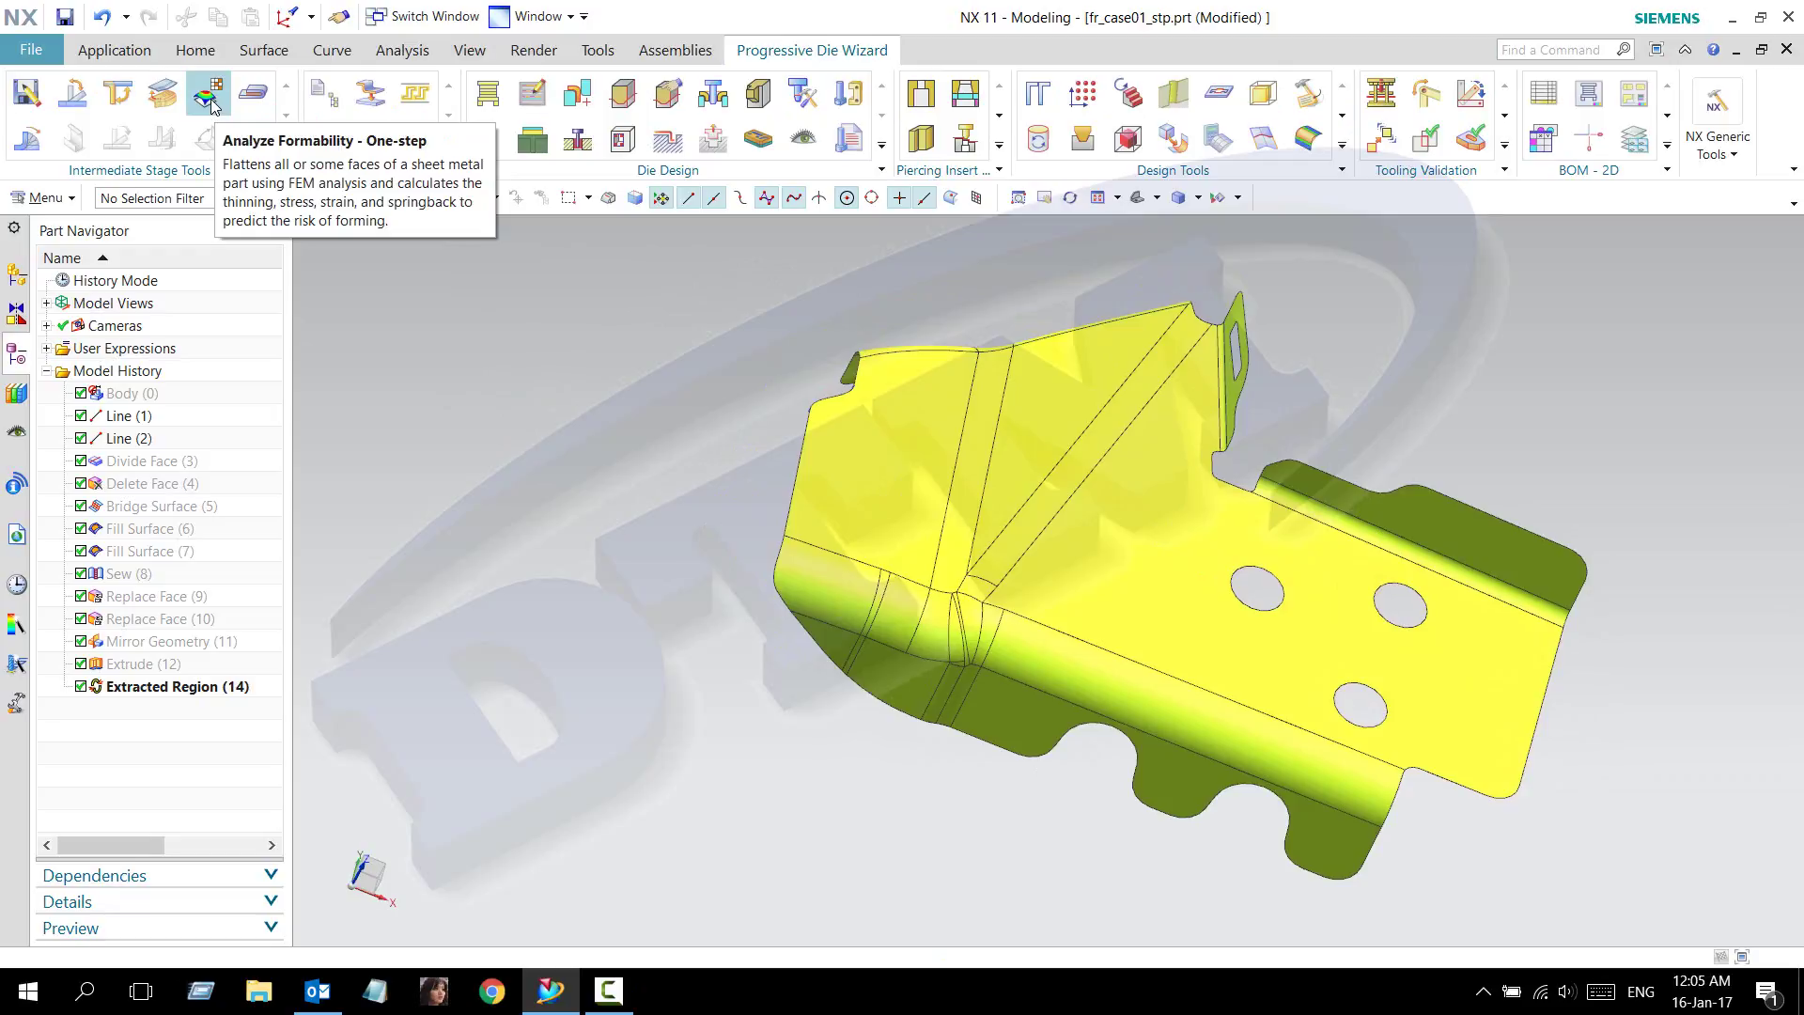
{"action": "left_click", "coordinate": [402, 50]}
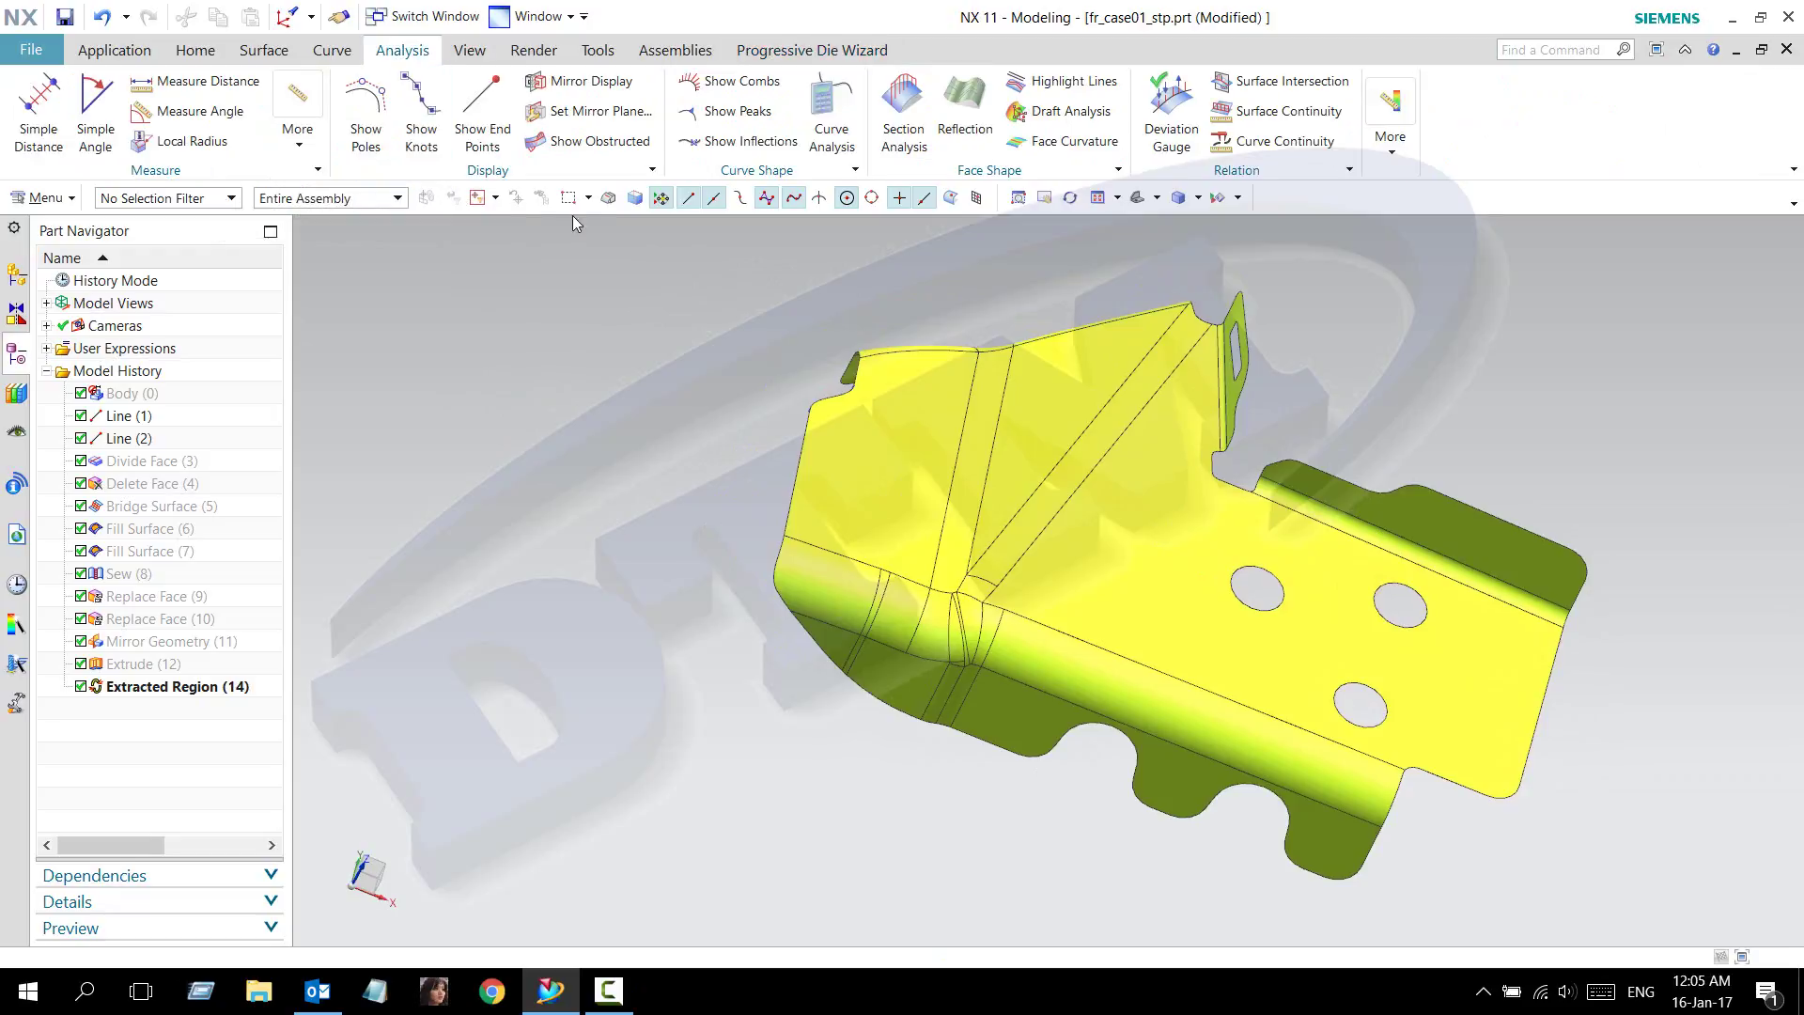
{"action": "left_click", "coordinate": [1388, 148]}
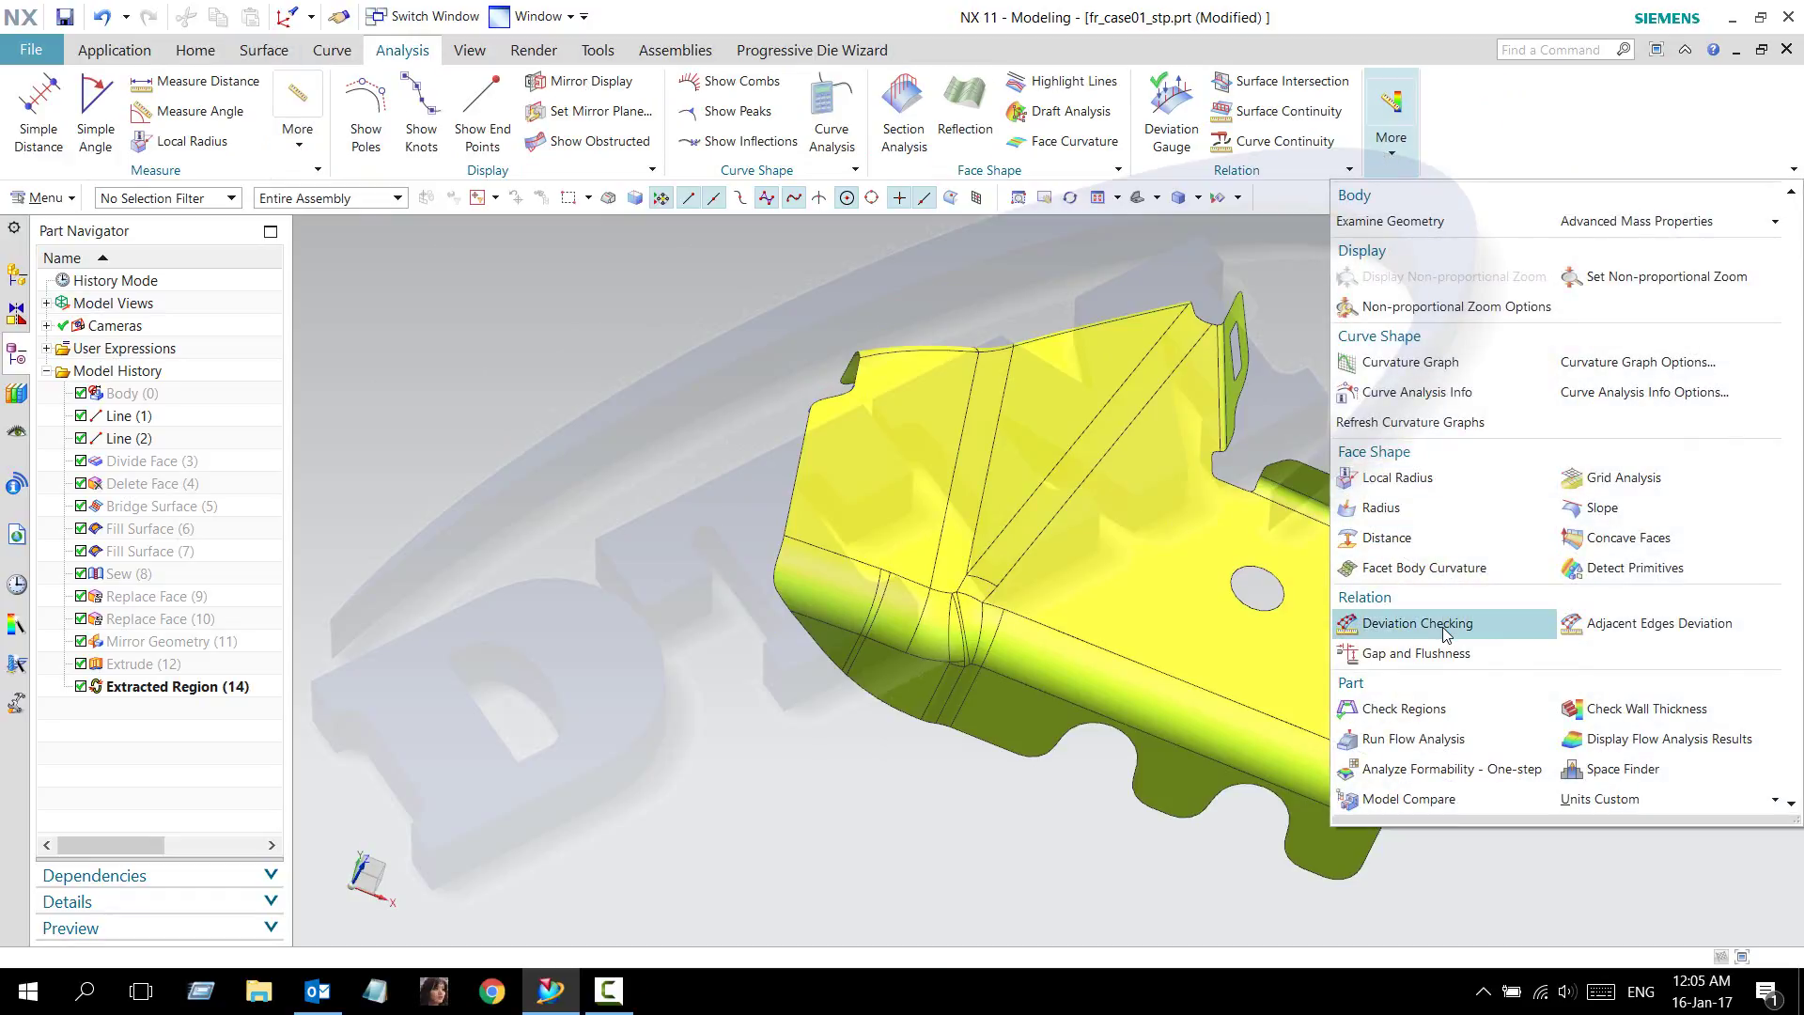
{"action": "left_click", "coordinate": [1480, 770]}
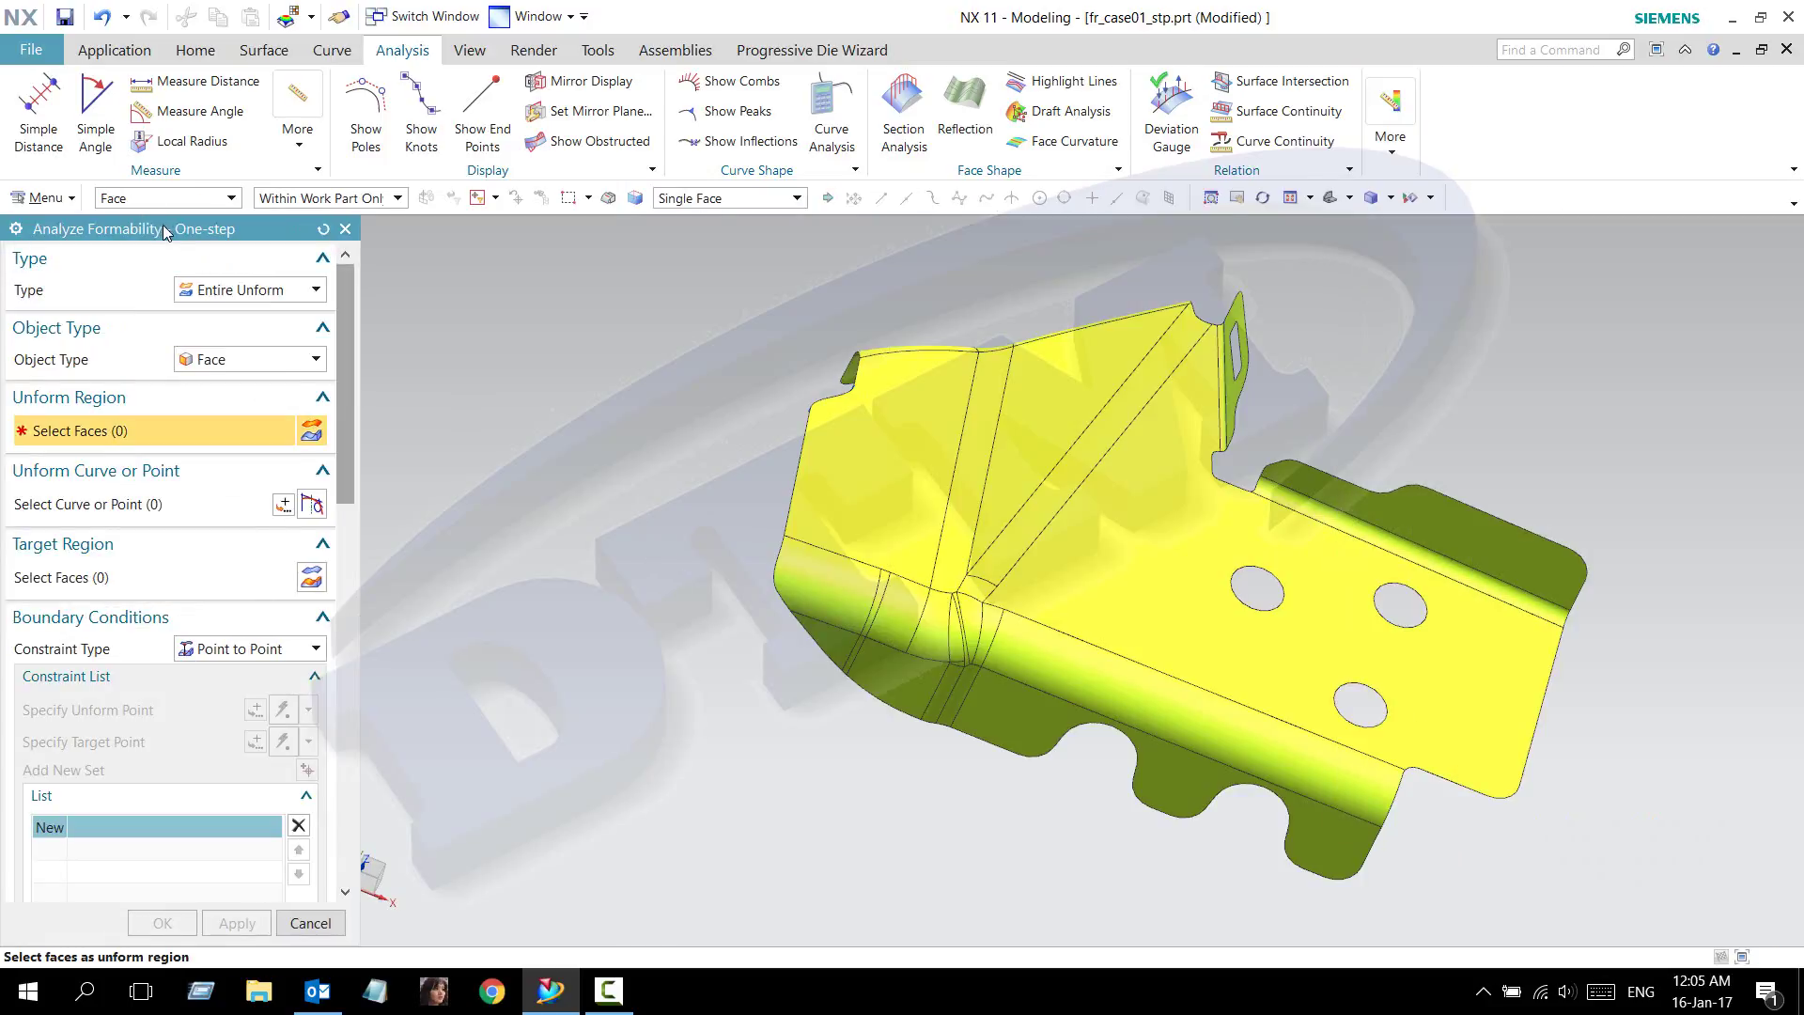
- Float the One-step dialog over the model and set its Type to Advanced Unform
{"action": "left_click_drag", "start_coordinate": [166, 229], "coordinate": [488, 136]}
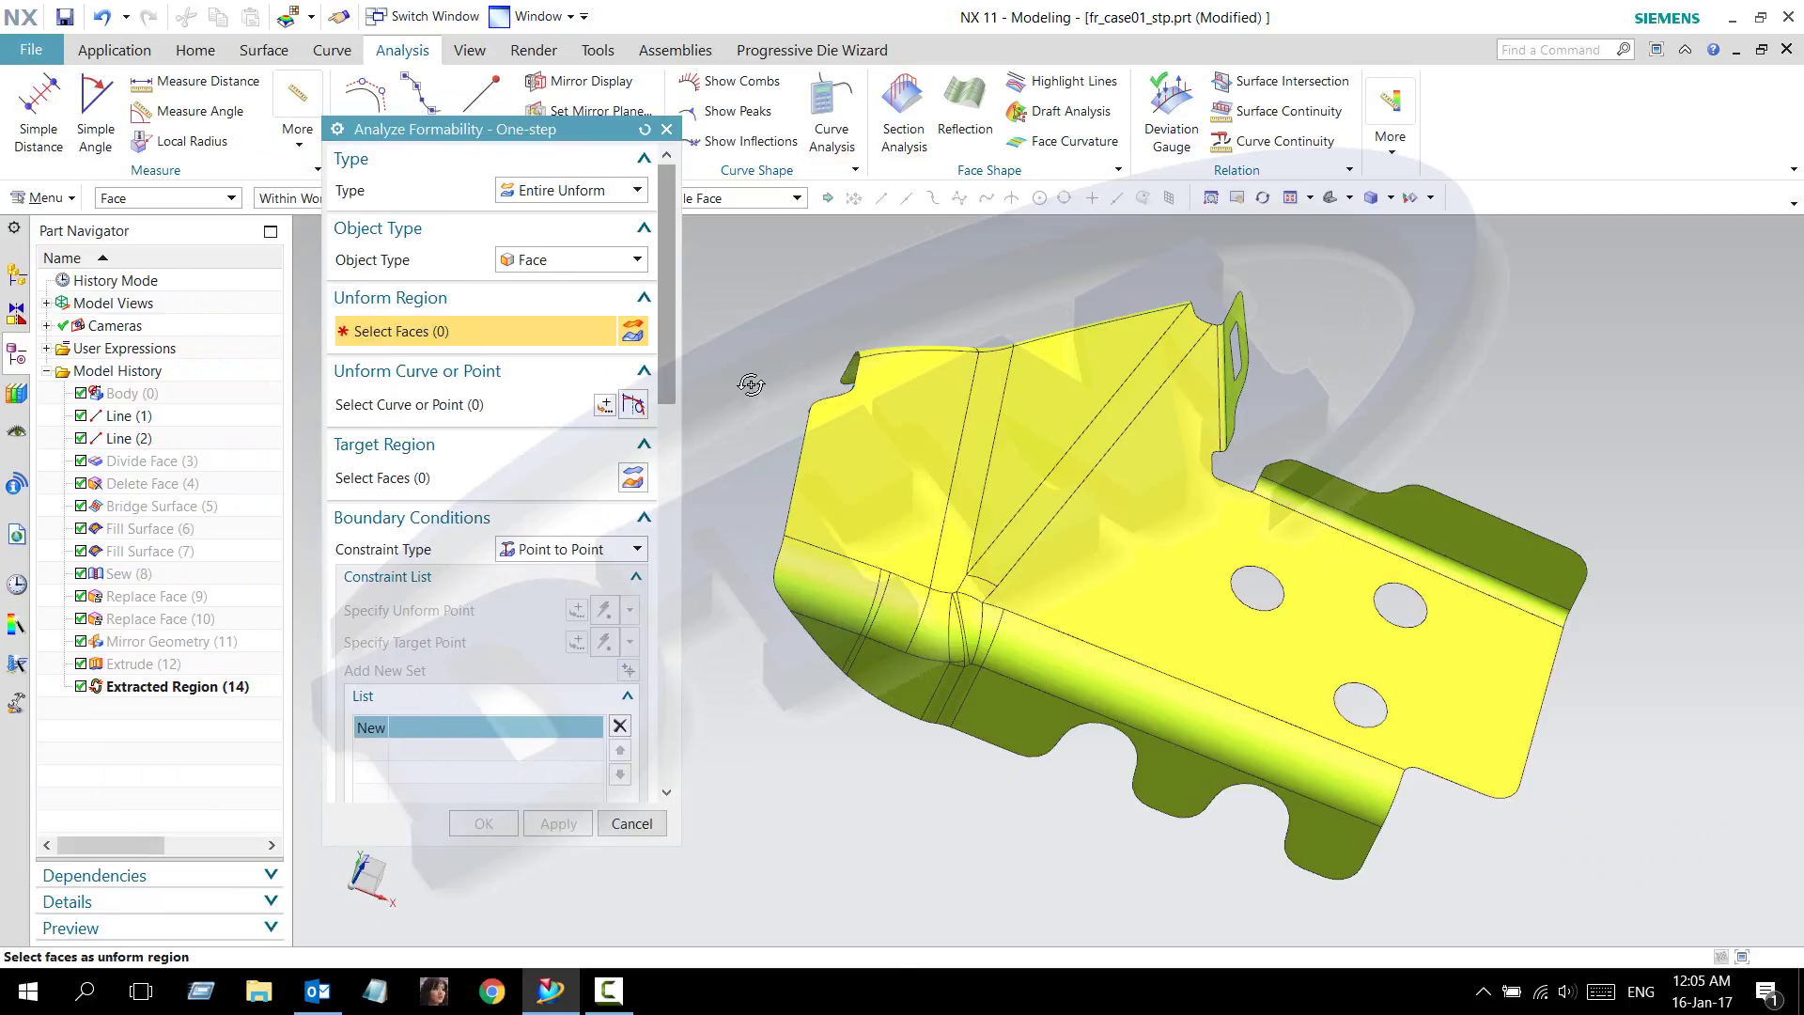
{"action": "mouse_move", "coordinate": [742, 383]}
{"action": "middle_mouse_down"}
{"action": "mouse_move", "coordinate": [826, 378]}
{"action": "mouse_move", "coordinate": [814, 362]}
{"action": "middle_mouse_up"}
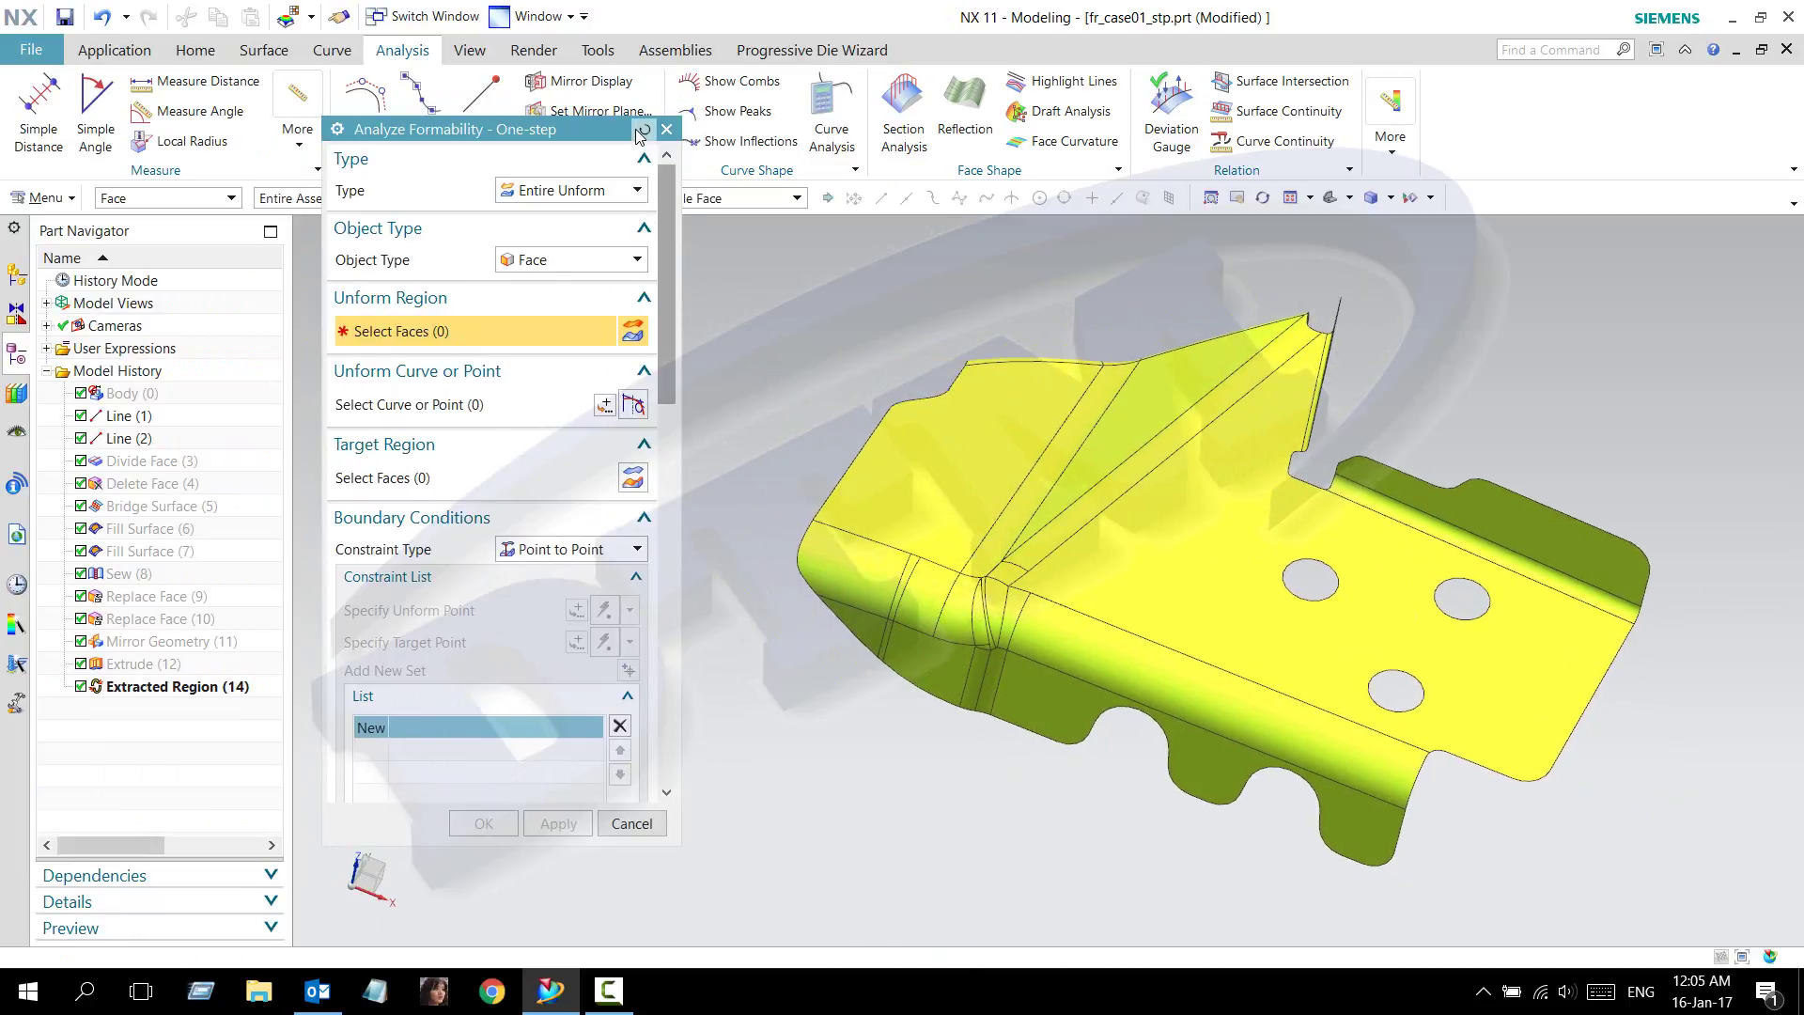
{"action": "left_click_drag", "start_coordinate": [507, 50], "coordinate": [572, 38]}
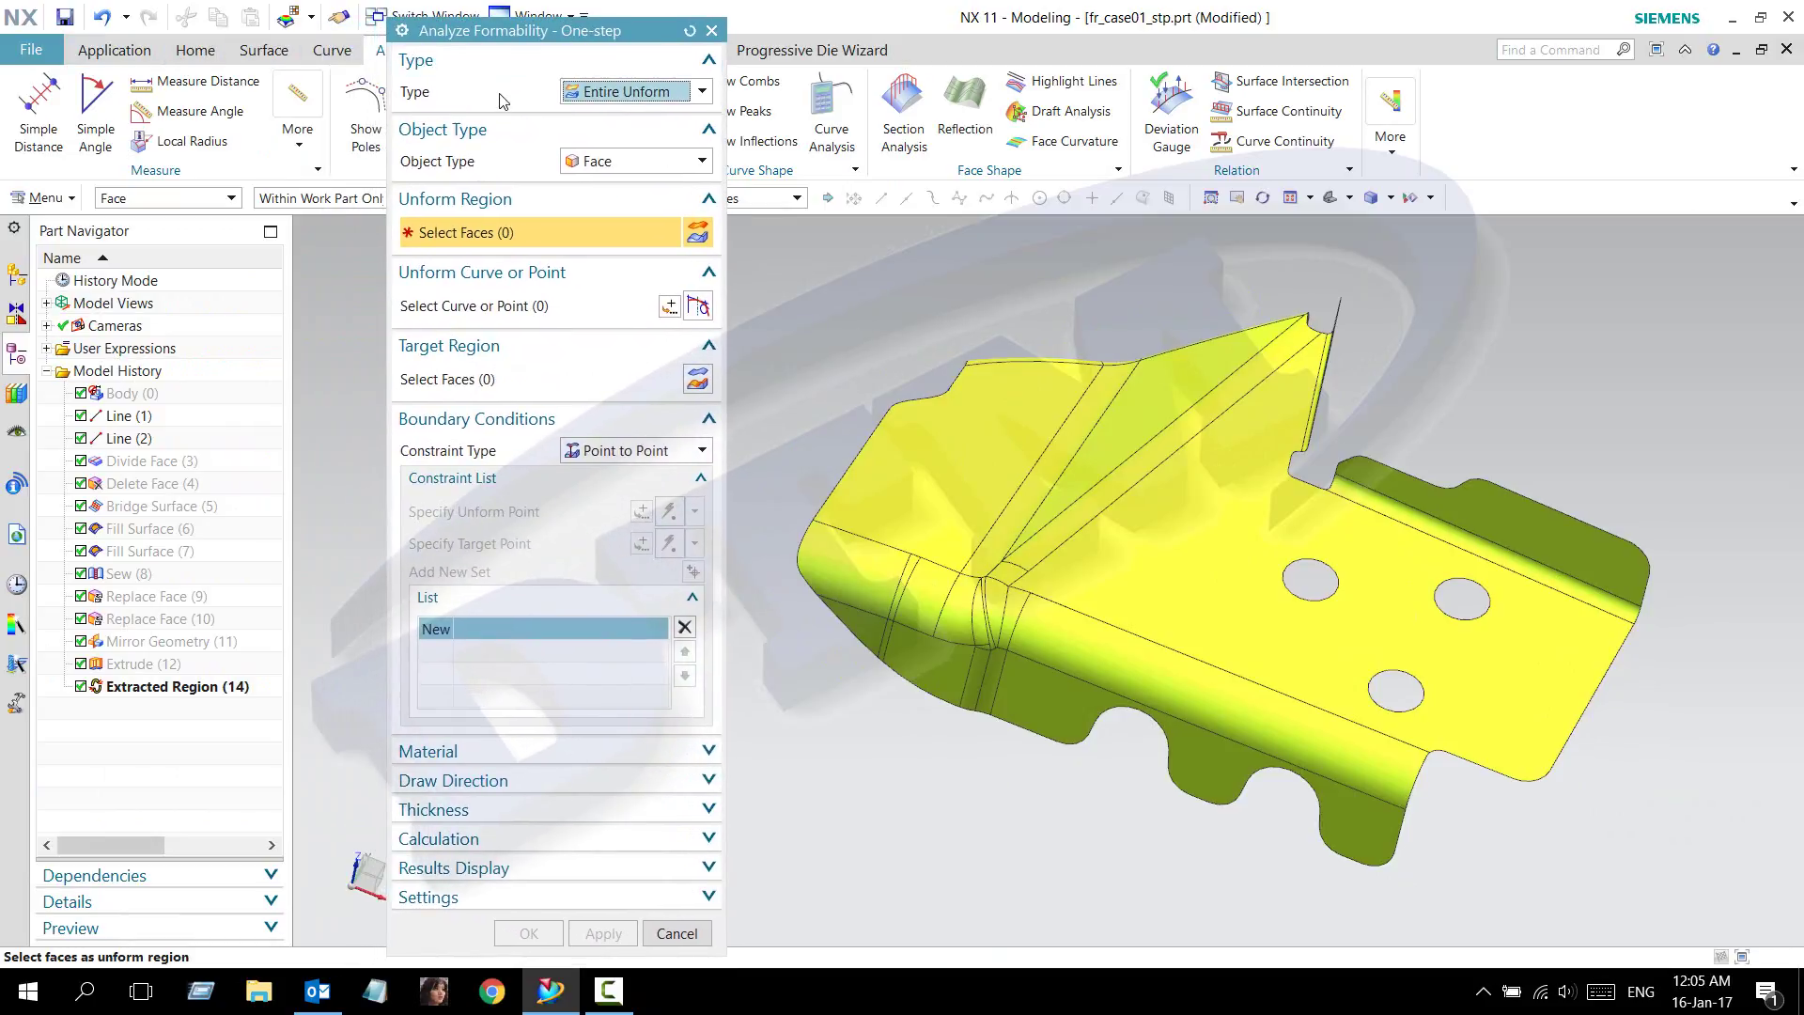
{"action": "left_click", "coordinate": [608, 94]}
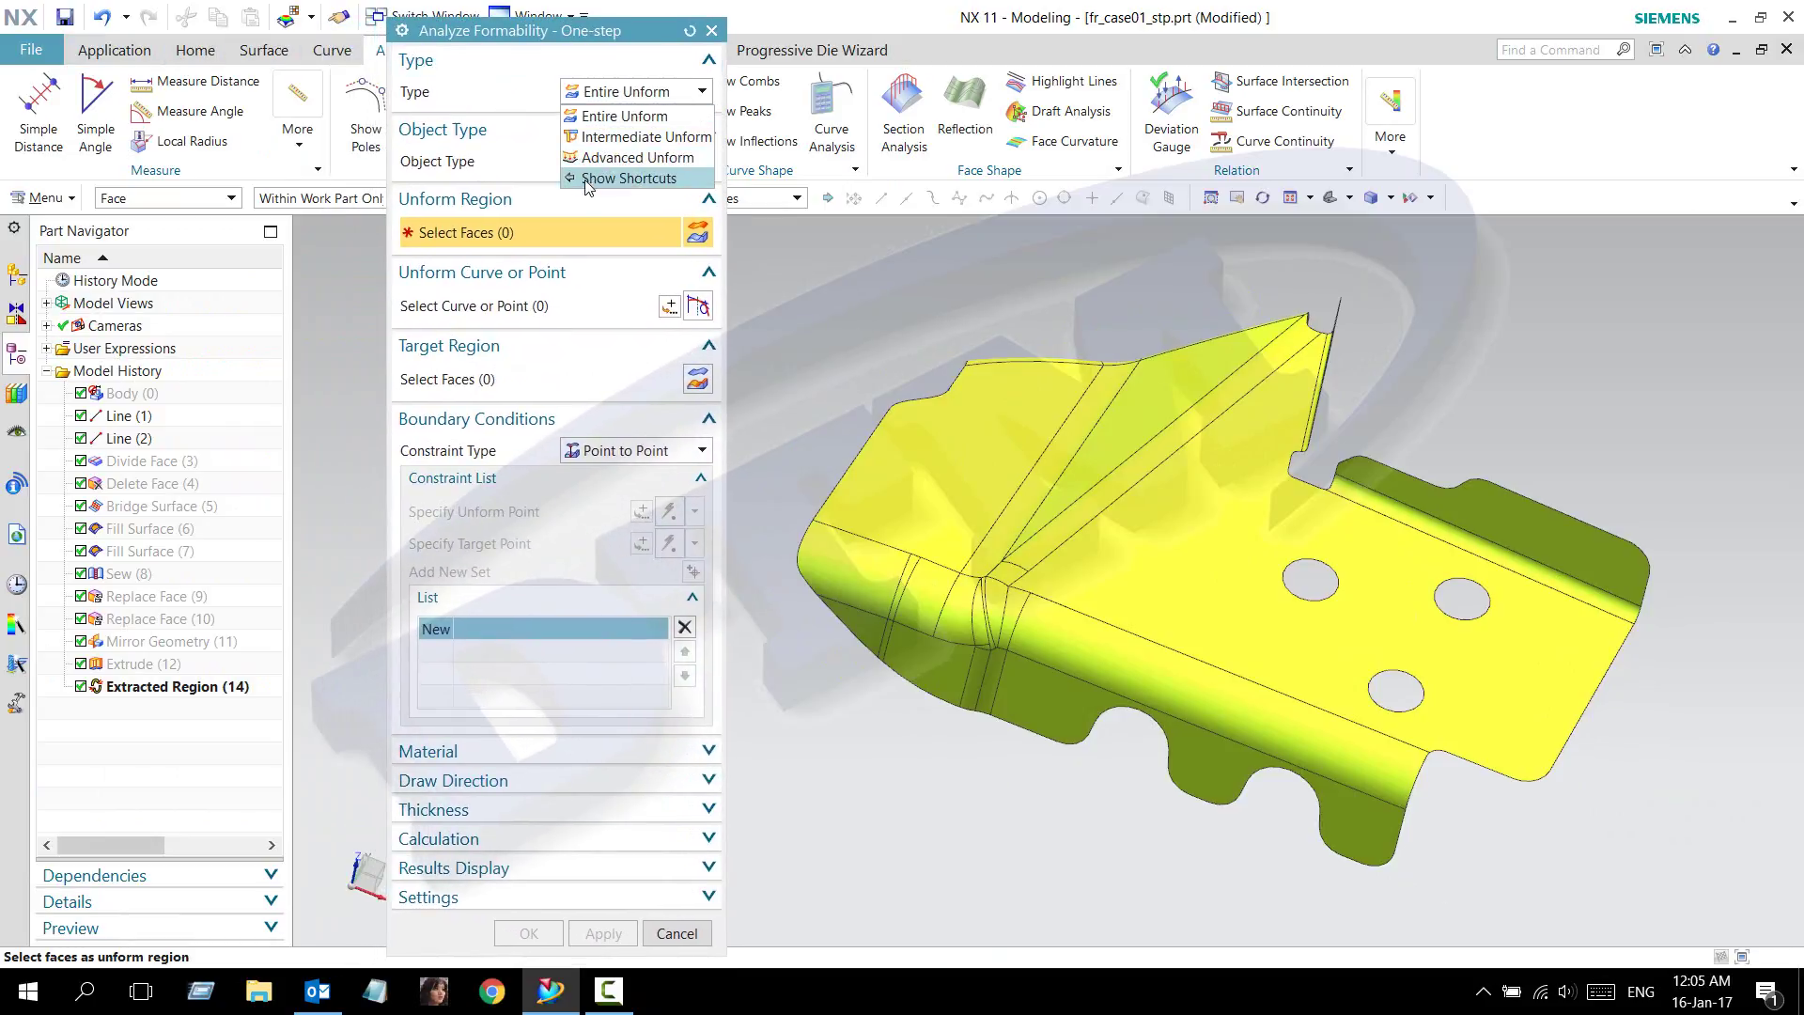
{"action": "left_click", "coordinate": [622, 174]}
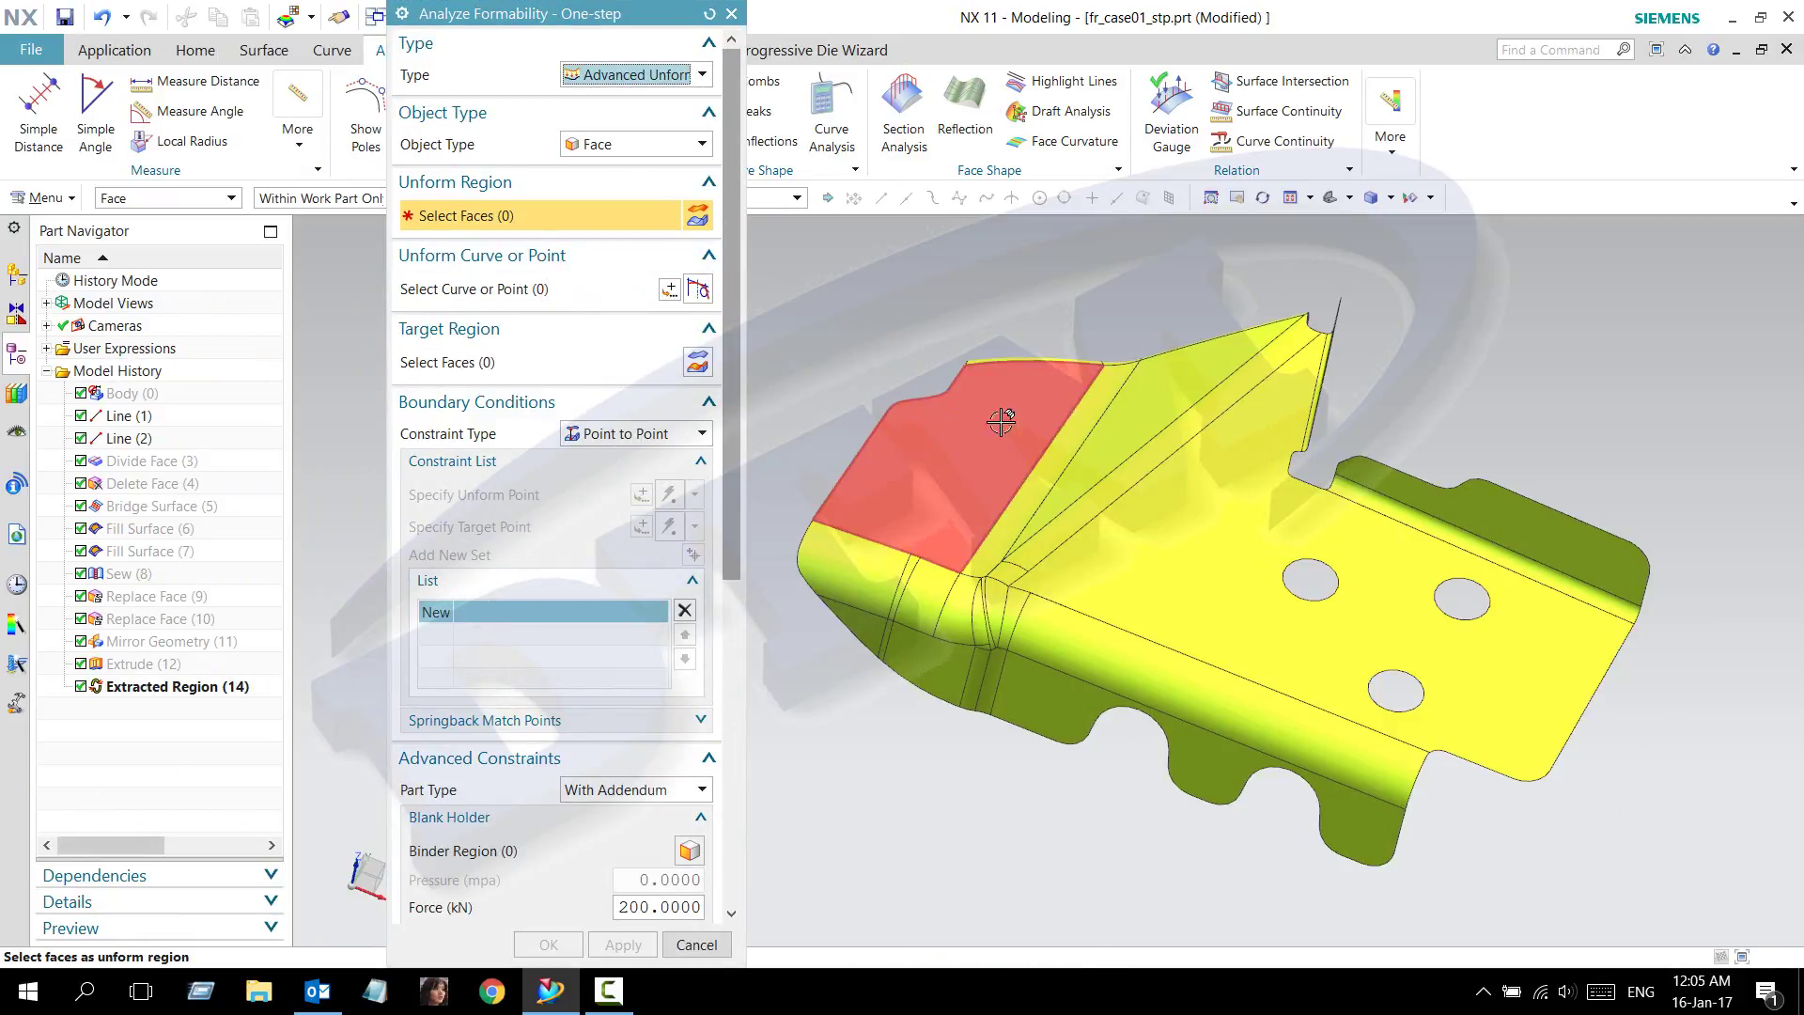
- Box-select all 30 bracket faces as the unform region, then scroll through the dialog options
{"action": "mouse_move", "coordinate": [1002, 423]}
{"action": "middle_mouse_down"}
{"action": "mouse_move", "coordinate": [1054, 392]}
{"action": "mouse_move", "coordinate": [1068, 455]}
{"action": "mouse_move", "coordinate": [1147, 516]}
{"action": "middle_mouse_up"}
{"action": "left_click_drag", "start_coordinate": [895, 293], "coordinate": [1682, 916]}
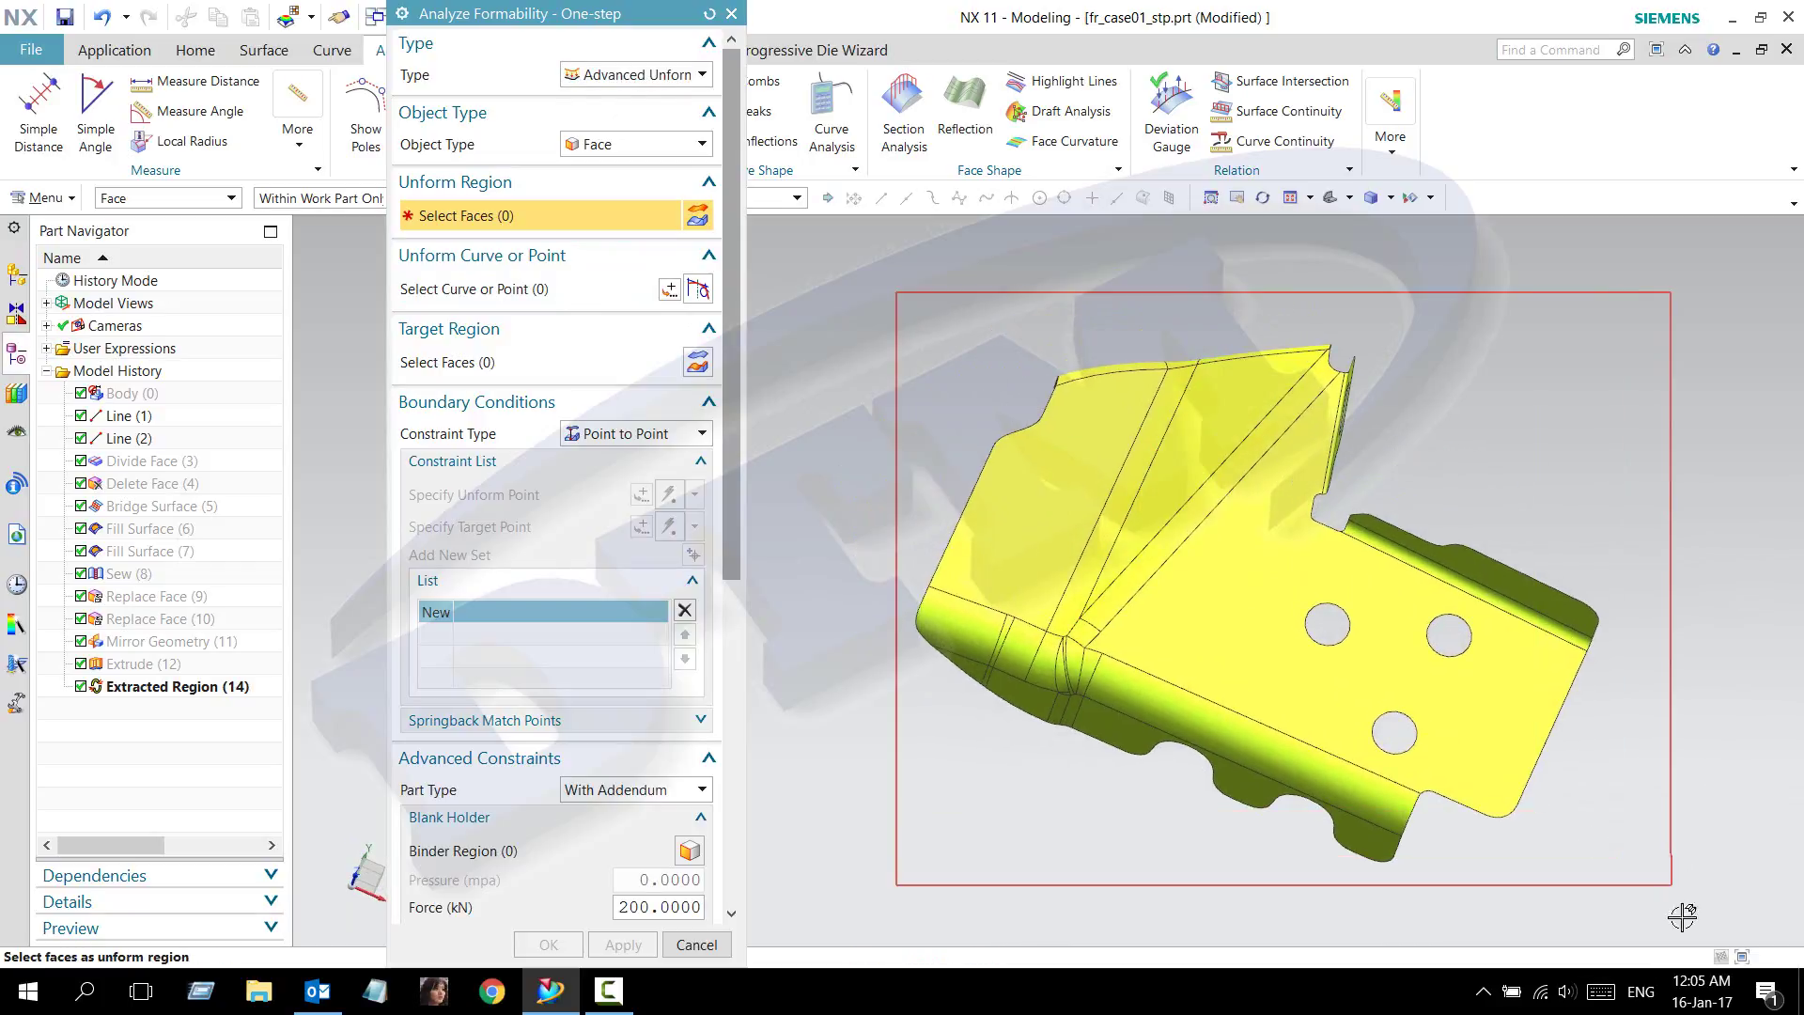
{"action": "middle_click_drag", "start_coordinate": [1079, 737], "coordinate": [1053, 590]}
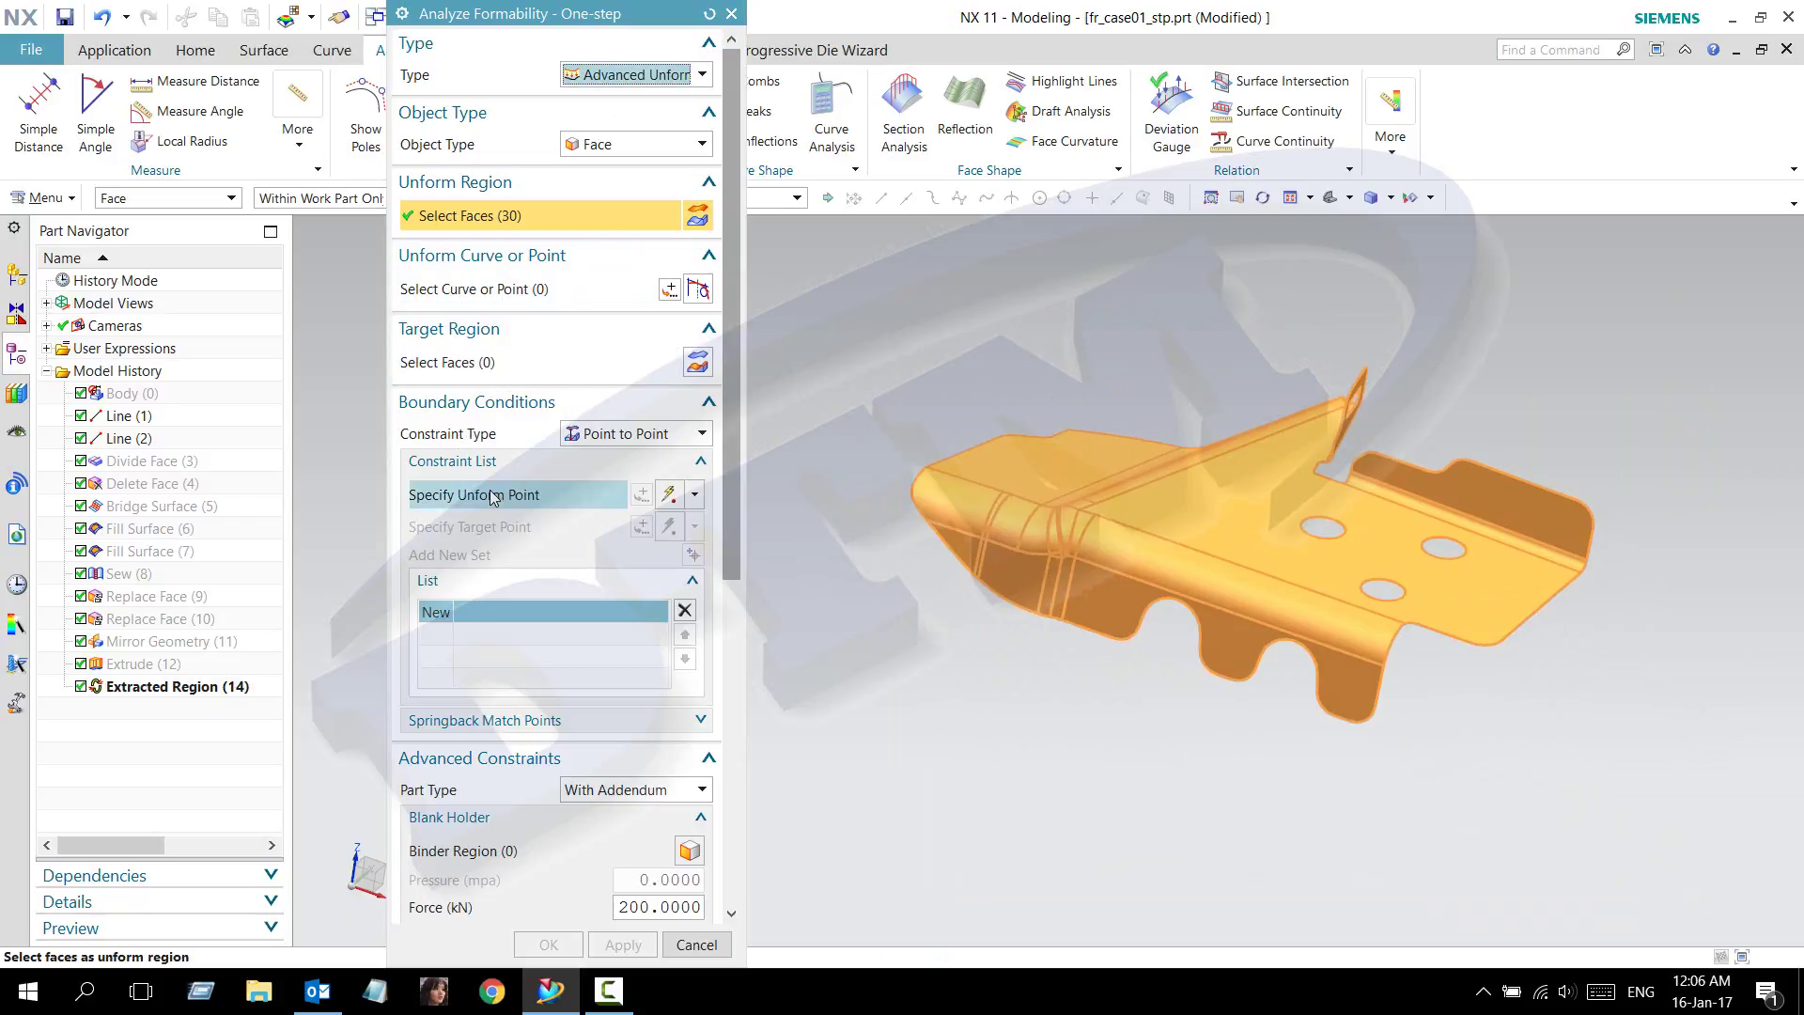
{"action": "left_click_drag", "start_coordinate": [730, 488], "coordinate": [724, 691]}
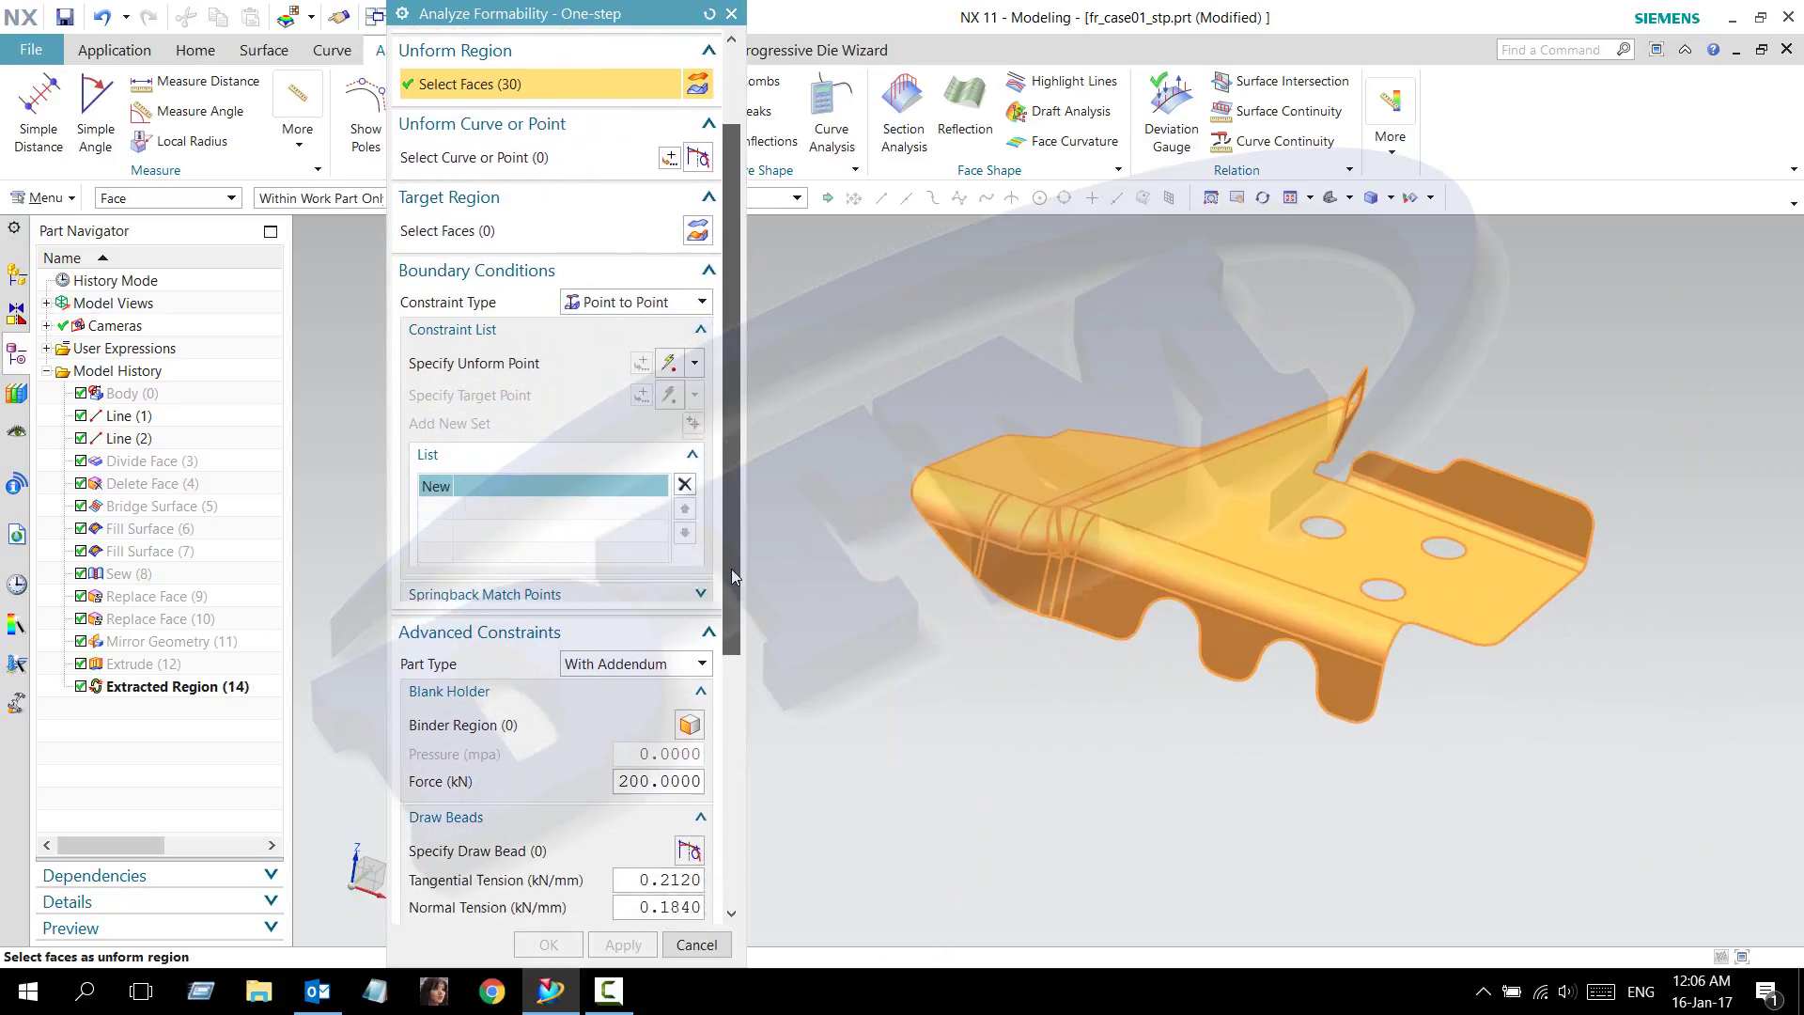
{"action": "scroll", "coordinate": [723, 693], "scroll_direction": "down", "scroll_amount": 3}
{"action": "scroll", "coordinate": [718, 715], "scroll_direction": "down", "scroll_amount": 2}
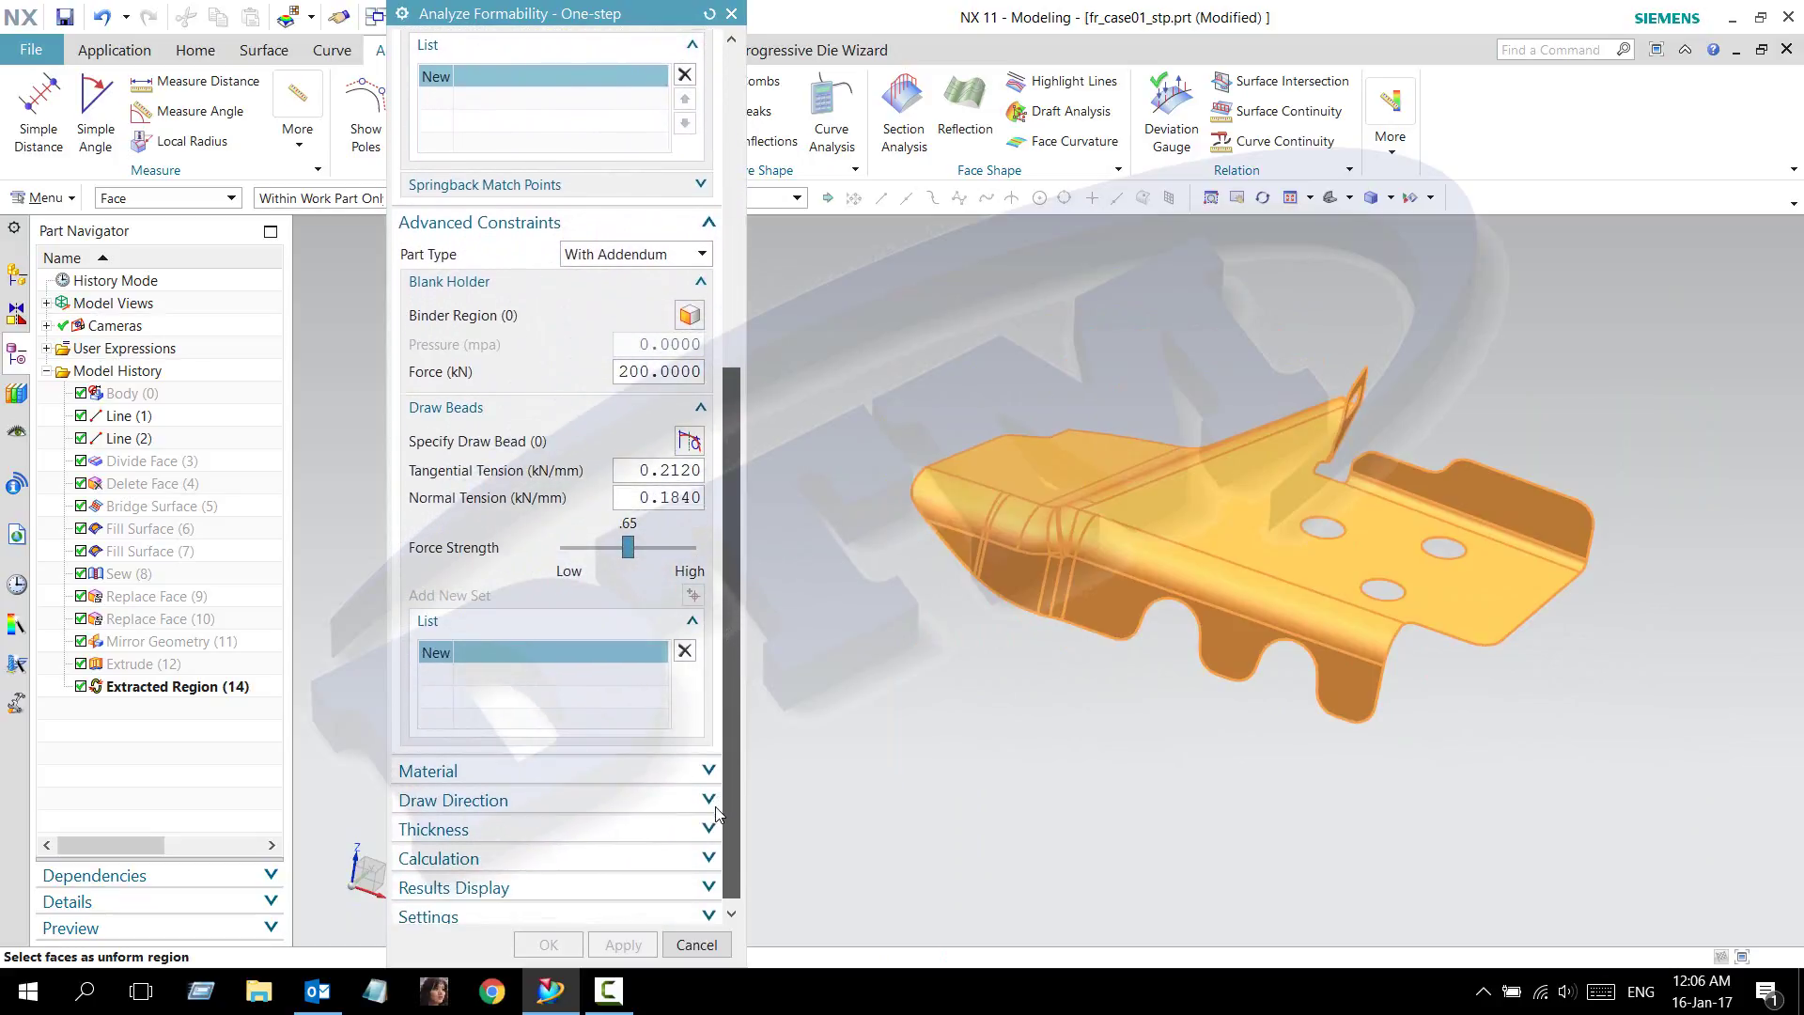
{"action": "scroll", "coordinate": [707, 759], "scroll_direction": "up", "scroll_amount": 2}
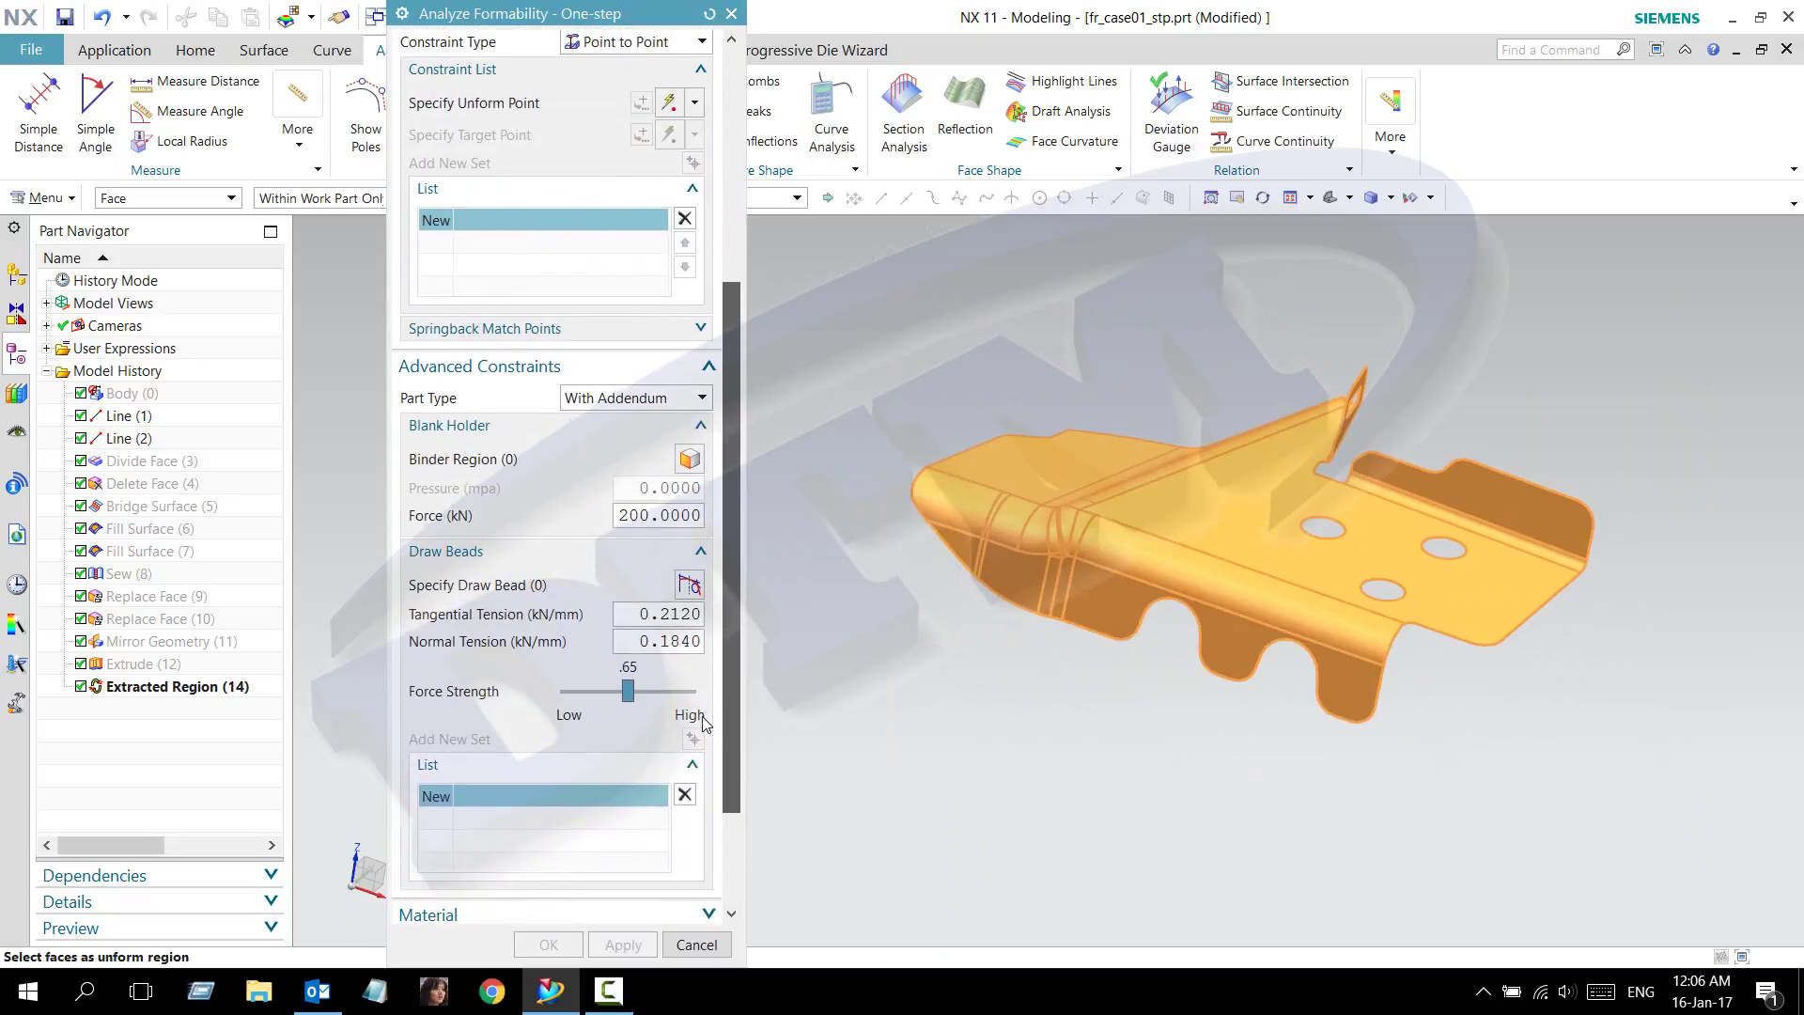
- Place Match Points One, Two and Three at the centres of the bracket's three holes
{"action": "left_click", "coordinate": [479, 329]}
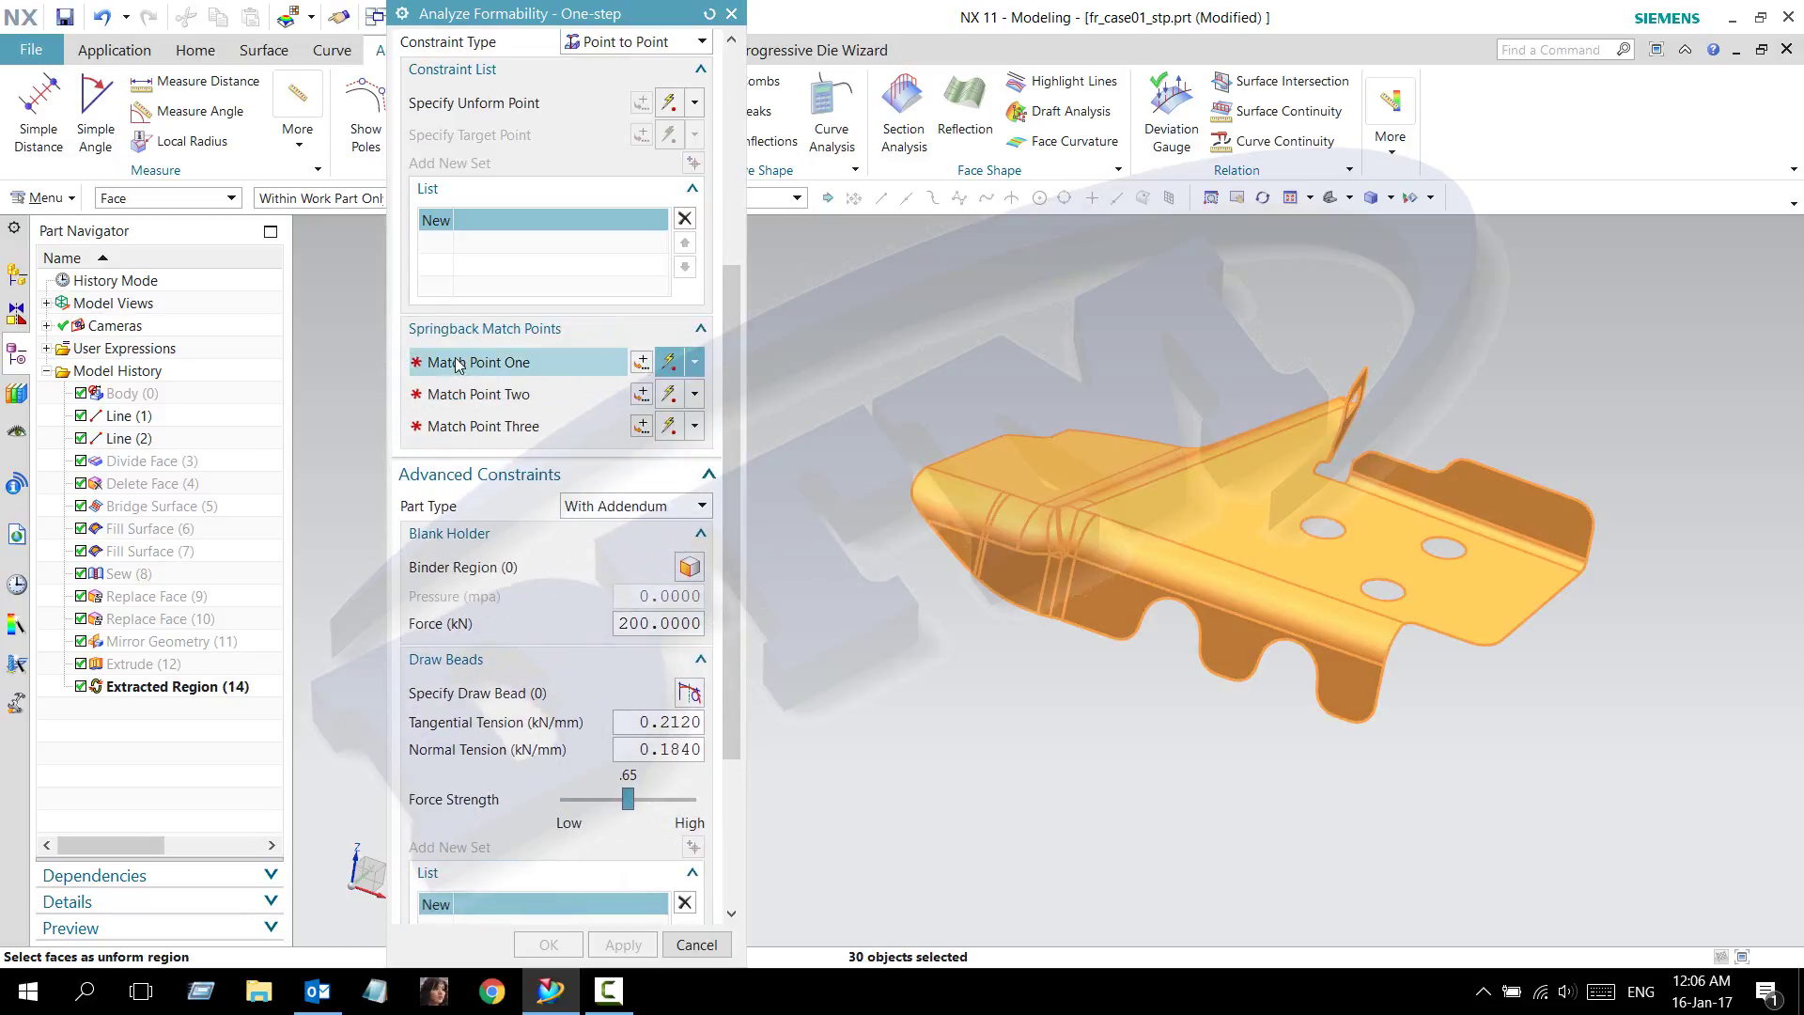
{"action": "left_click", "coordinate": [482, 366]}
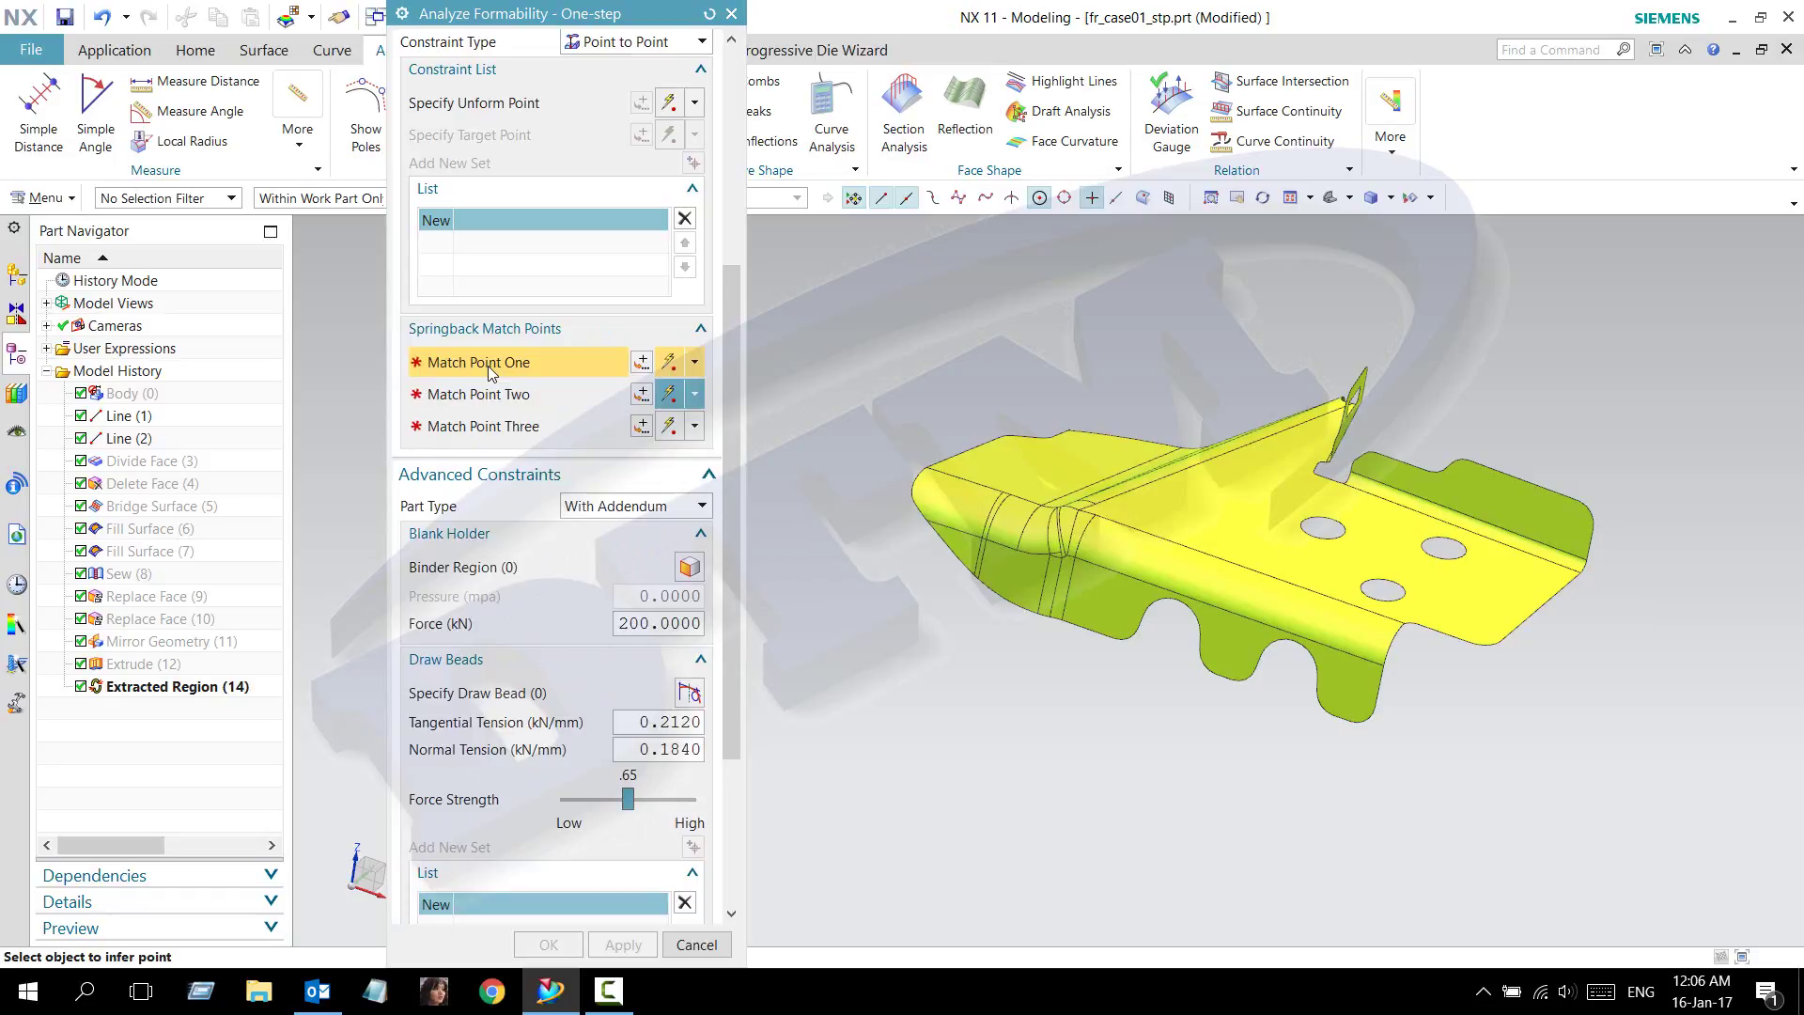
{"action": "mouse_move", "coordinate": [1429, 721]}
{"action": "middle_mouse_down"}
{"action": "mouse_move", "coordinate": [1432, 760]}
{"action": "mouse_move", "coordinate": [1309, 757]}
{"action": "mouse_move", "coordinate": [1321, 741]}
{"action": "middle_mouse_up"}
{"action": "scroll", "coordinate": [1146, 742], "scroll_direction": "up", "scroll_amount": 2}
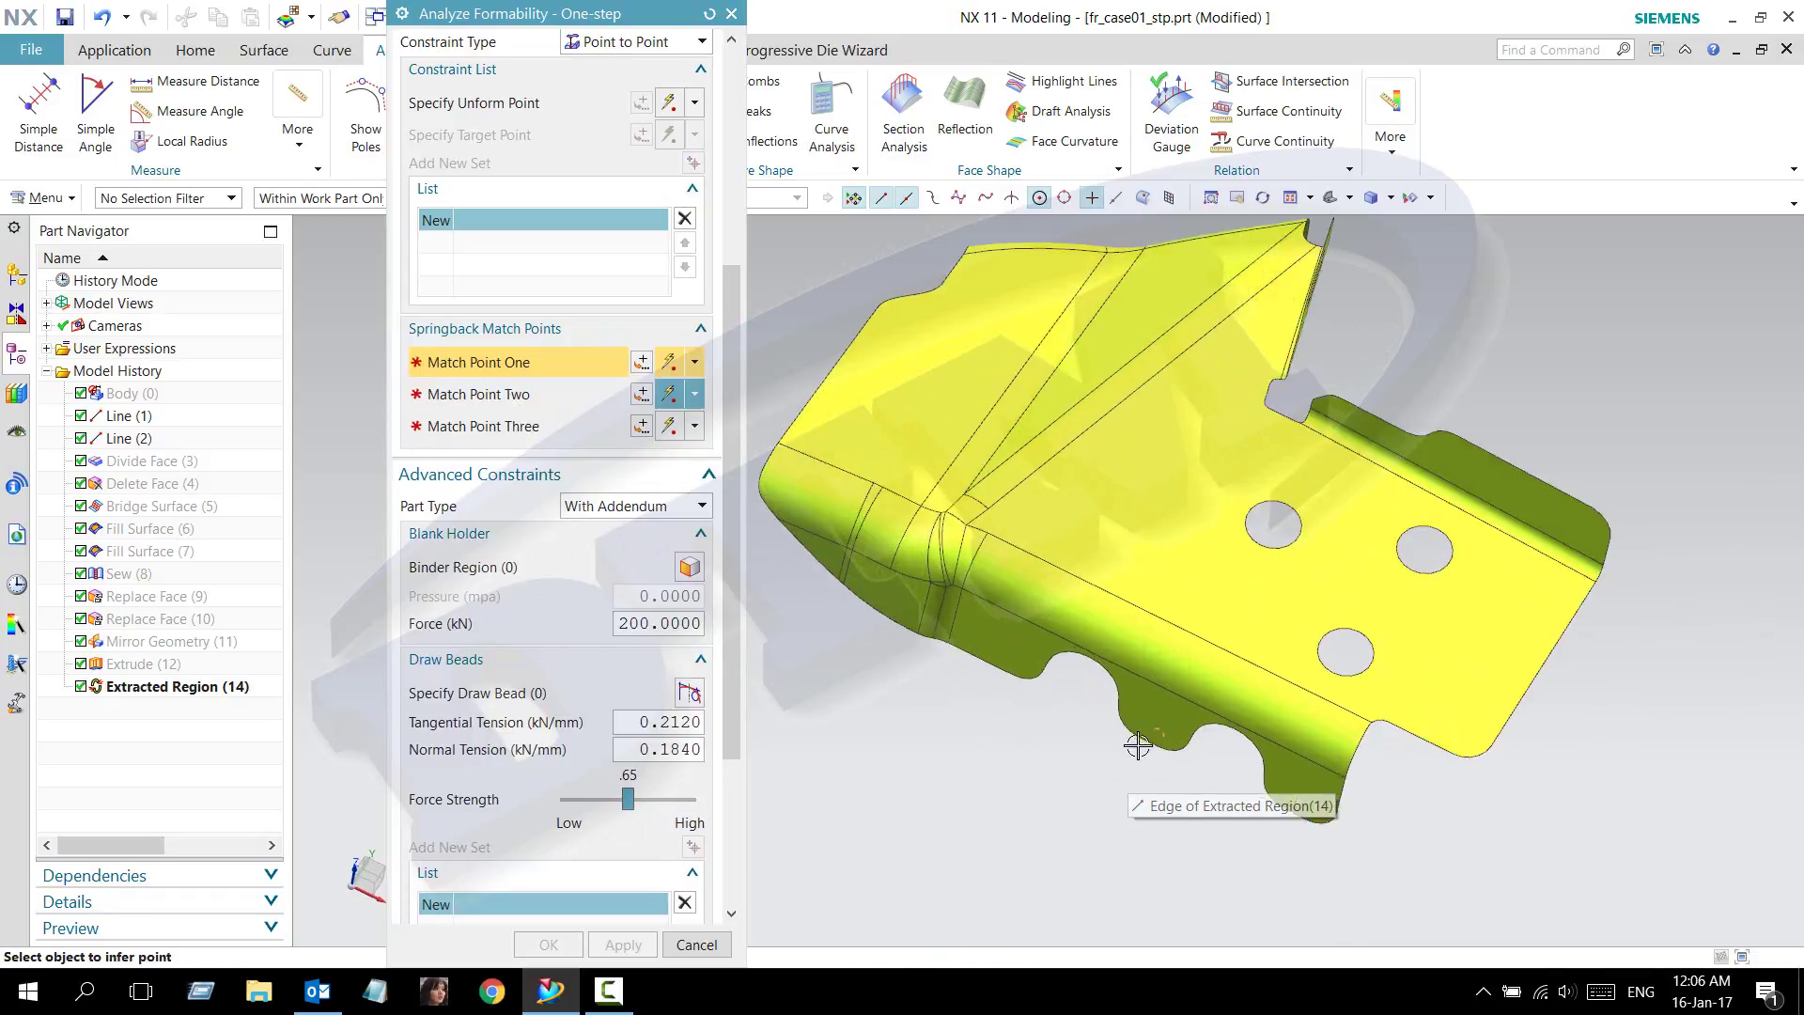
{"action": "scroll", "coordinate": [1146, 742], "scroll_direction": "up", "scroll_amount": 2}
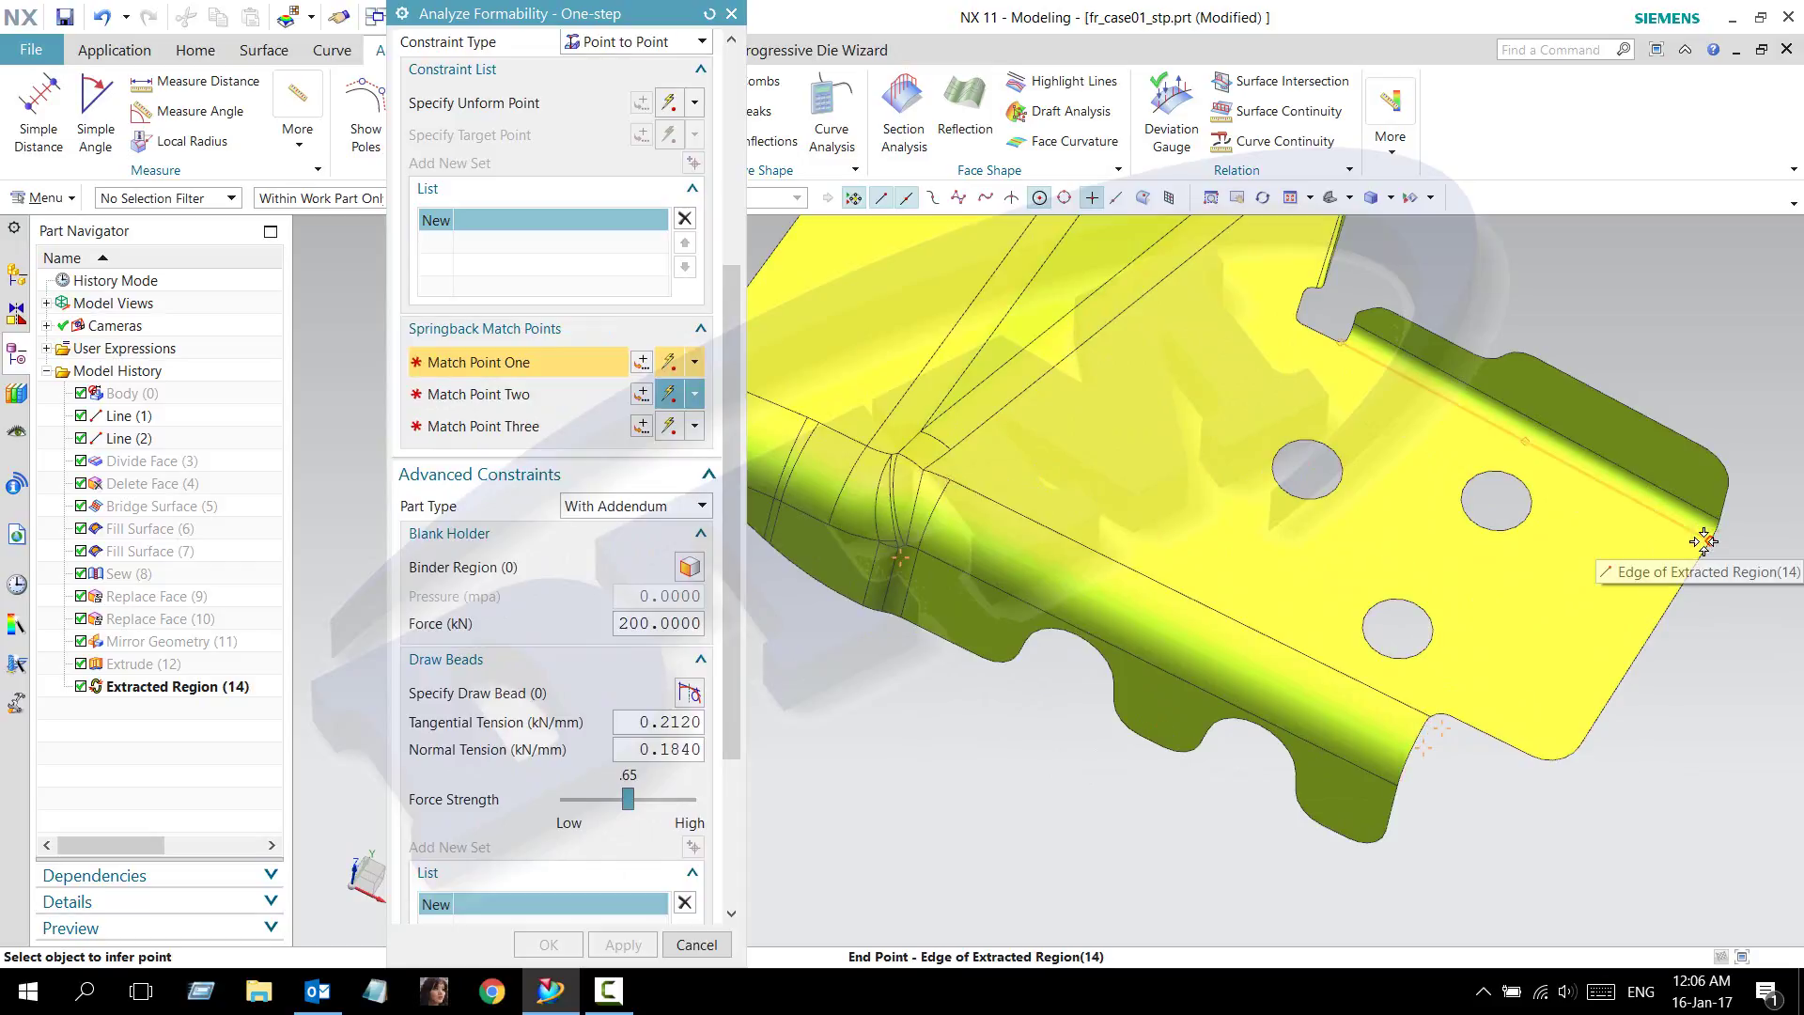
{"action": "mouse_move", "coordinate": [1095, 700]}
{"action": "middle_mouse_down"}
{"action": "mouse_move", "coordinate": [1174, 745]}
{"action": "mouse_move", "coordinate": [1171, 850]}
{"action": "middle_mouse_up"}
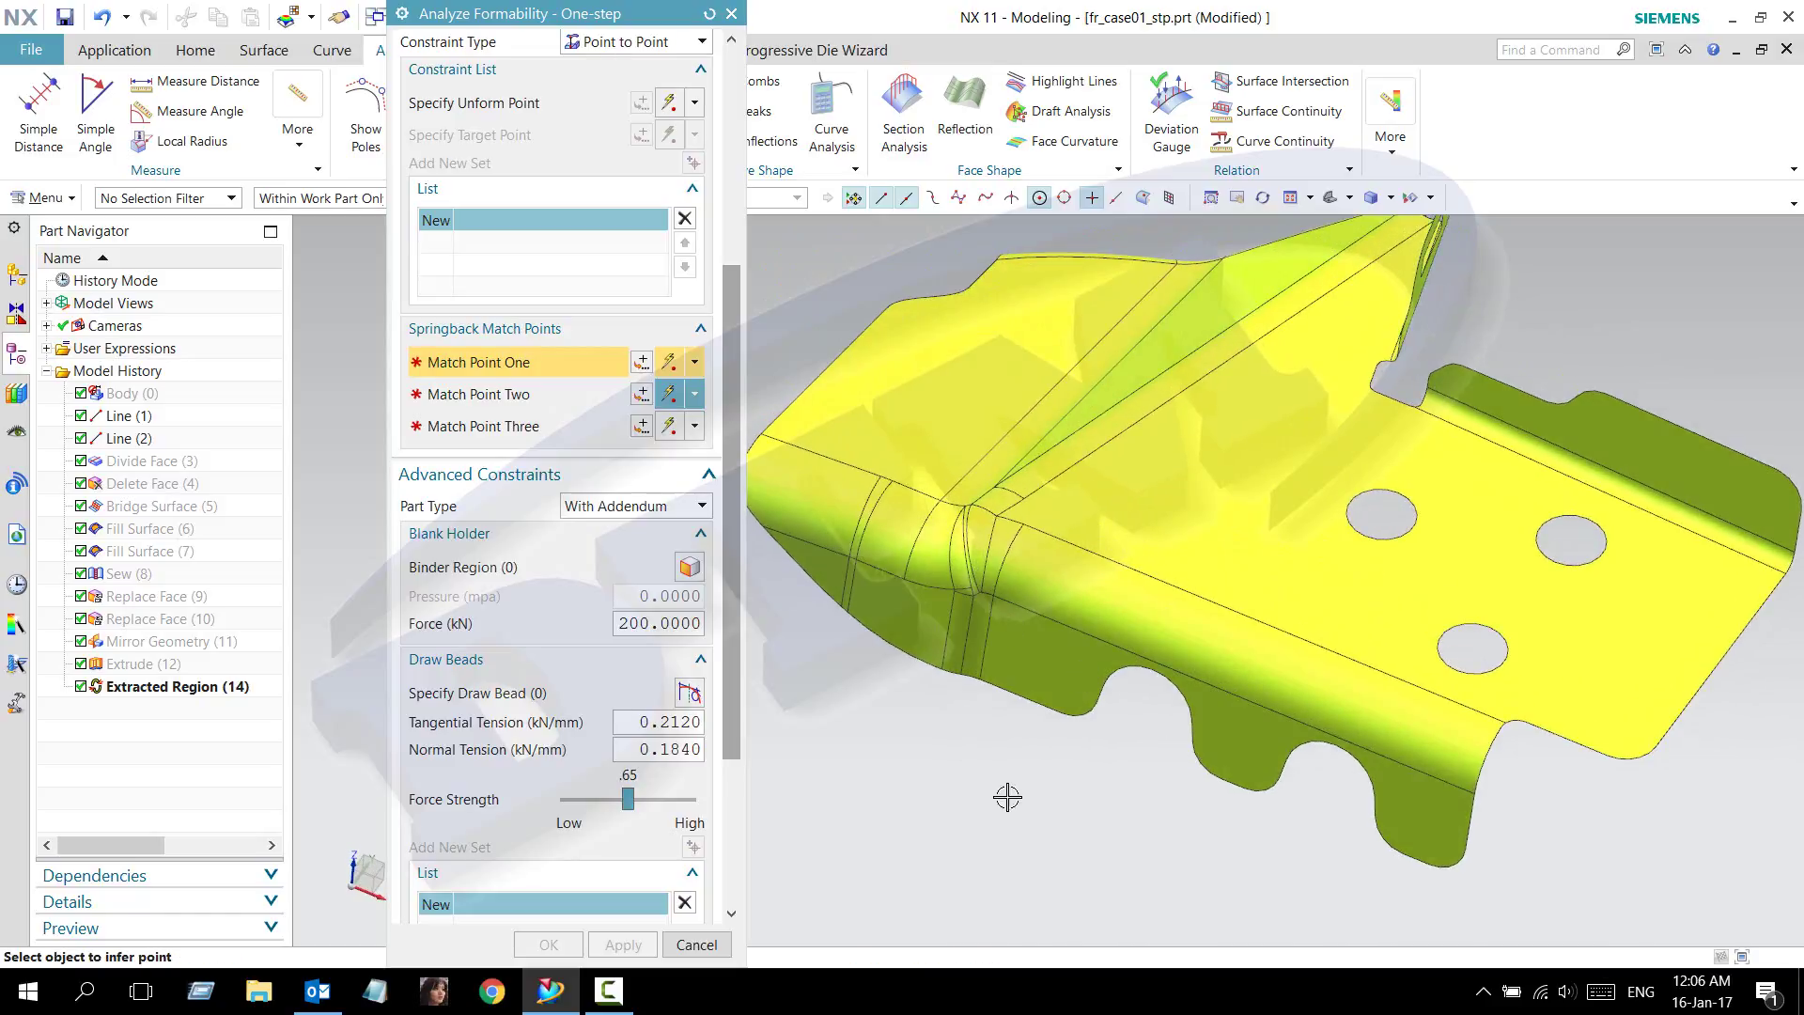
{"action": "left_click", "coordinate": [1377, 518]}
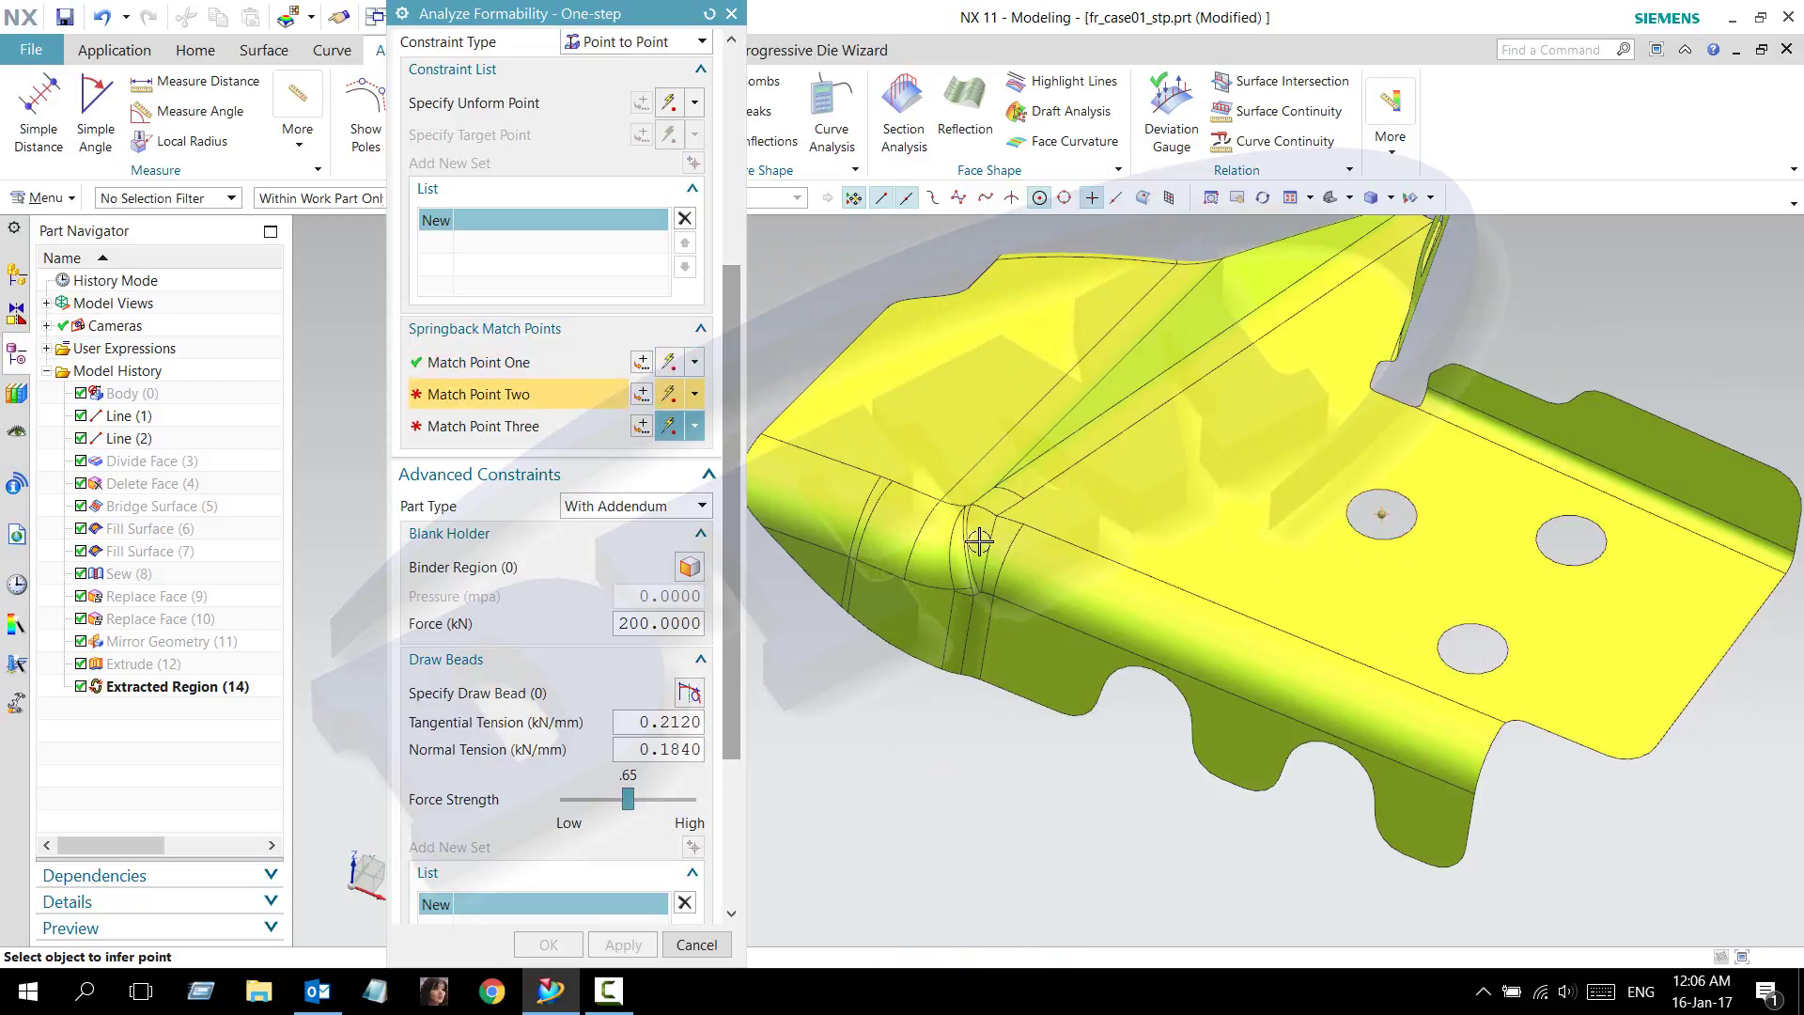
{"action": "left_click", "coordinate": [1472, 649]}
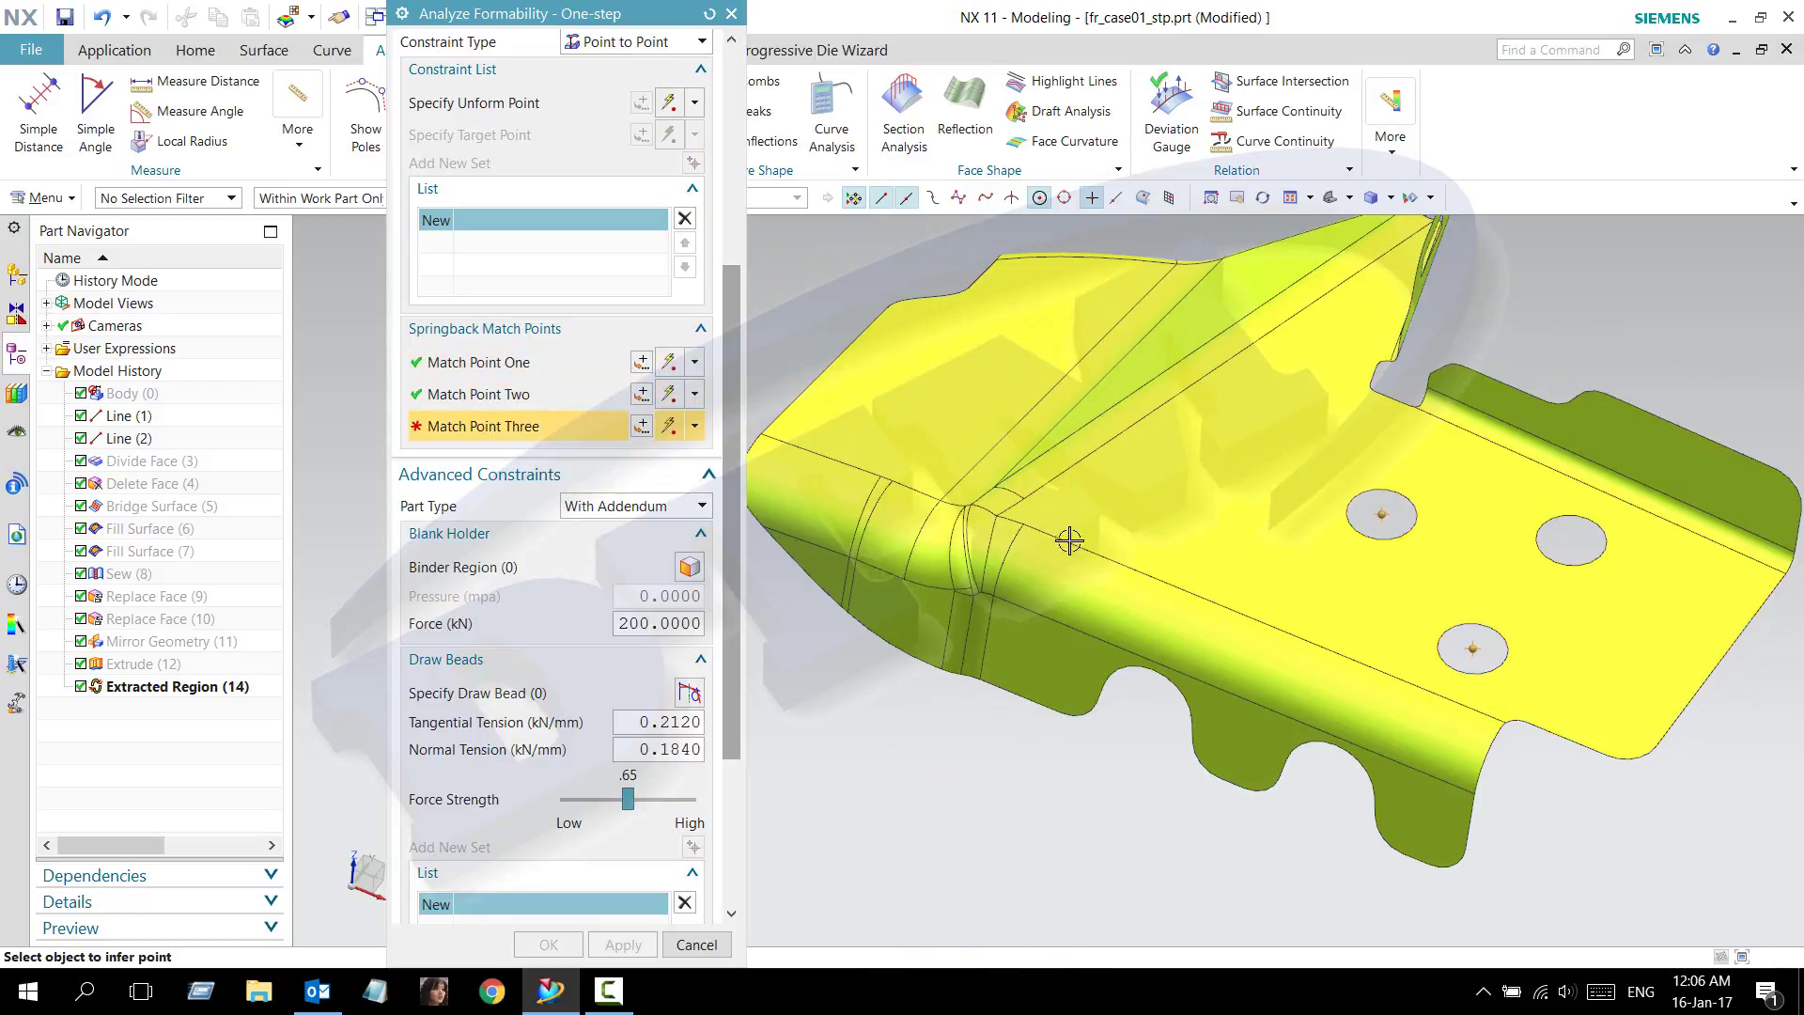
{"action": "left_click", "coordinate": [1572, 541]}
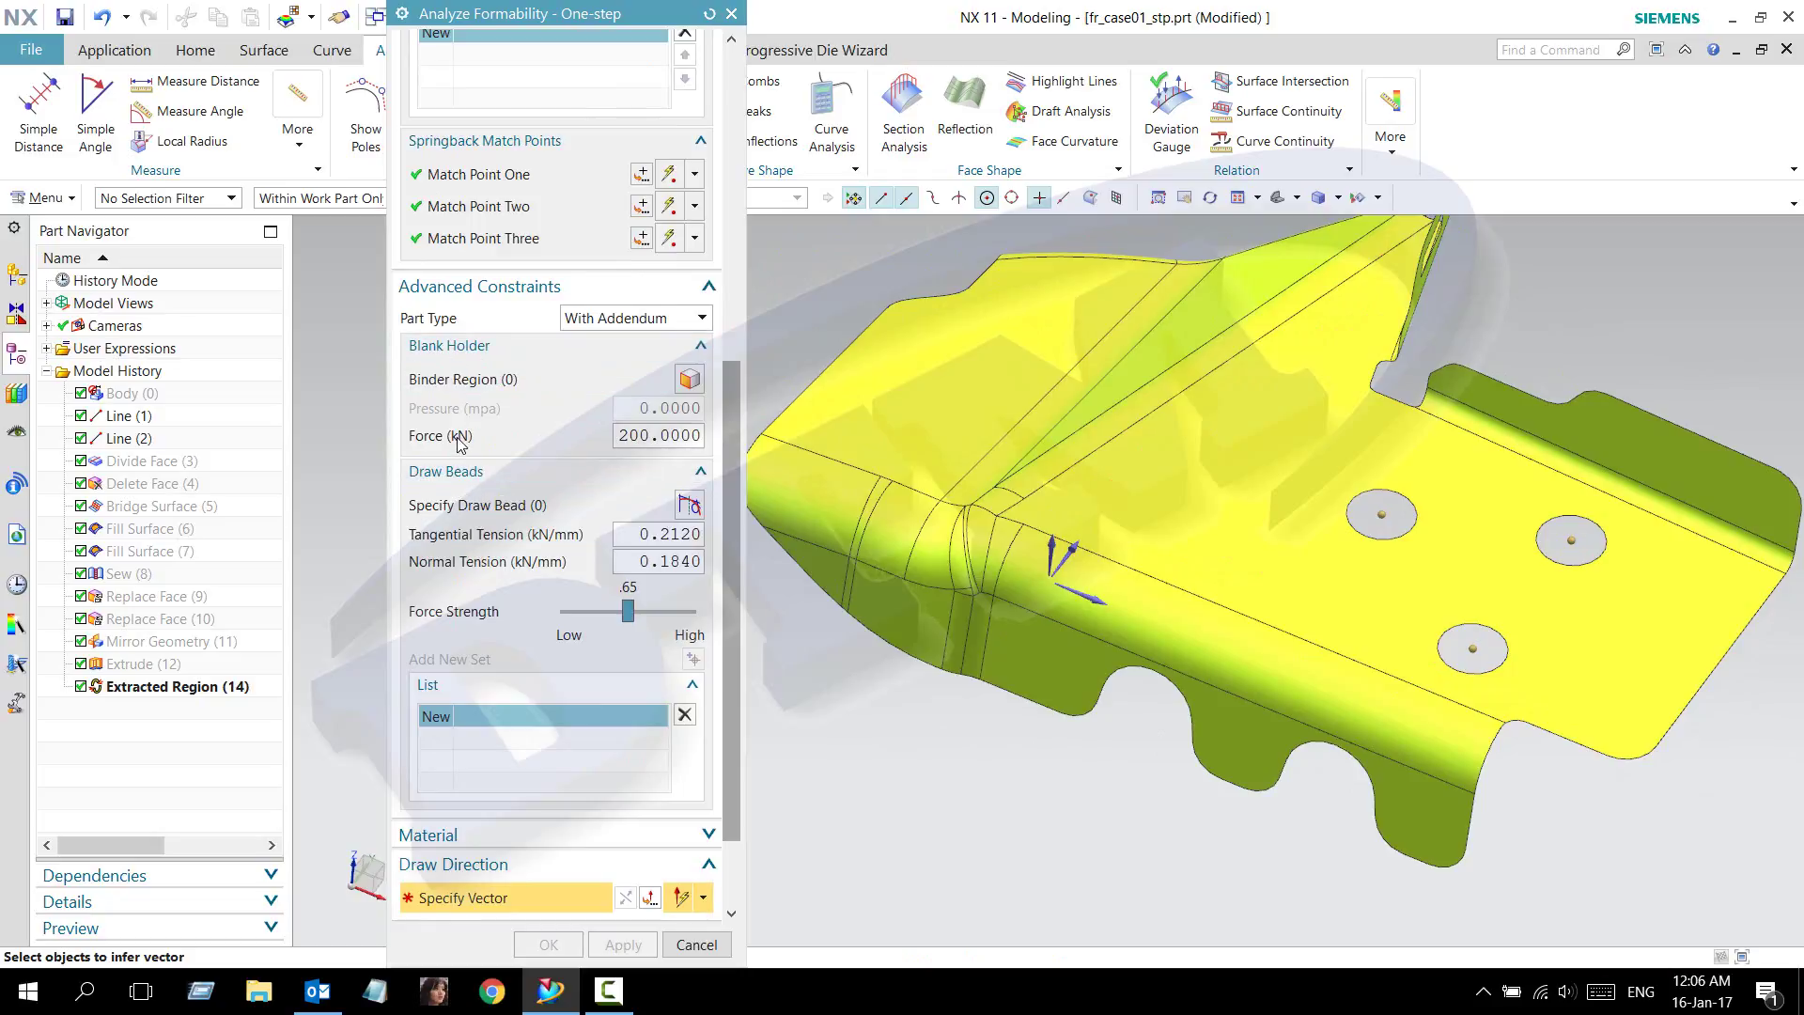
- Keep Steel as the sheet material and set the draw direction from the bracket's top face
{"action": "double_click", "coordinate": [646, 442]}
{"action": "left_click_drag", "start_coordinate": [723, 587], "coordinate": [725, 648]}
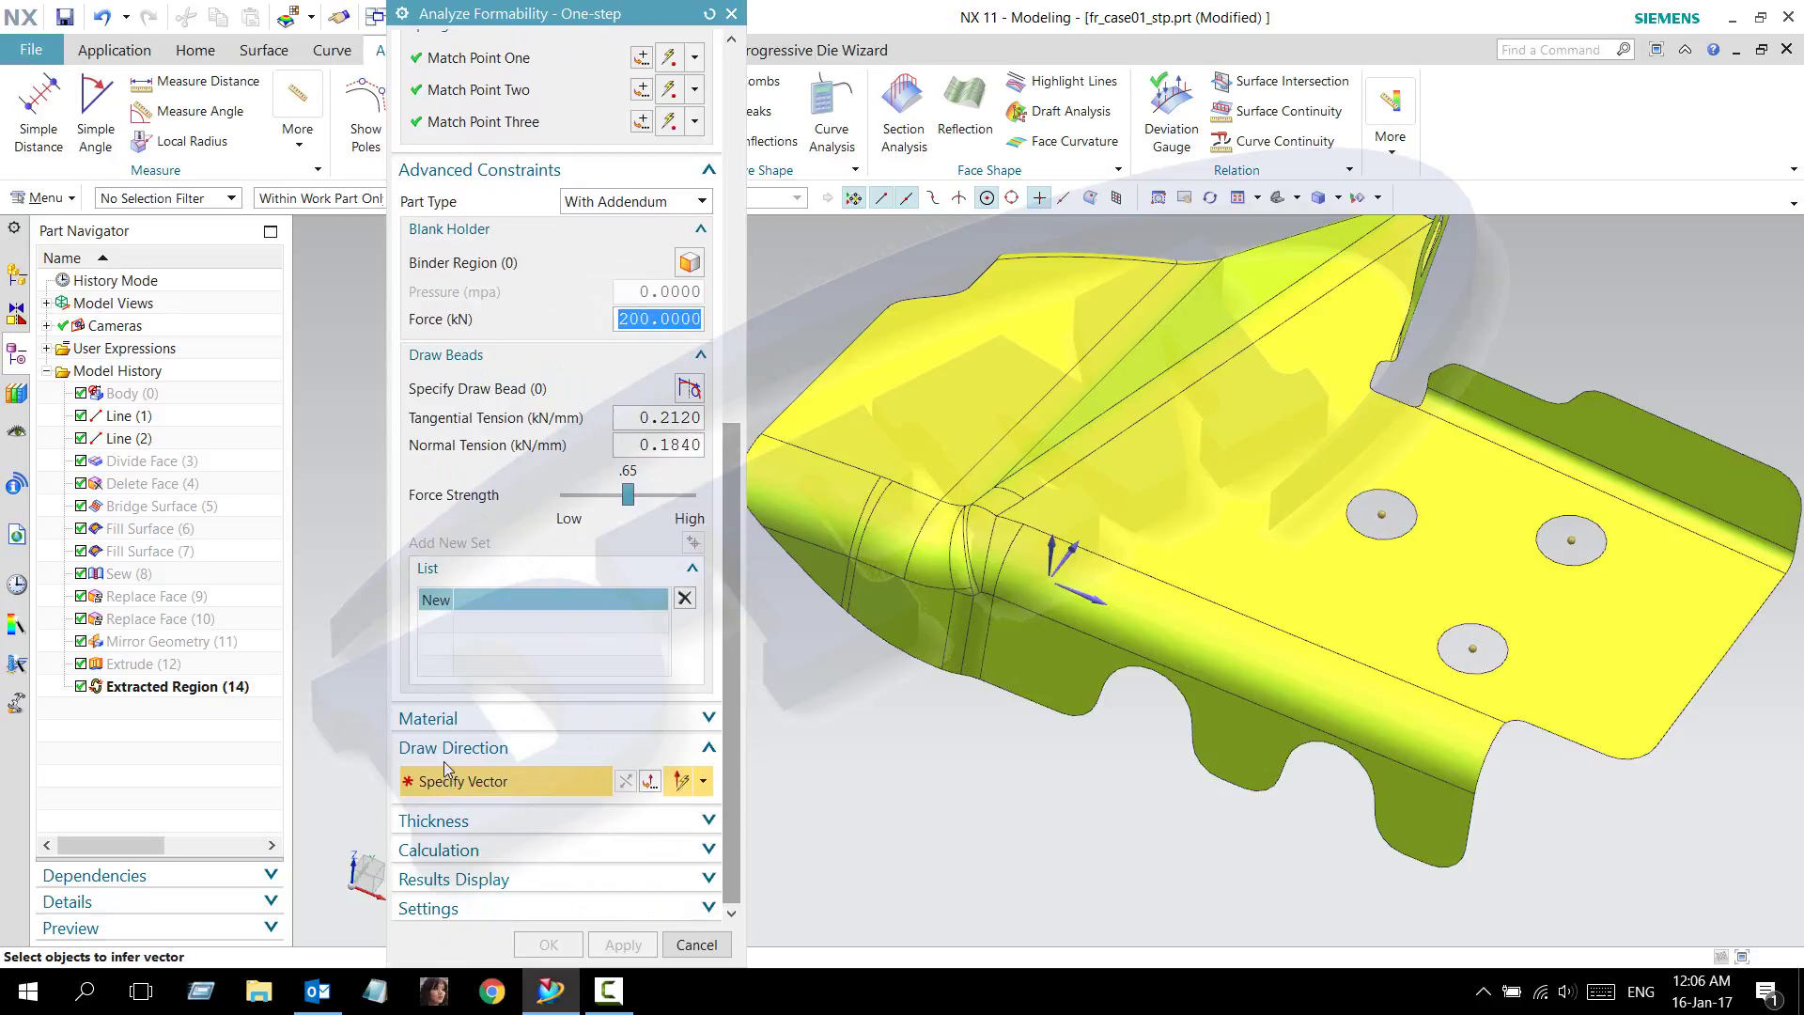
{"action": "left_click", "coordinate": [451, 718]}
{"action": "scroll", "coordinate": [539, 631], "scroll_direction": "down", "scroll_amount": 3}
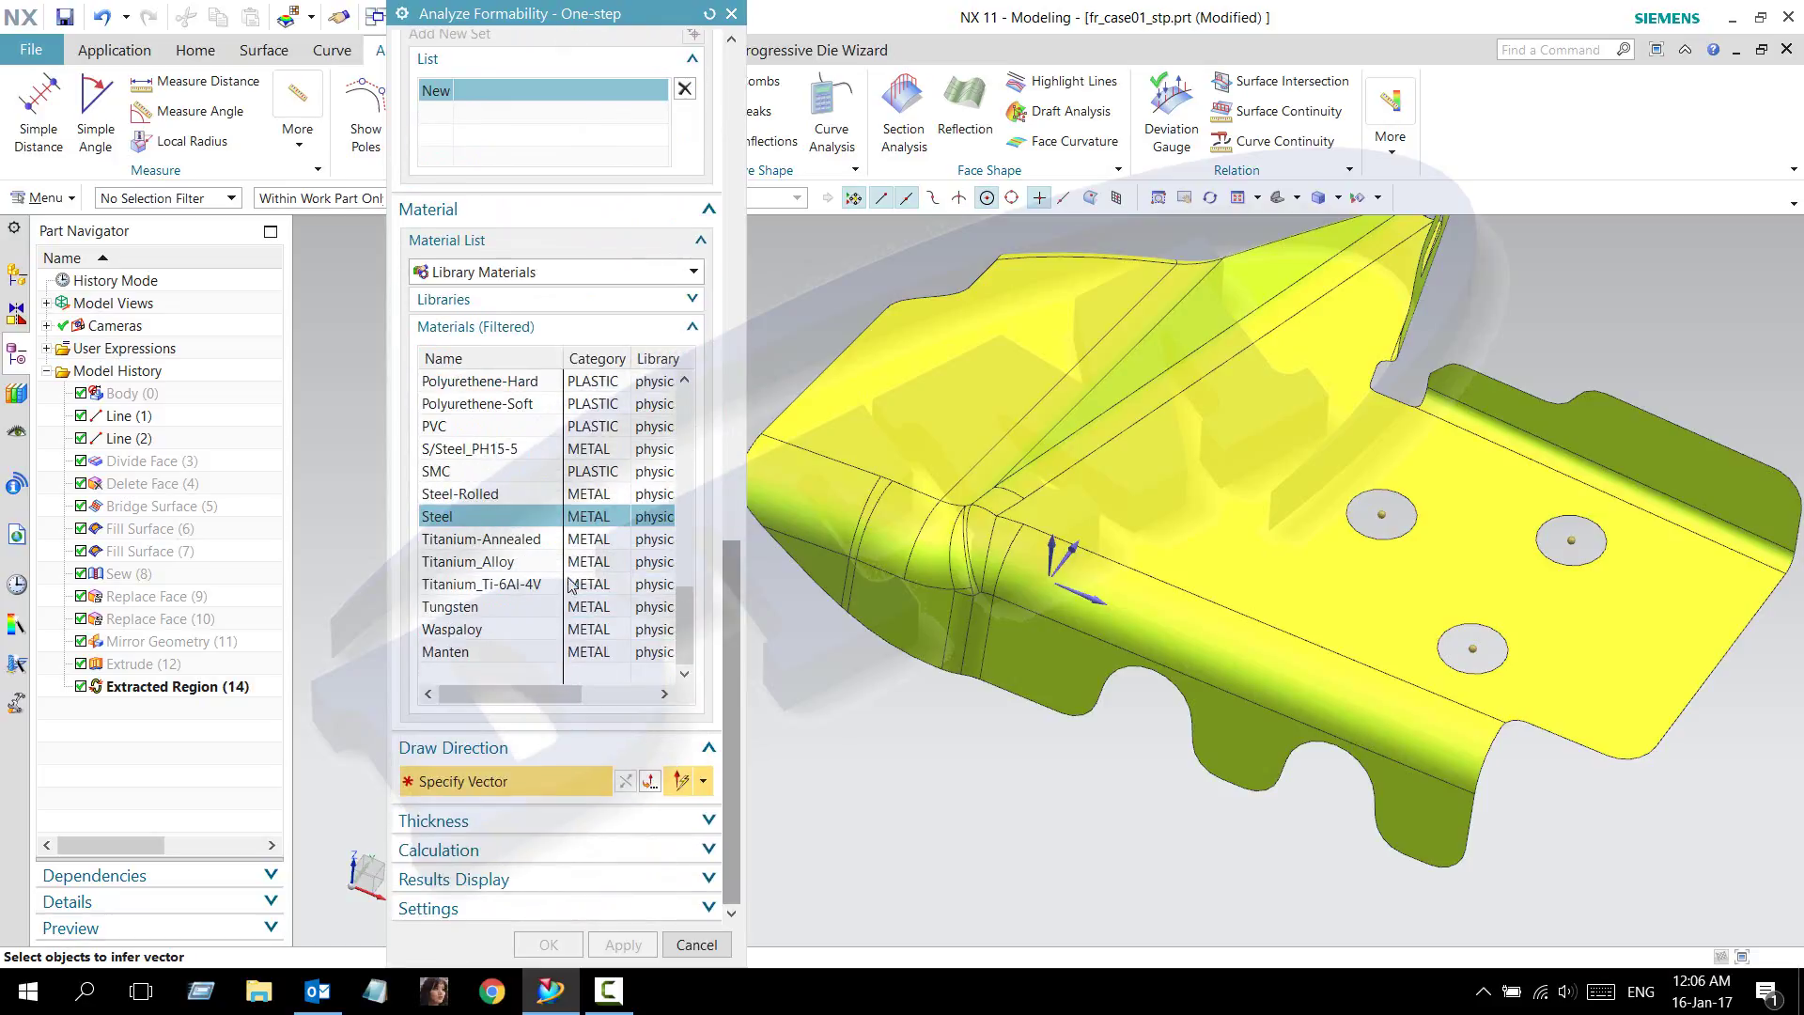
{"action": "left_click", "coordinate": [1253, 539]}
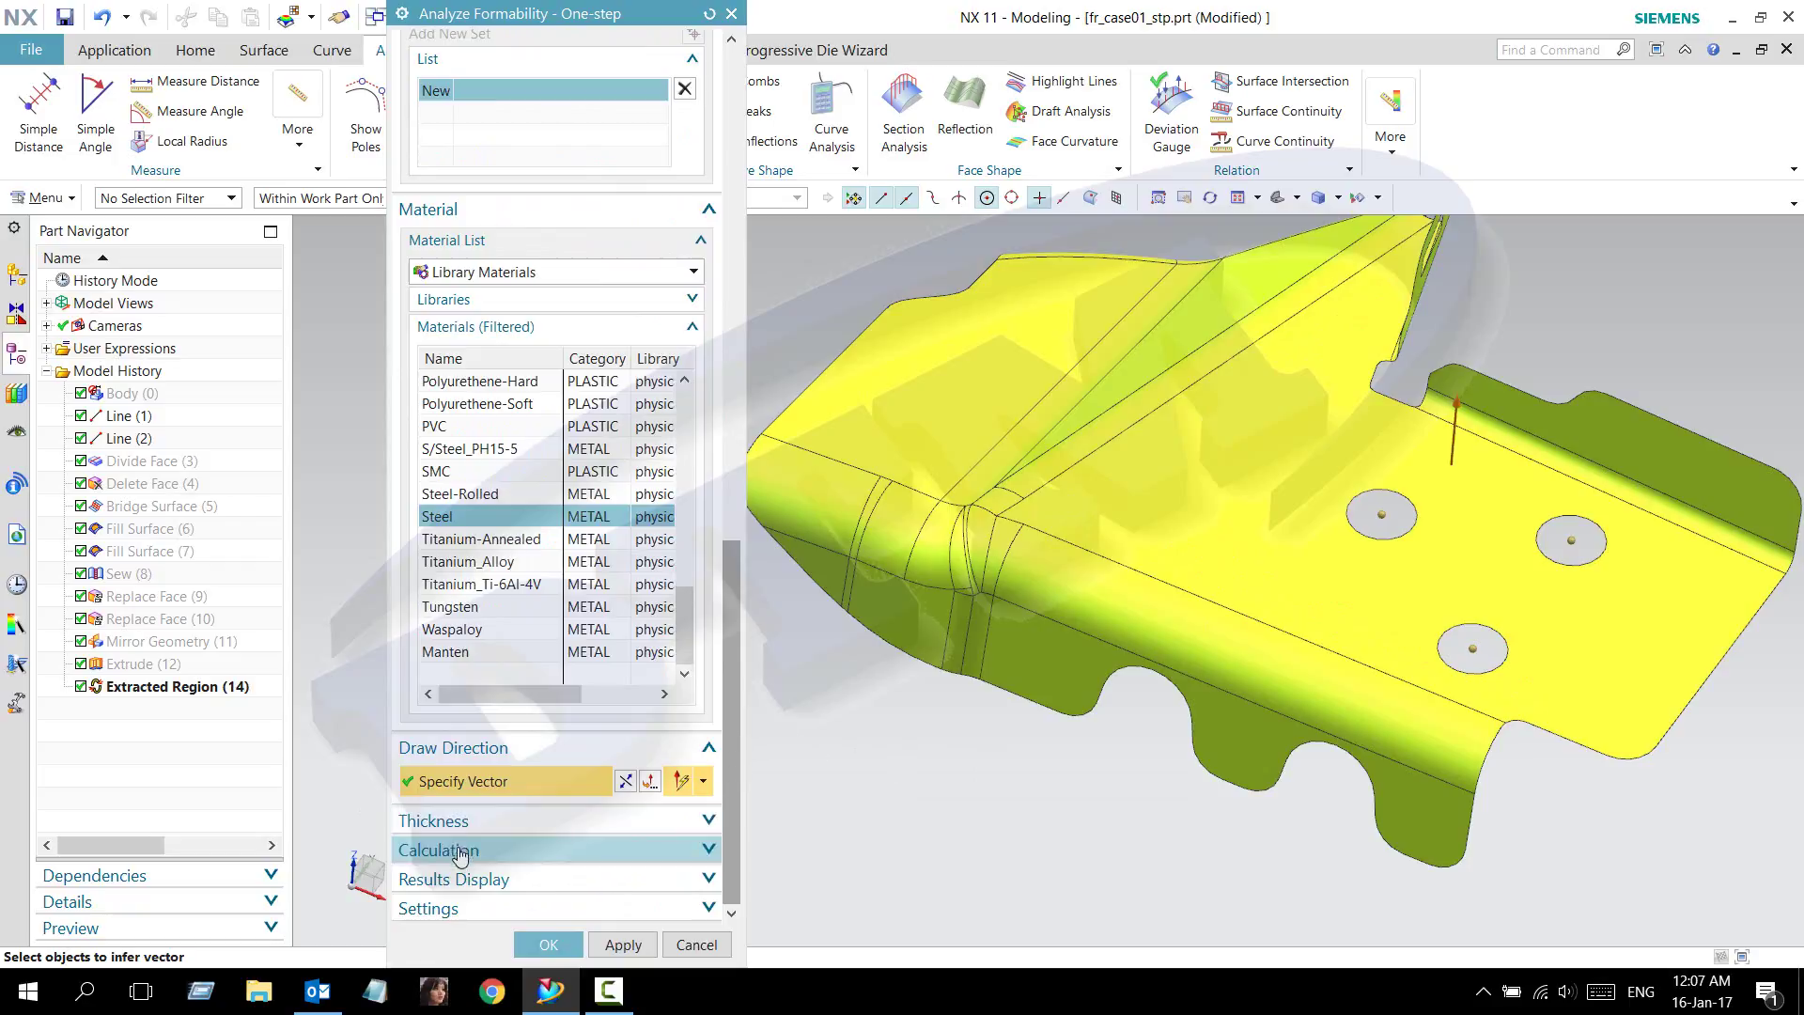
{"action": "left_click", "coordinate": [442, 821]}
- Enter 0.9 sheet thickness, infer element size, mesh the bracket and compute the unformed blank
{"action": "double_click", "coordinate": [678, 900]}
{"action": "type", "text": "0.9"}
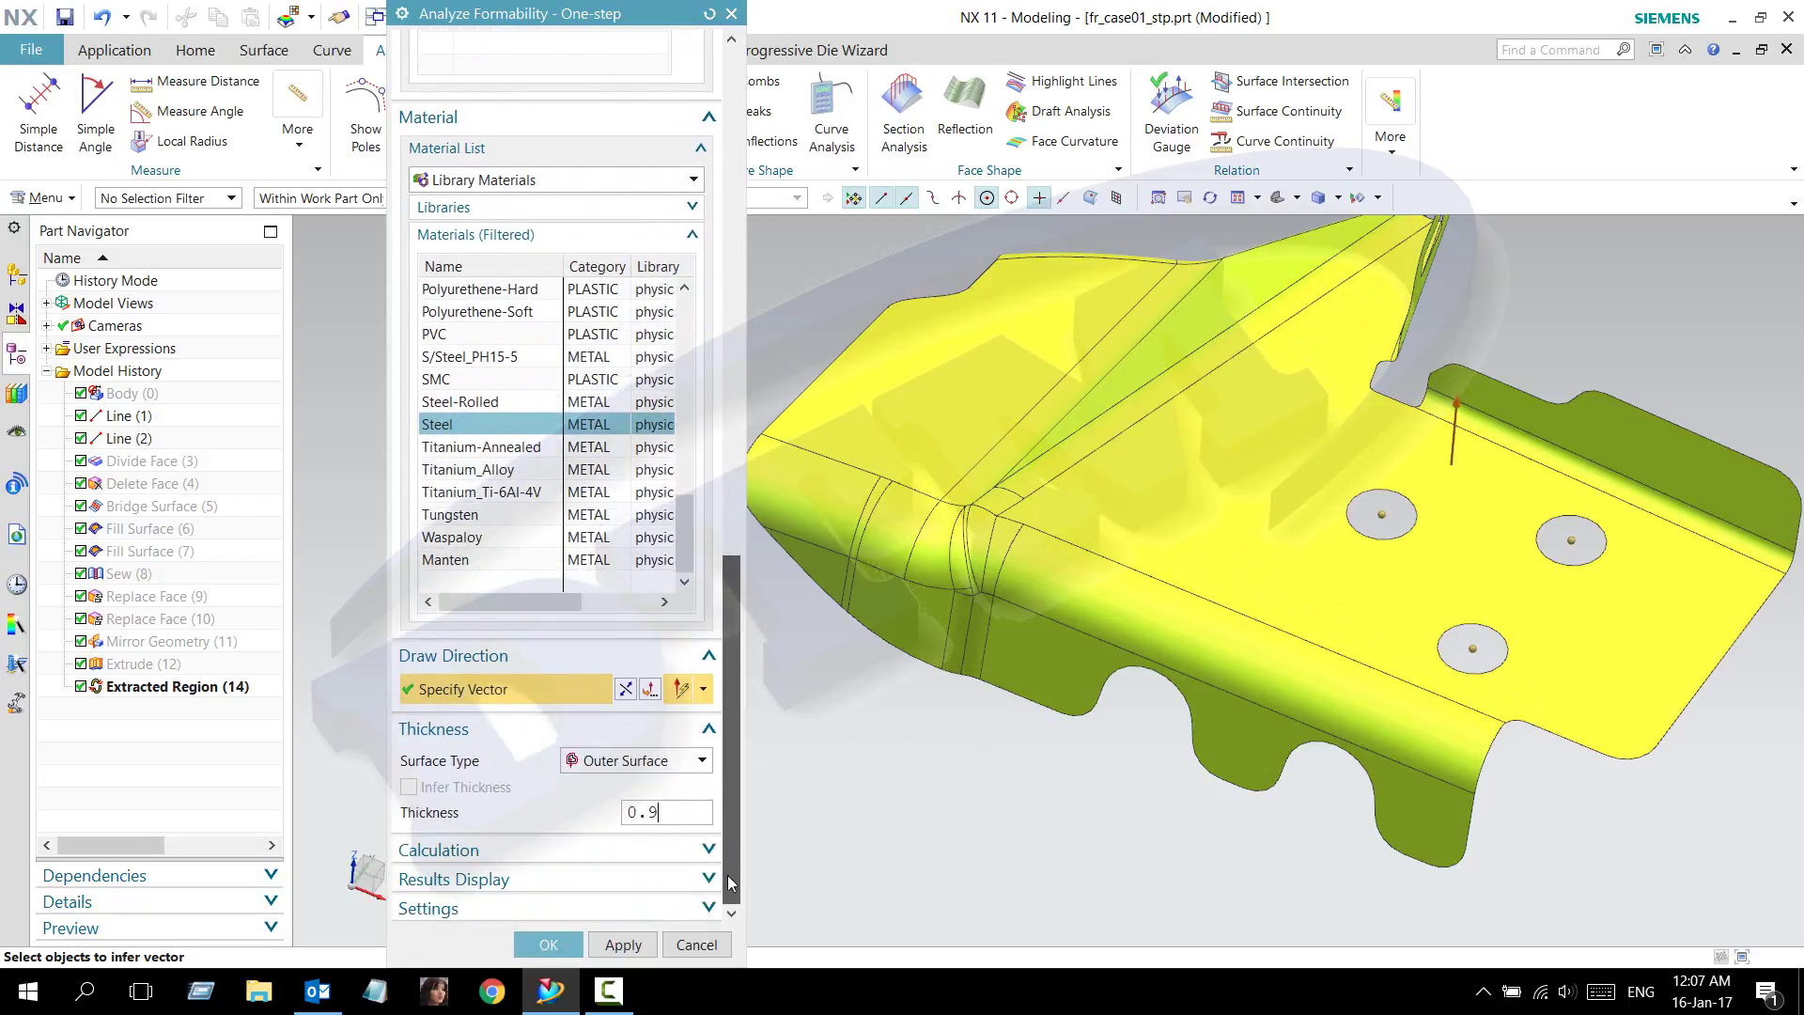
{"action": "scroll", "coordinate": [677, 827], "scroll_direction": "down", "scroll_amount": 2}
{"action": "left_click", "coordinate": [473, 851]}
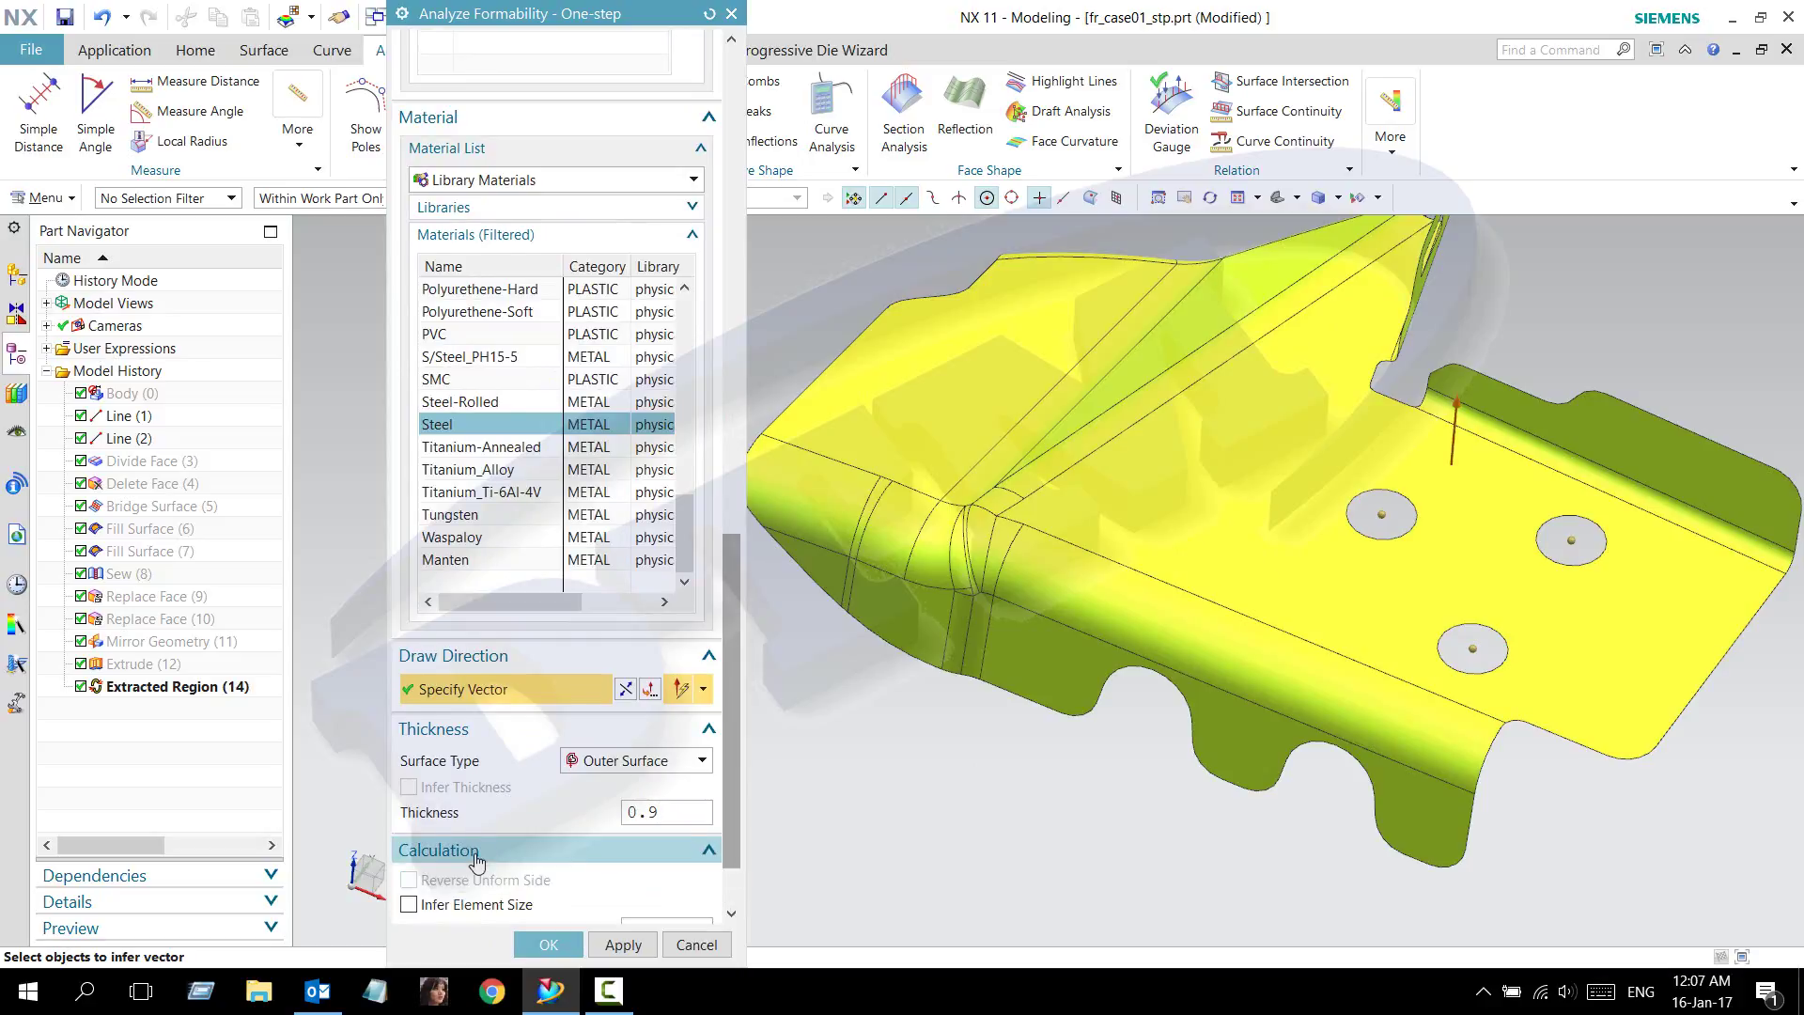
{"action": "left_click", "coordinate": [442, 843]}
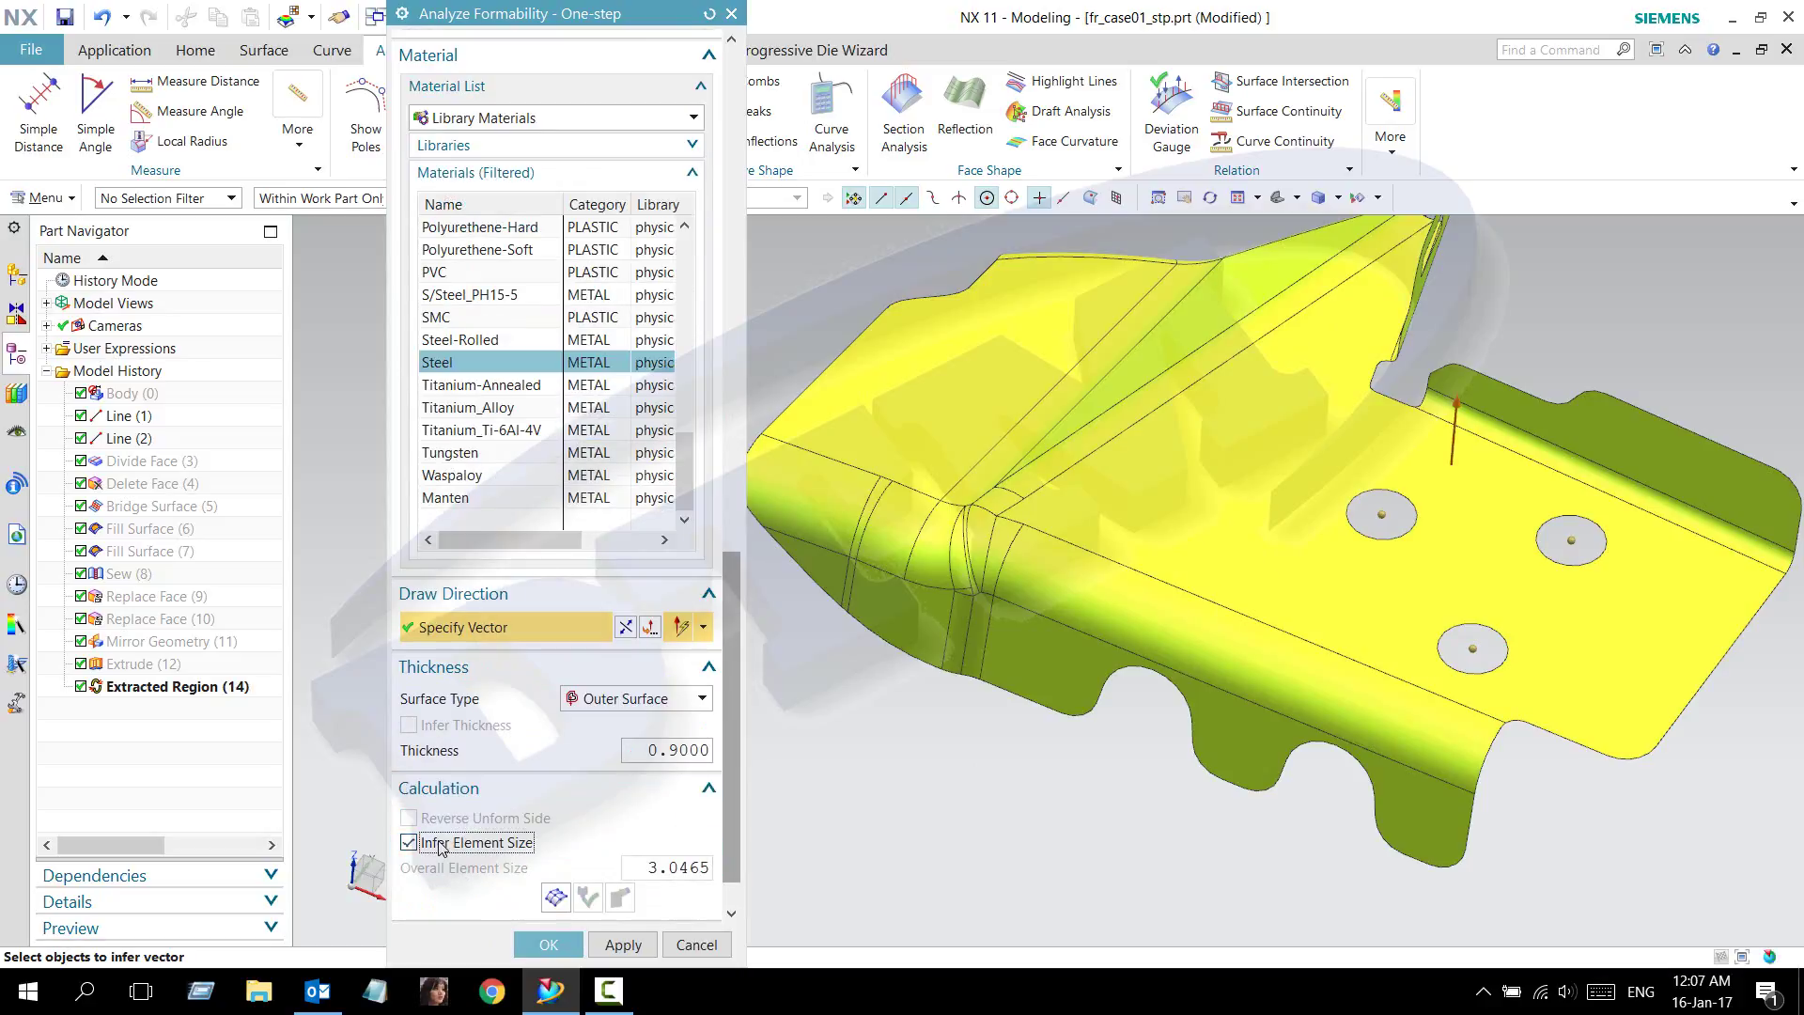
{"action": "left_click", "coordinate": [559, 943]}
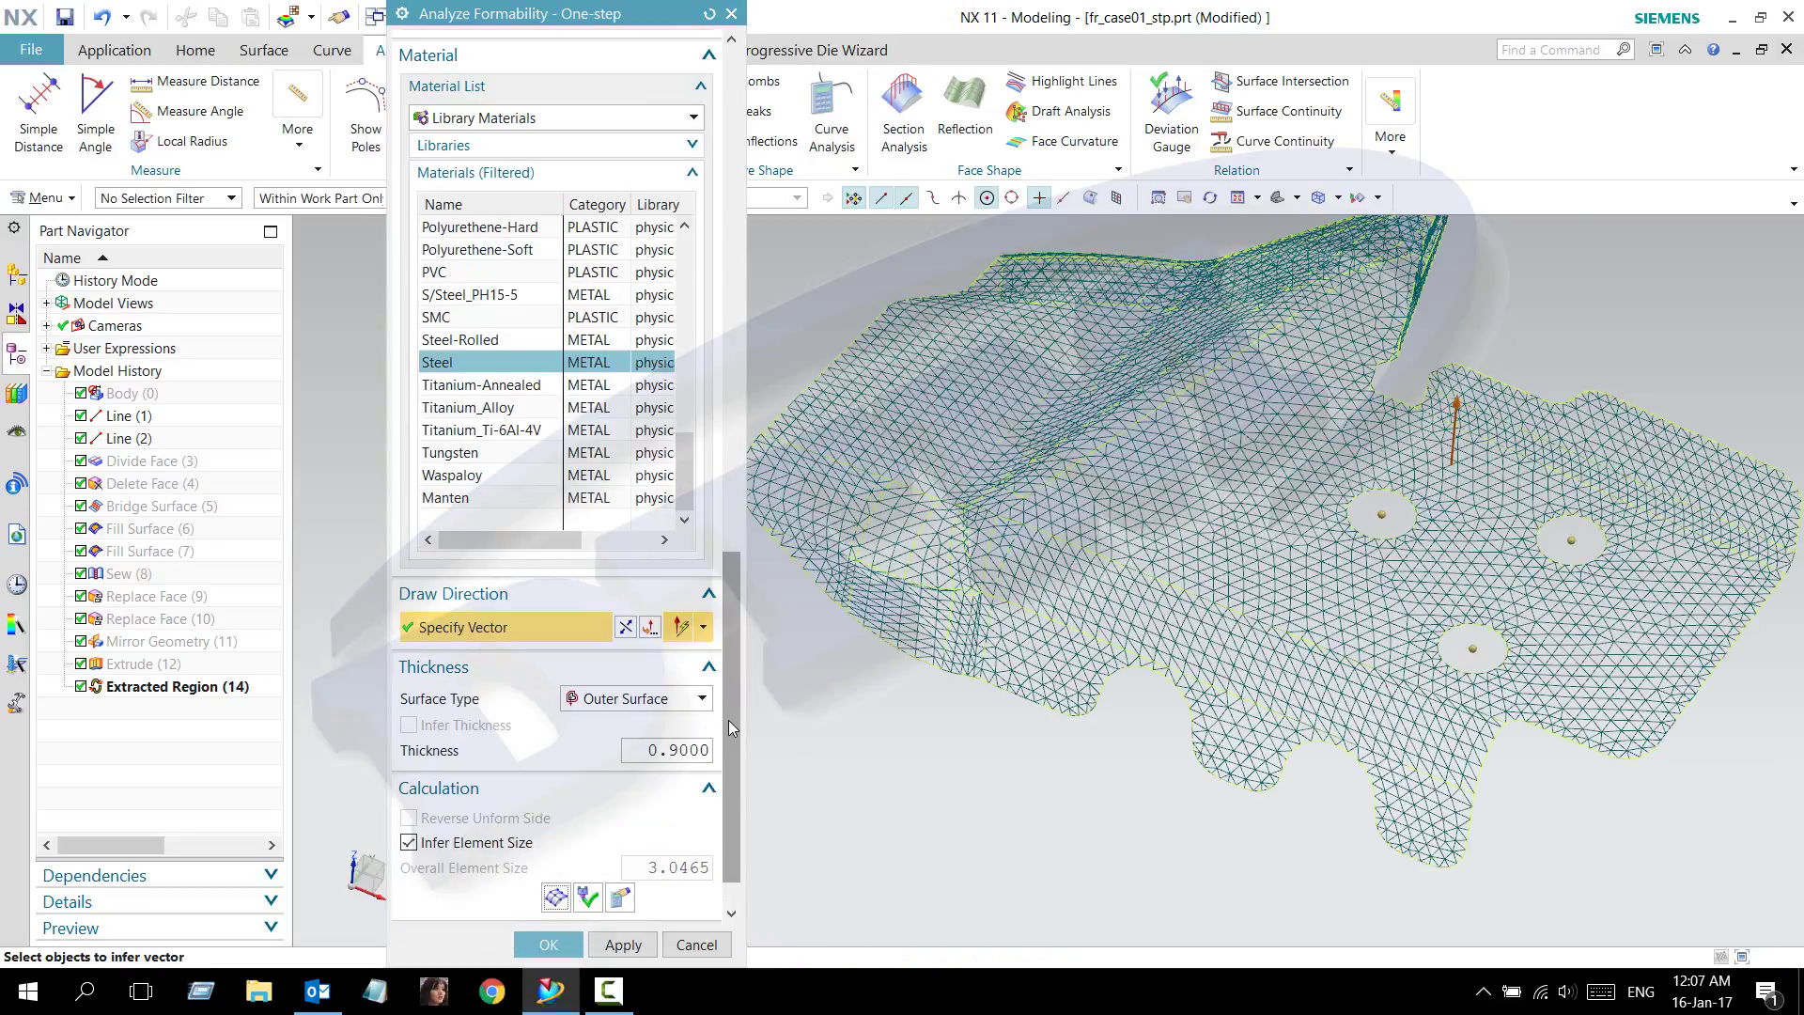
{"action": "scroll", "coordinate": [729, 720], "scroll_direction": "down", "scroll_amount": 1}
{"action": "left_click", "coordinate": [621, 840]}
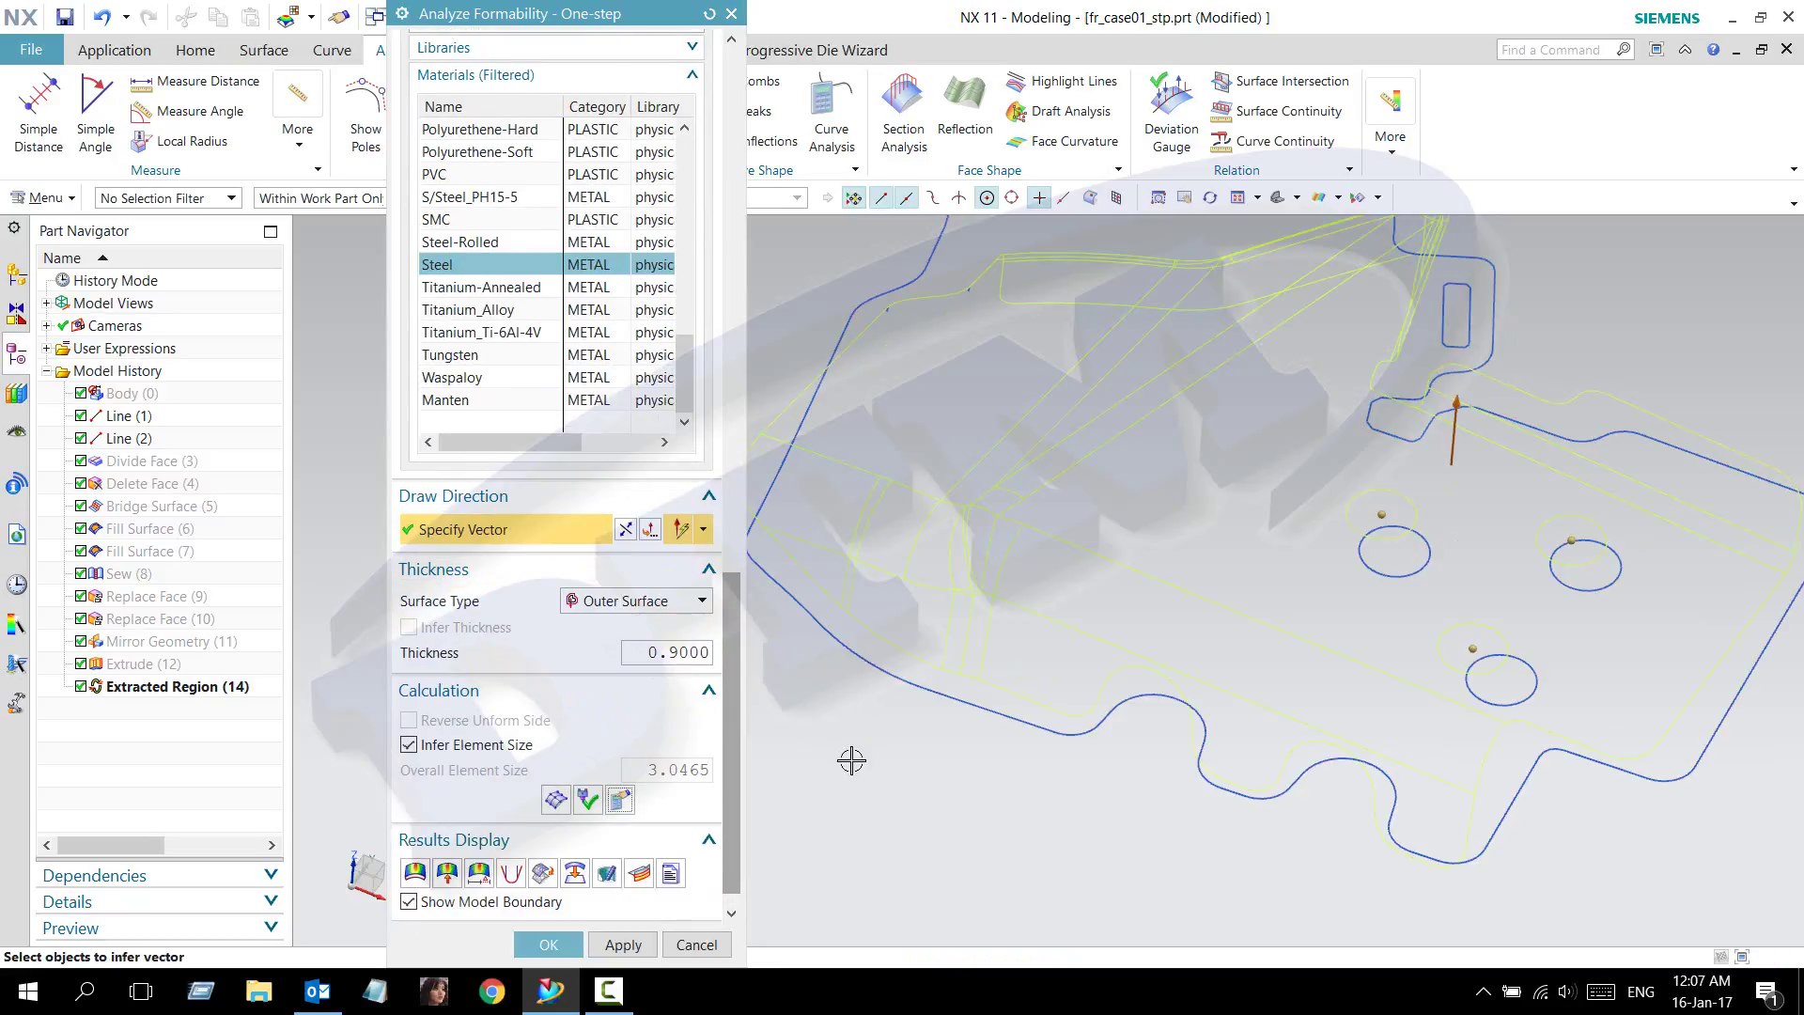
- Output the springback facet body, inspect it from several angles, and accept as Onestep Unform (15)
{"action": "mouse_move", "coordinate": [966, 773]}
{"action": "middle_mouse_down"}
{"action": "mouse_move", "coordinate": [894, 717]}
{"action": "mouse_move", "coordinate": [849, 737]}
{"action": "mouse_move", "coordinate": [878, 753]}
{"action": "mouse_move", "coordinate": [905, 737]}
{"action": "mouse_move", "coordinate": [971, 777]}
{"action": "mouse_move", "coordinate": [1006, 853]}
{"action": "mouse_move", "coordinate": [978, 857]}
{"action": "mouse_move", "coordinate": [833, 761]}
{"action": "mouse_move", "coordinate": [930, 766]}
{"action": "middle_mouse_up"}
{"action": "scroll", "coordinate": [736, 758], "scroll_direction": "down", "scroll_amount": 1}
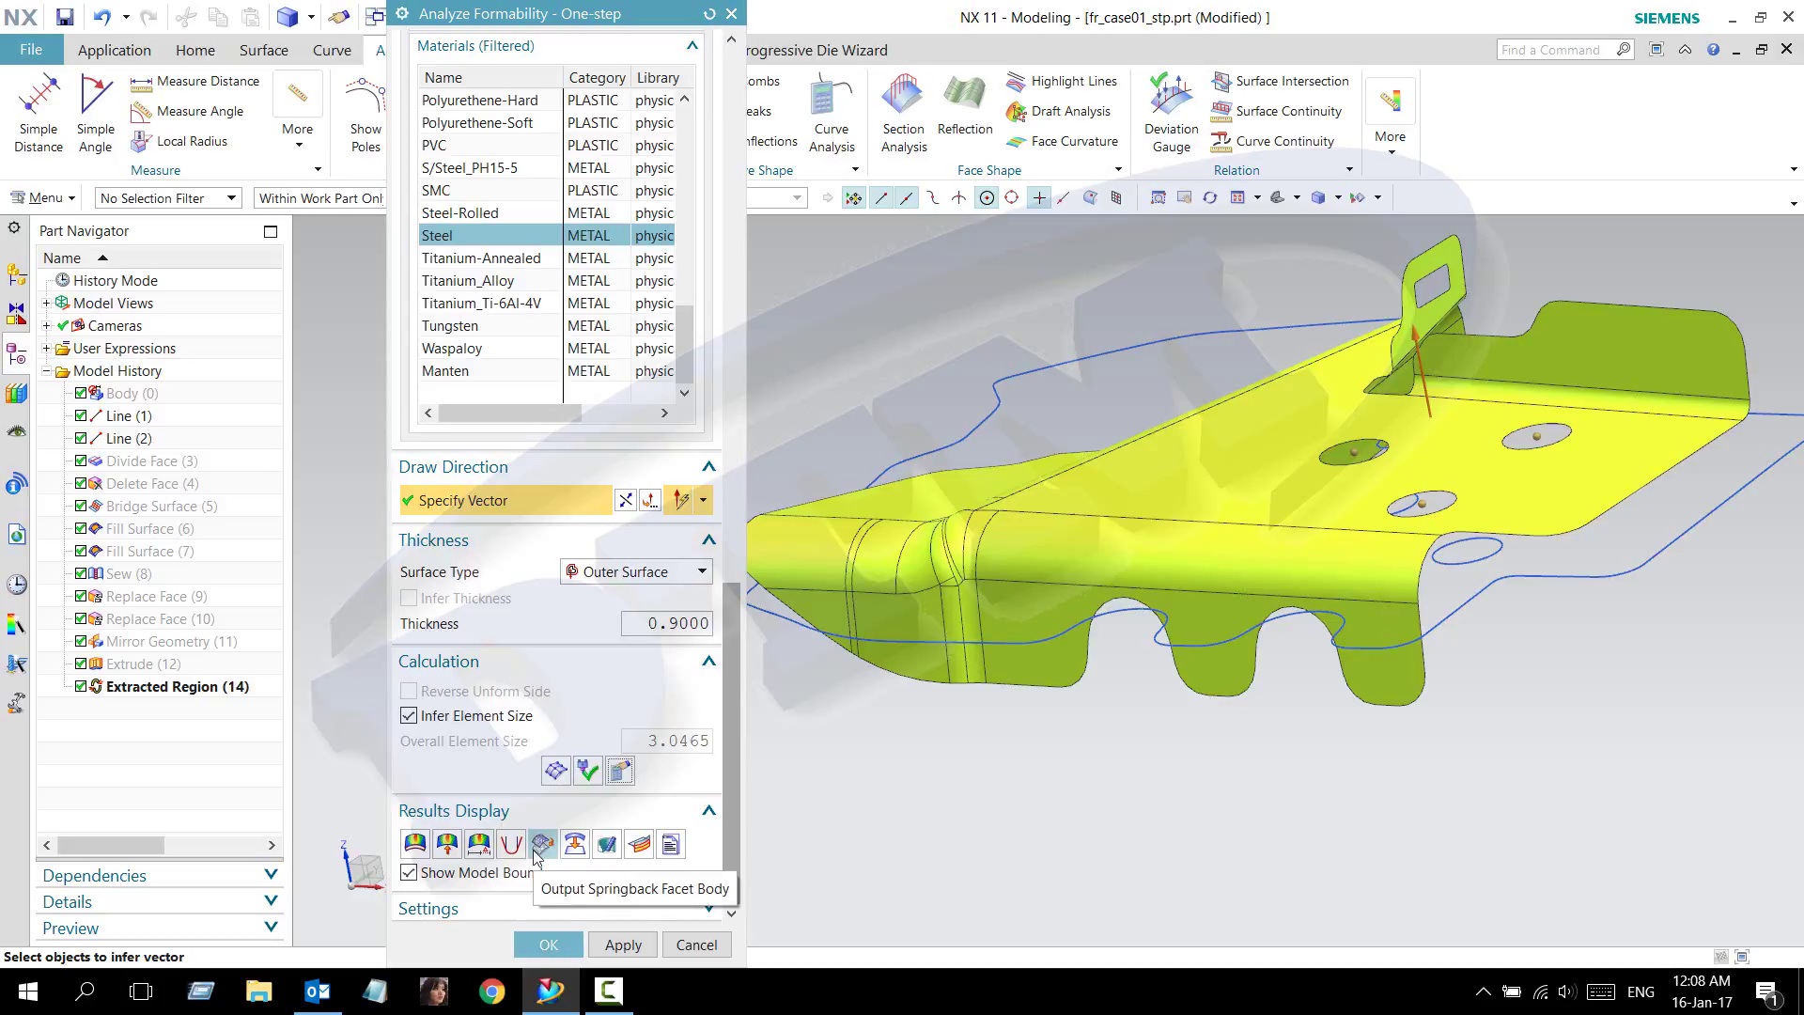
{"action": "left_click", "coordinate": [542, 844]}
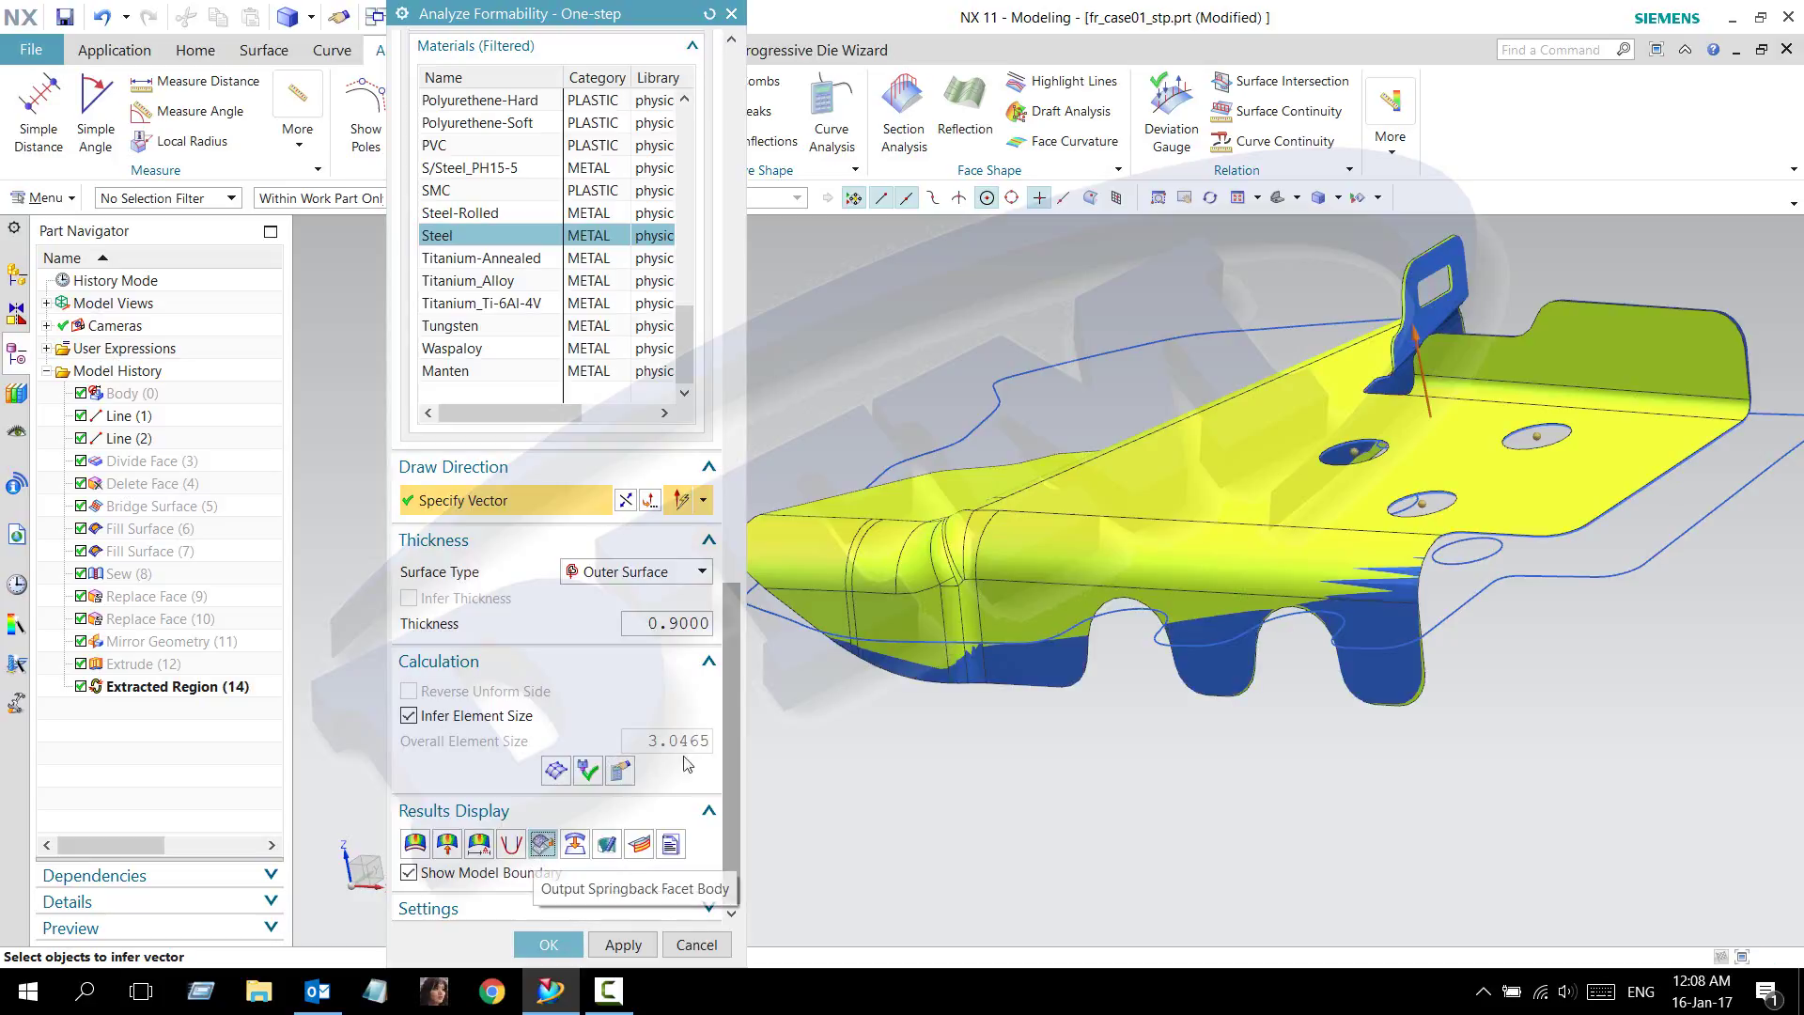
{"action": "mouse_move", "coordinate": [1128, 658]}
{"action": "middle_mouse_down"}
{"action": "mouse_move", "coordinate": [1167, 702]}
{"action": "mouse_move", "coordinate": [1008, 714]}
{"action": "mouse_move", "coordinate": [1068, 745]}
{"action": "mouse_move", "coordinate": [1079, 733]}
{"action": "middle_mouse_up"}
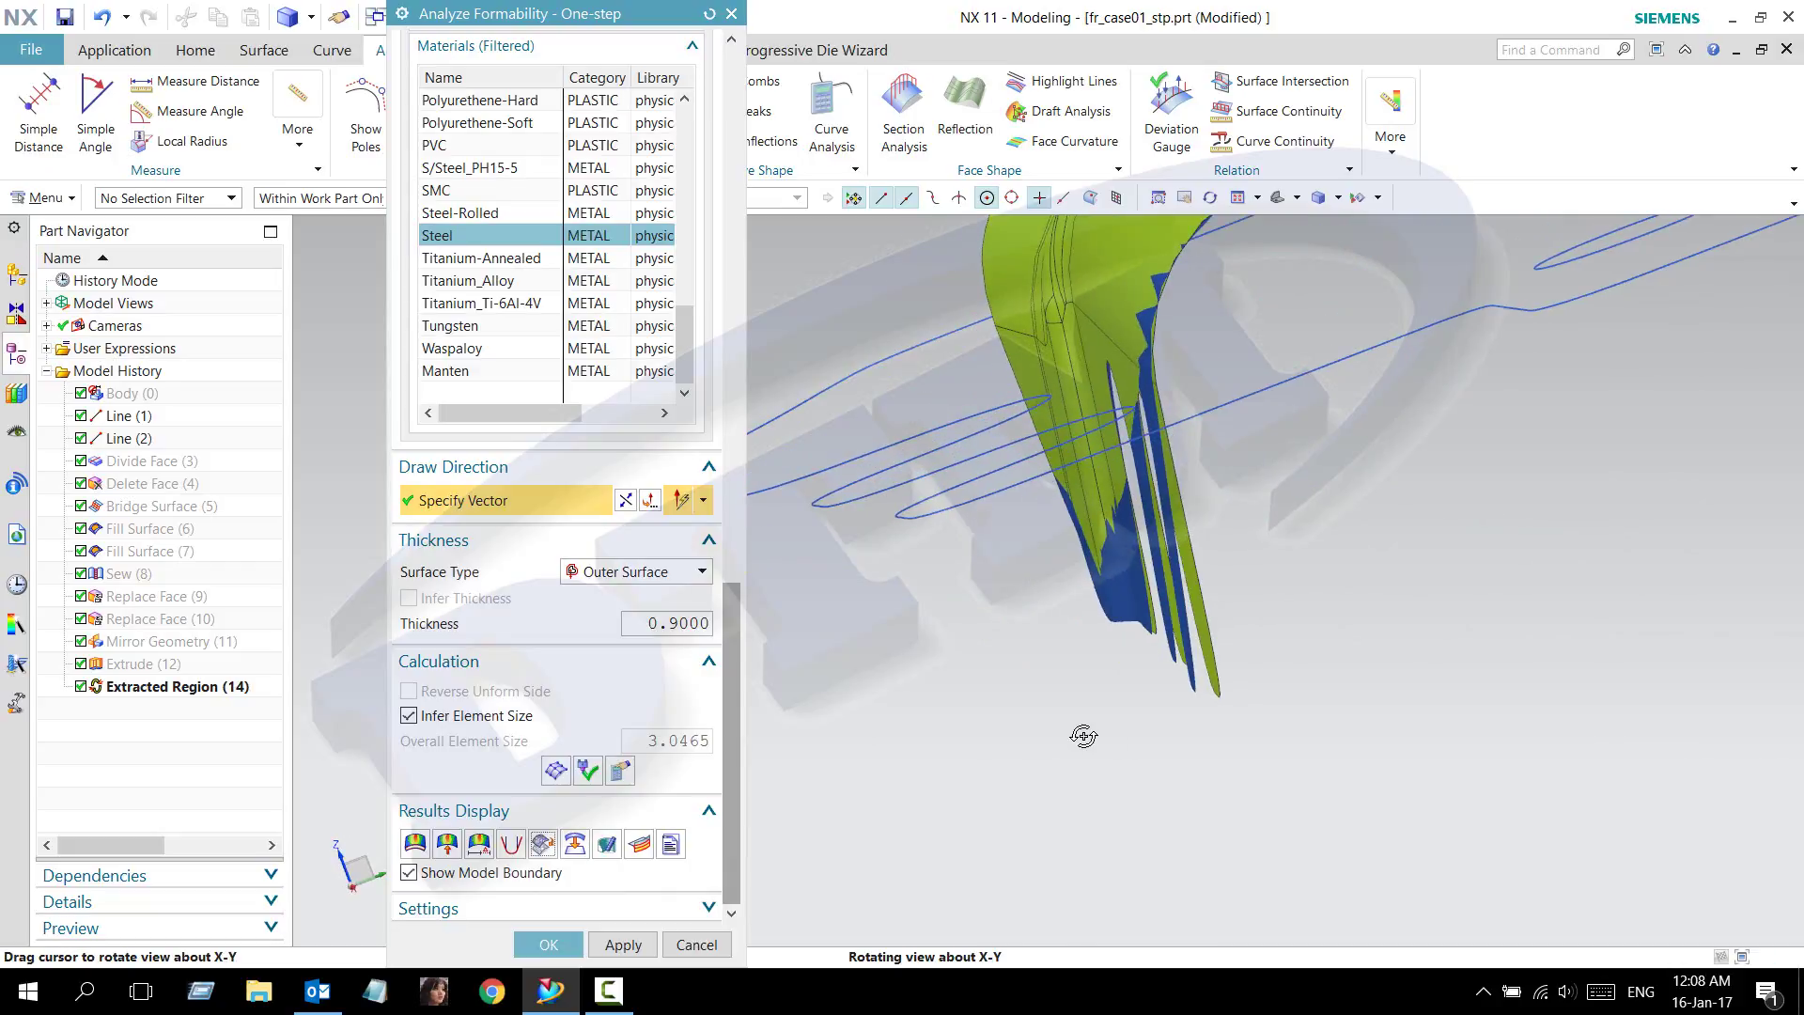
{"action": "middle_click_drag", "start_coordinate": [1085, 736], "coordinate": [1135, 708]}
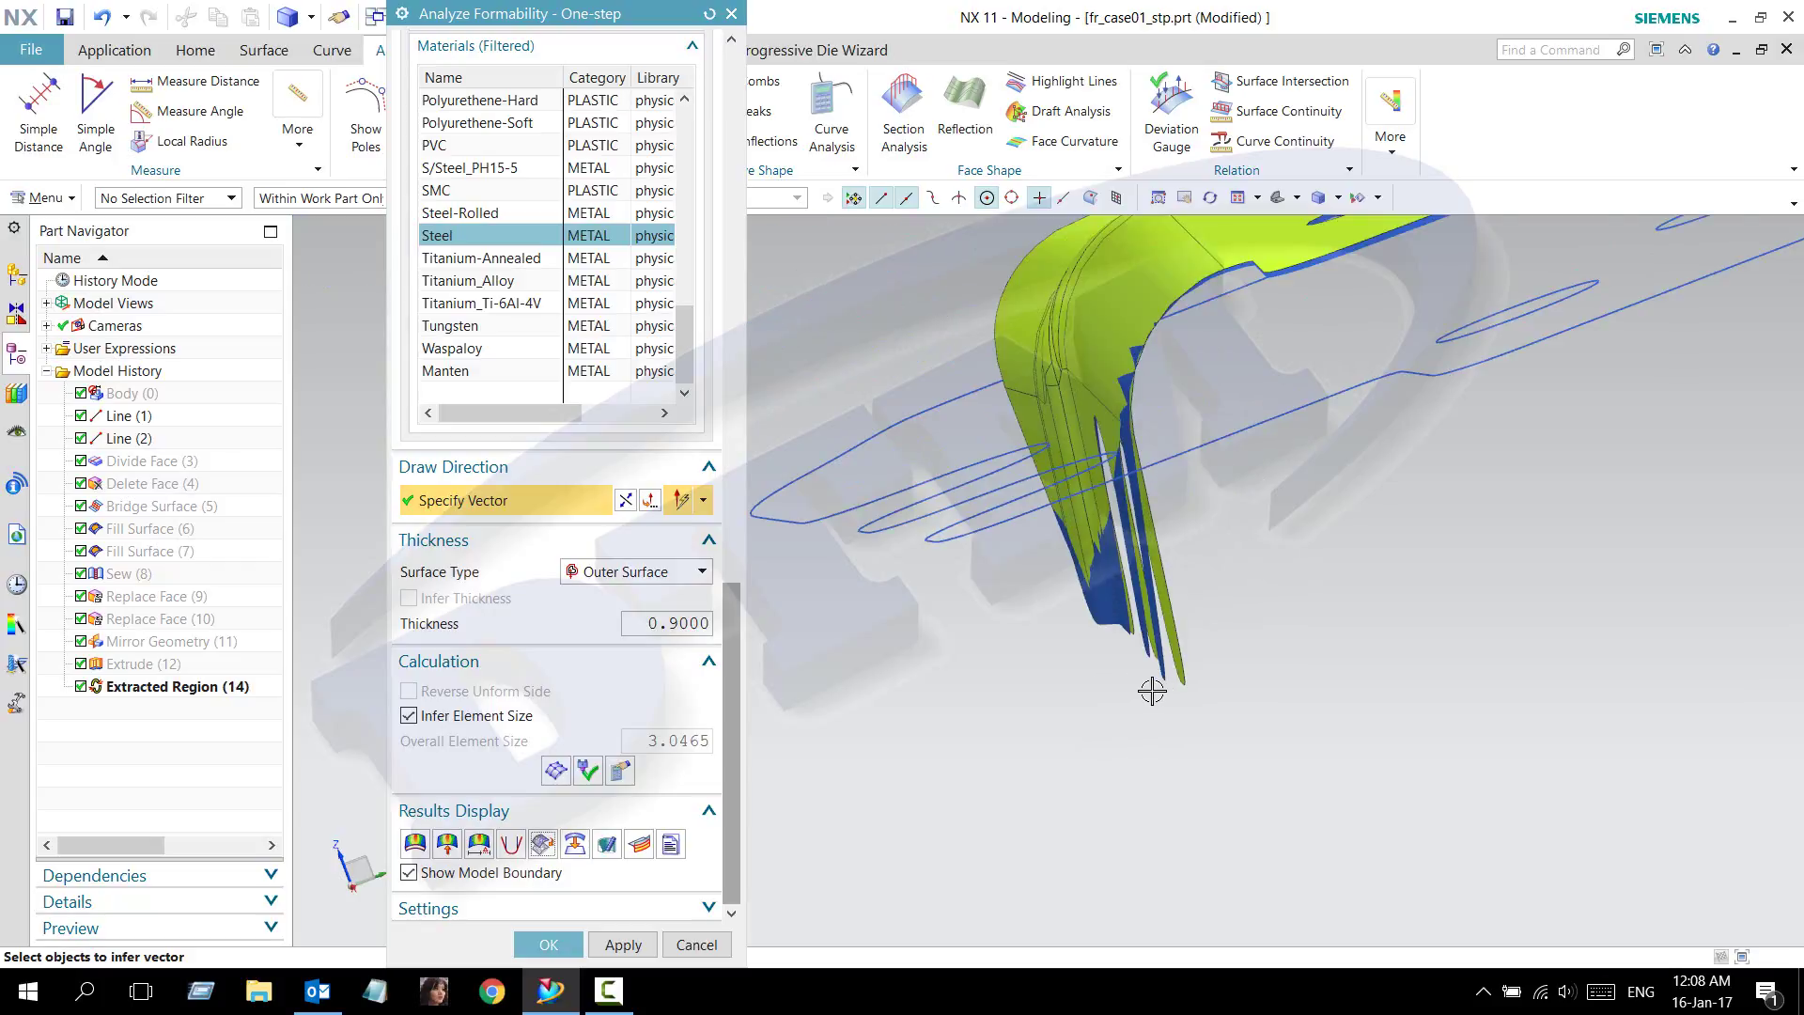
{"action": "mouse_move", "coordinate": [1256, 609]}
{"action": "middle_mouse_down"}
{"action": "mouse_move", "coordinate": [1383, 534]}
{"action": "mouse_move", "coordinate": [1175, 564]}
{"action": "middle_mouse_up"}
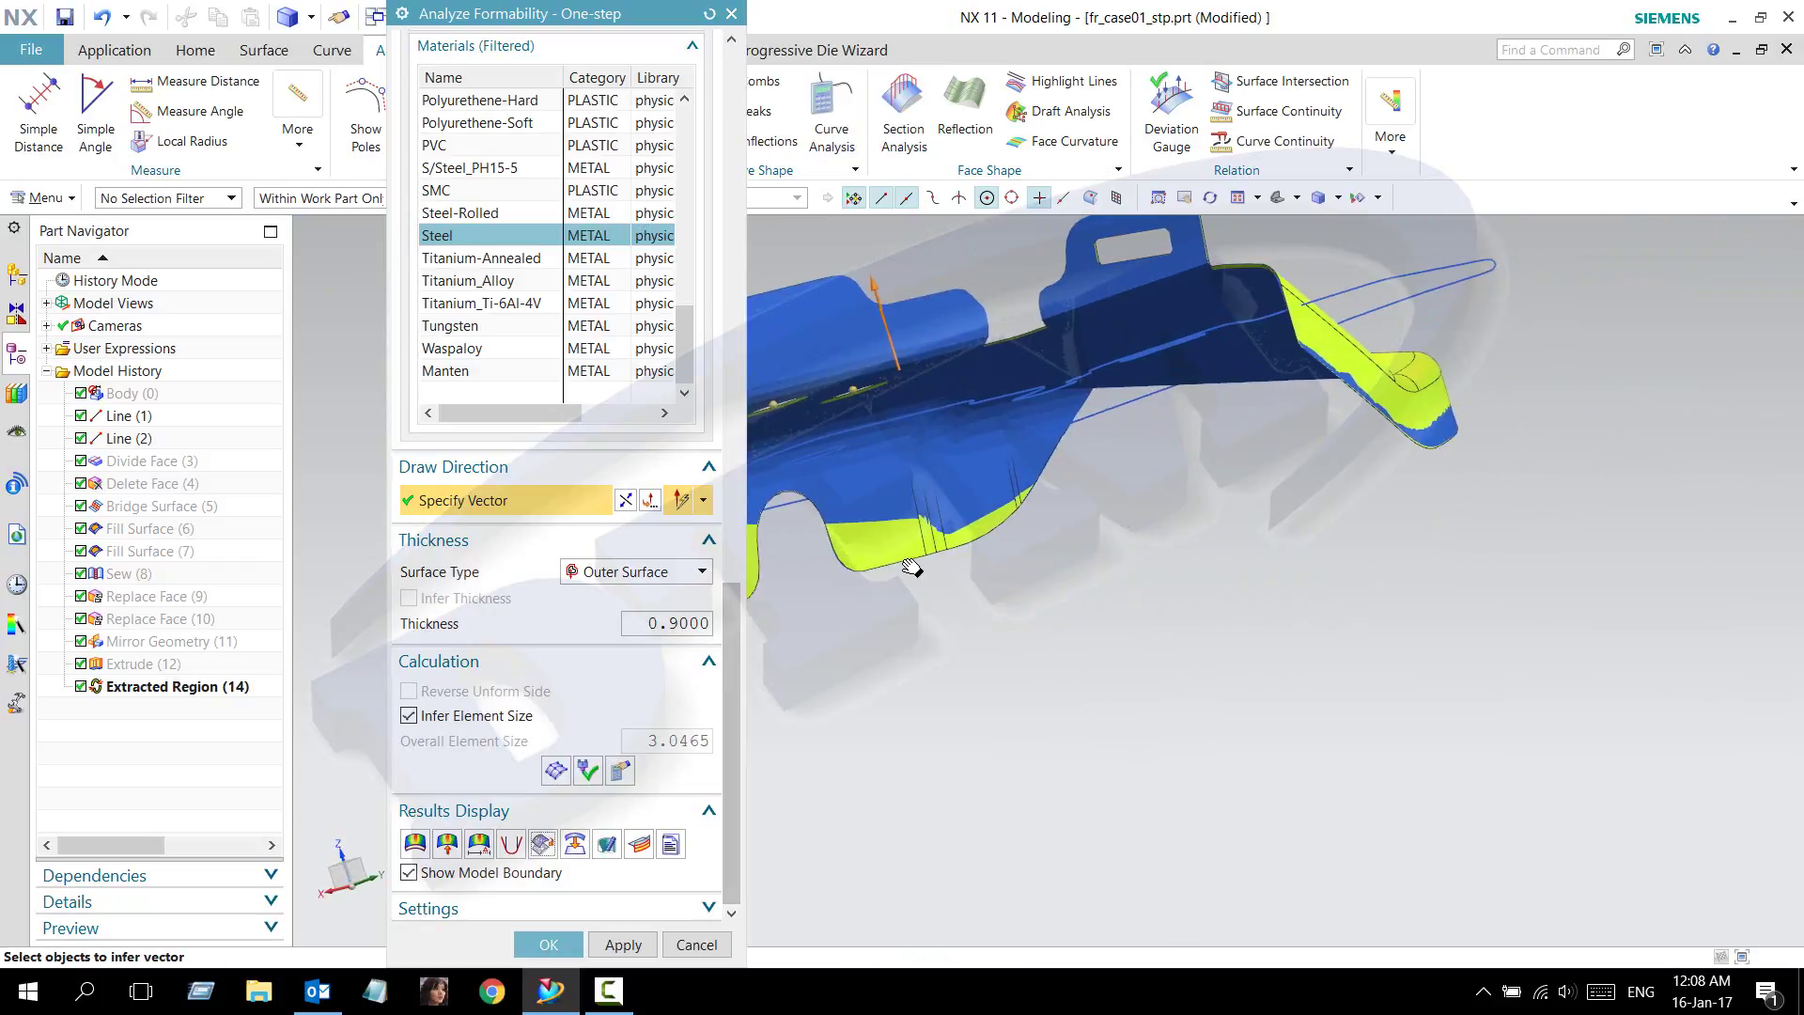
{"action": "left_click", "coordinate": [545, 945]}
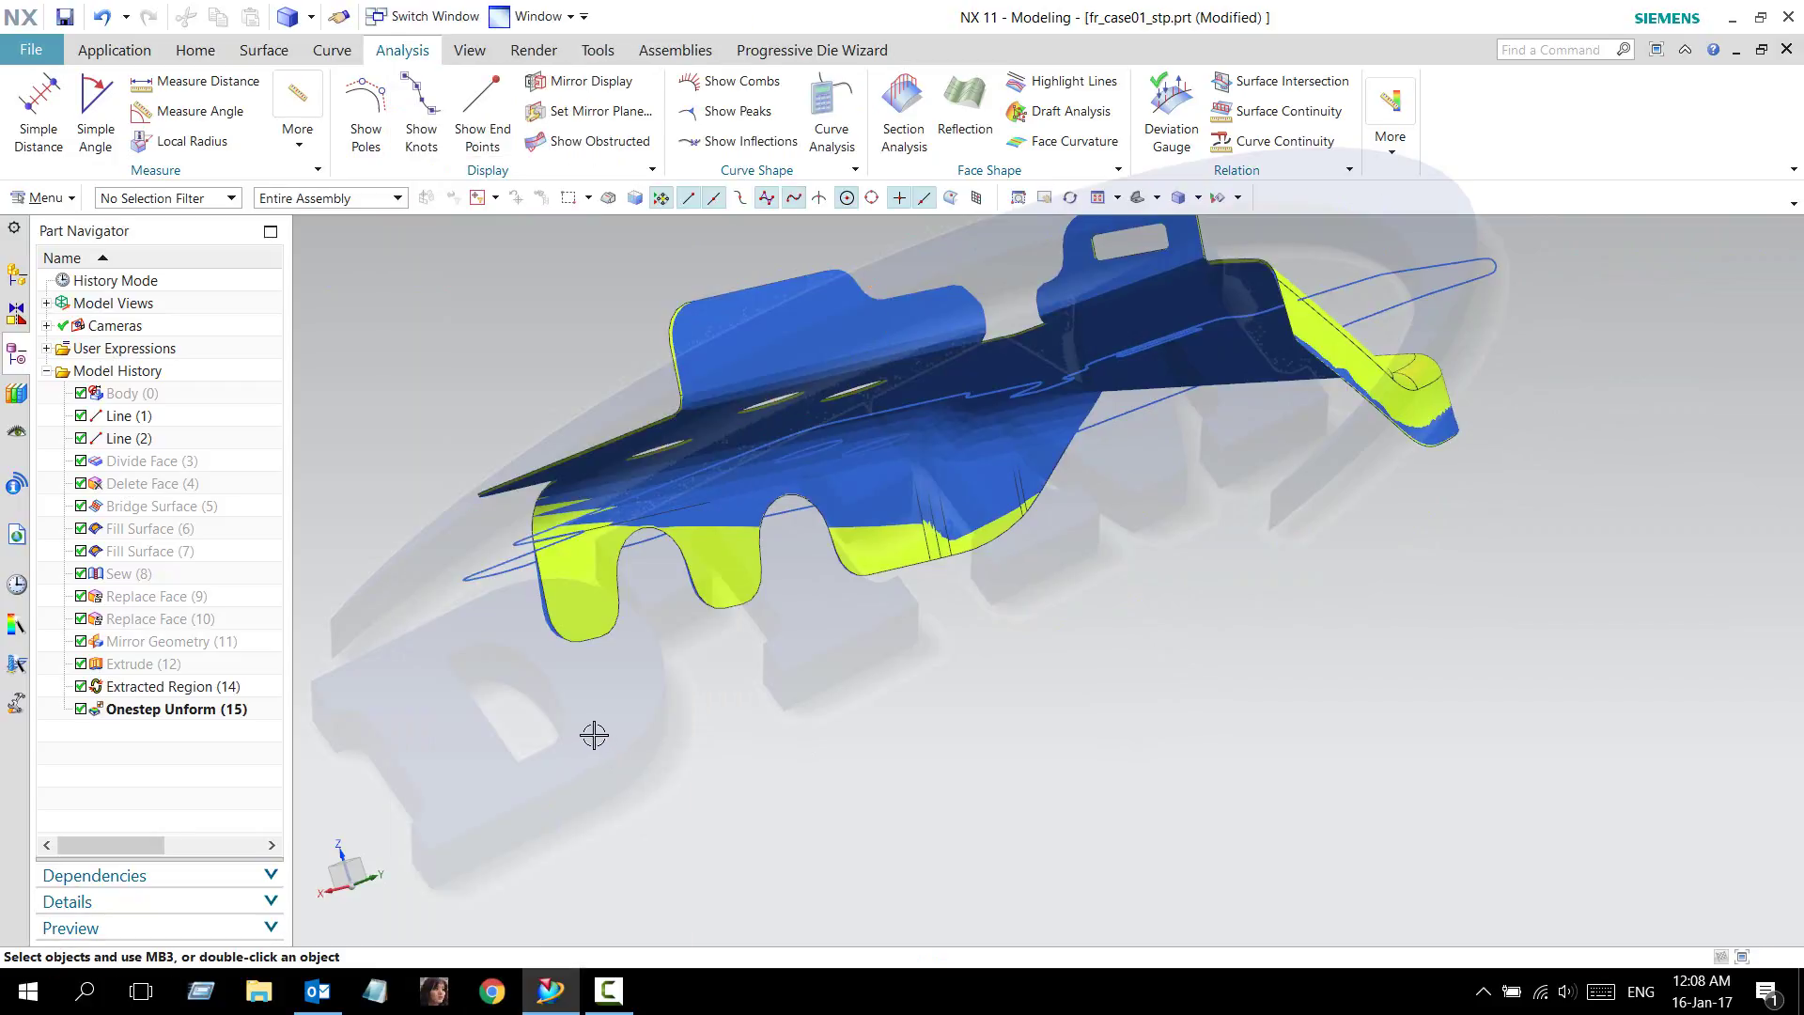
- Hide all curves so the springback facet body stands out
{"action": "mouse_move", "coordinate": [592, 732]}
{"action": "middle_mouse_down"}
{"action": "mouse_move", "coordinate": [738, 745]}
{"action": "mouse_move", "coordinate": [890, 861]}
{"action": "middle_mouse_up"}
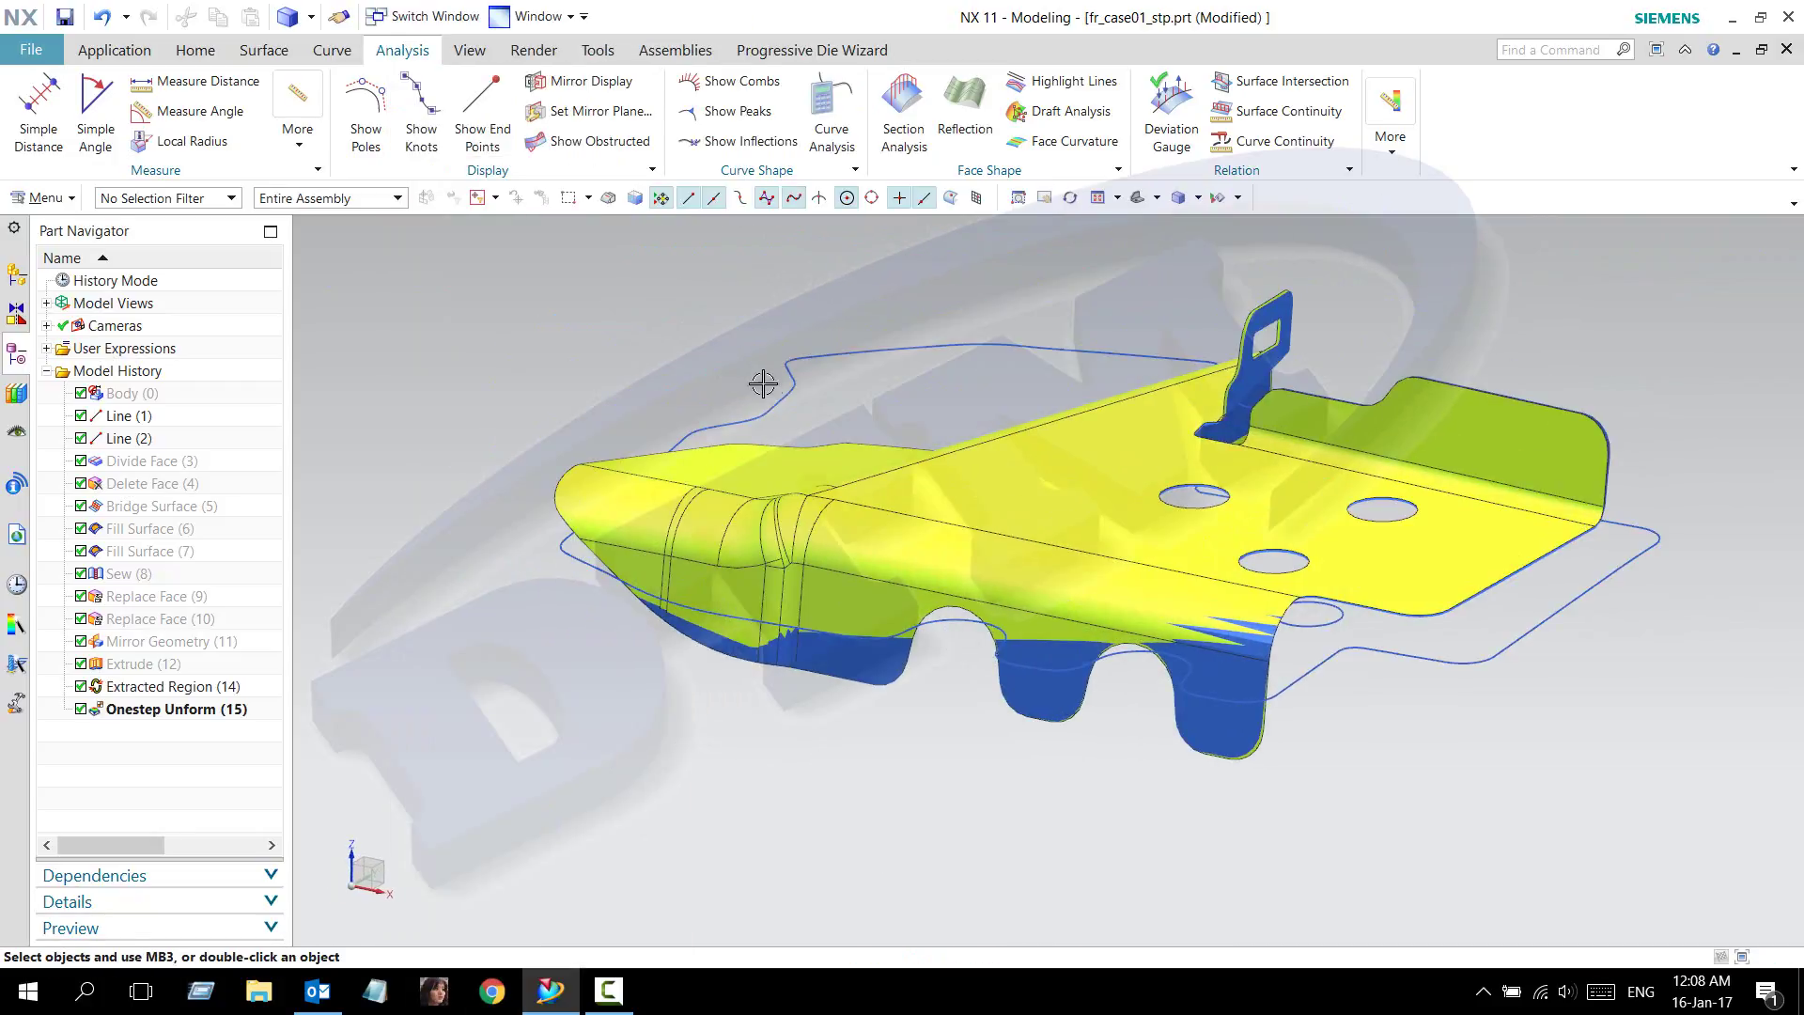
{"action": "key", "text": "ctrl+b"}
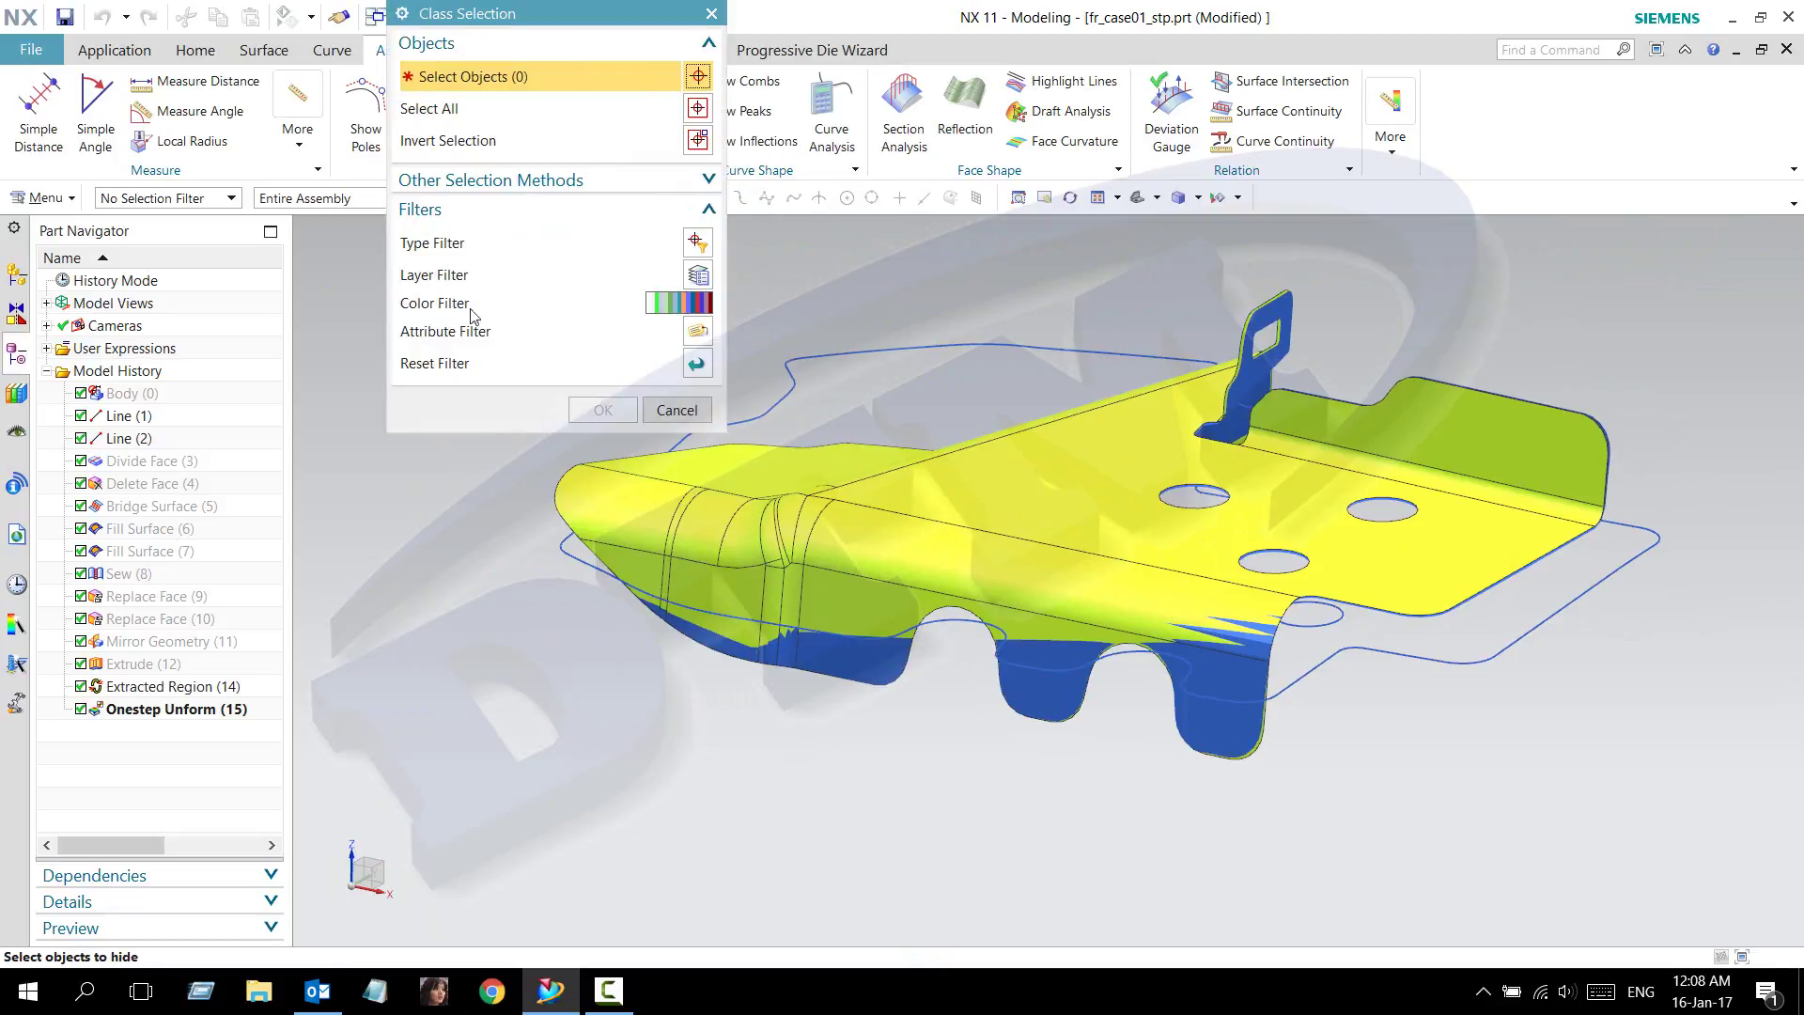
{"action": "left_click", "coordinate": [673, 409]}
{"action": "key", "text": "ctrl+w"}
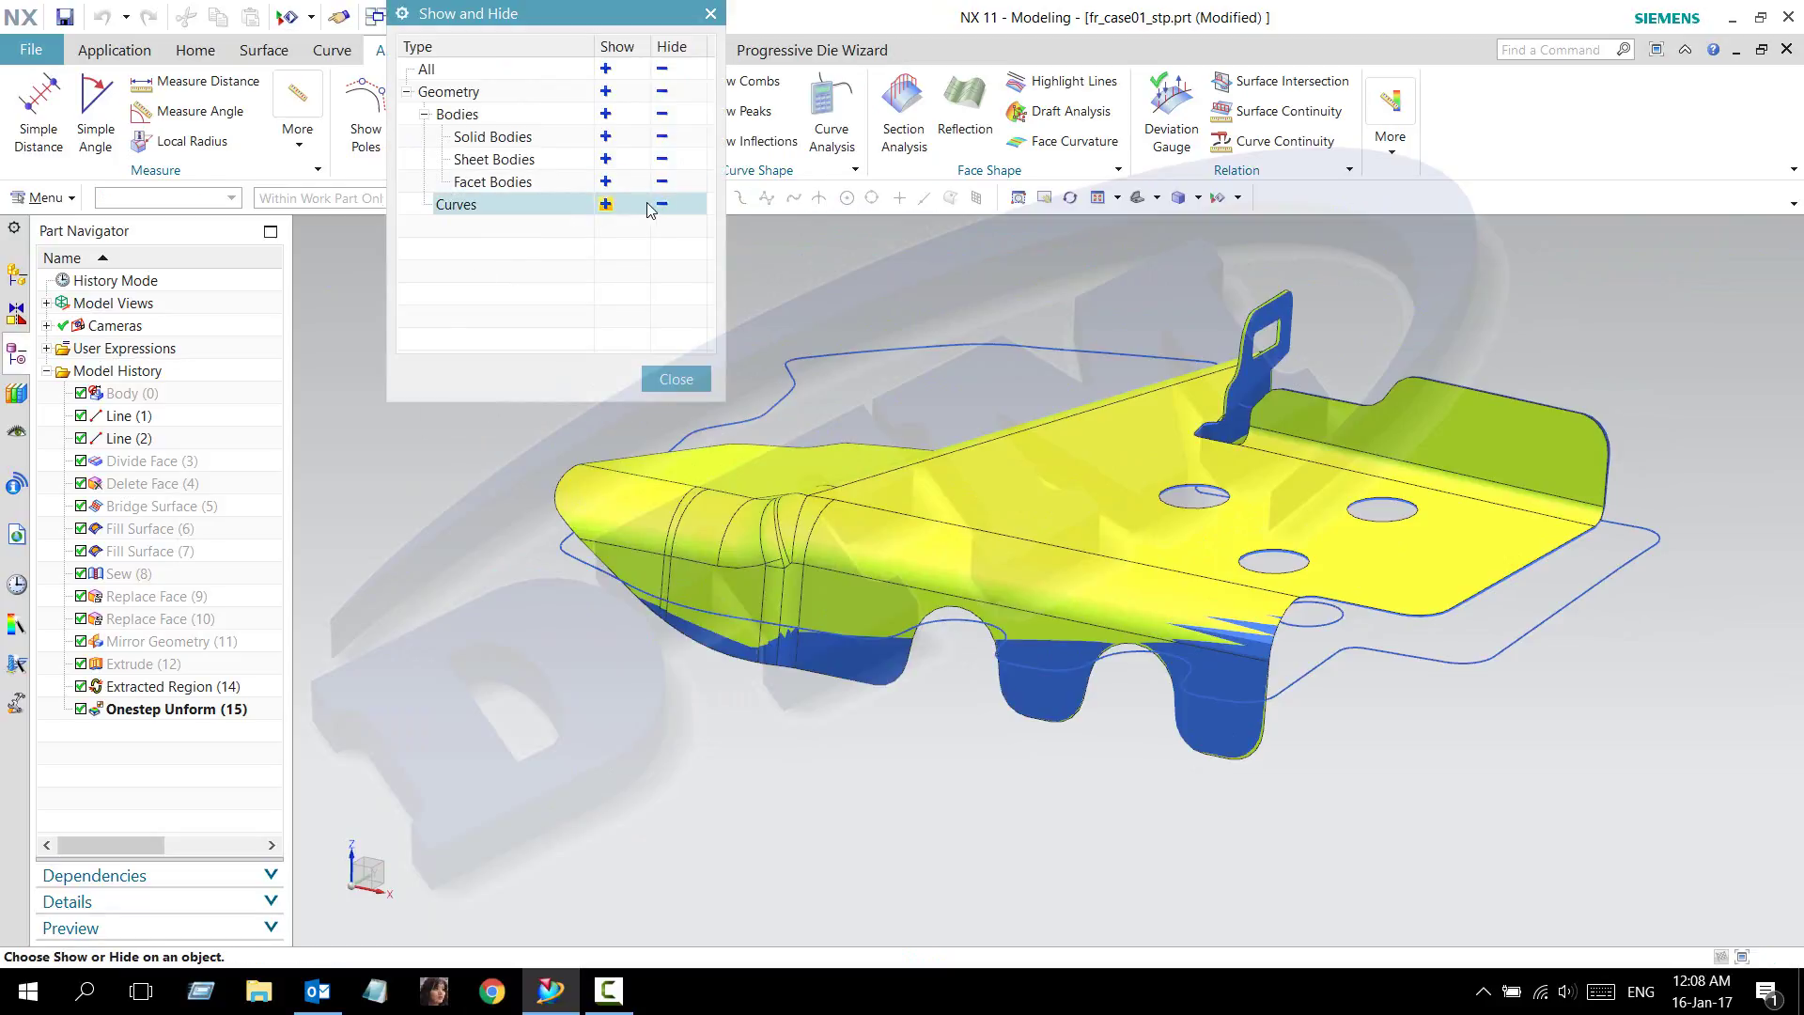
{"action": "left_click", "coordinate": [662, 204]}
{"action": "left_click", "coordinate": [676, 379]}
- Orbit toward a top view and browse Menu > Edit > Surface to Global Deformation
{"action": "middle_click_drag", "start_coordinate": [673, 398], "coordinate": [1000, 467]}
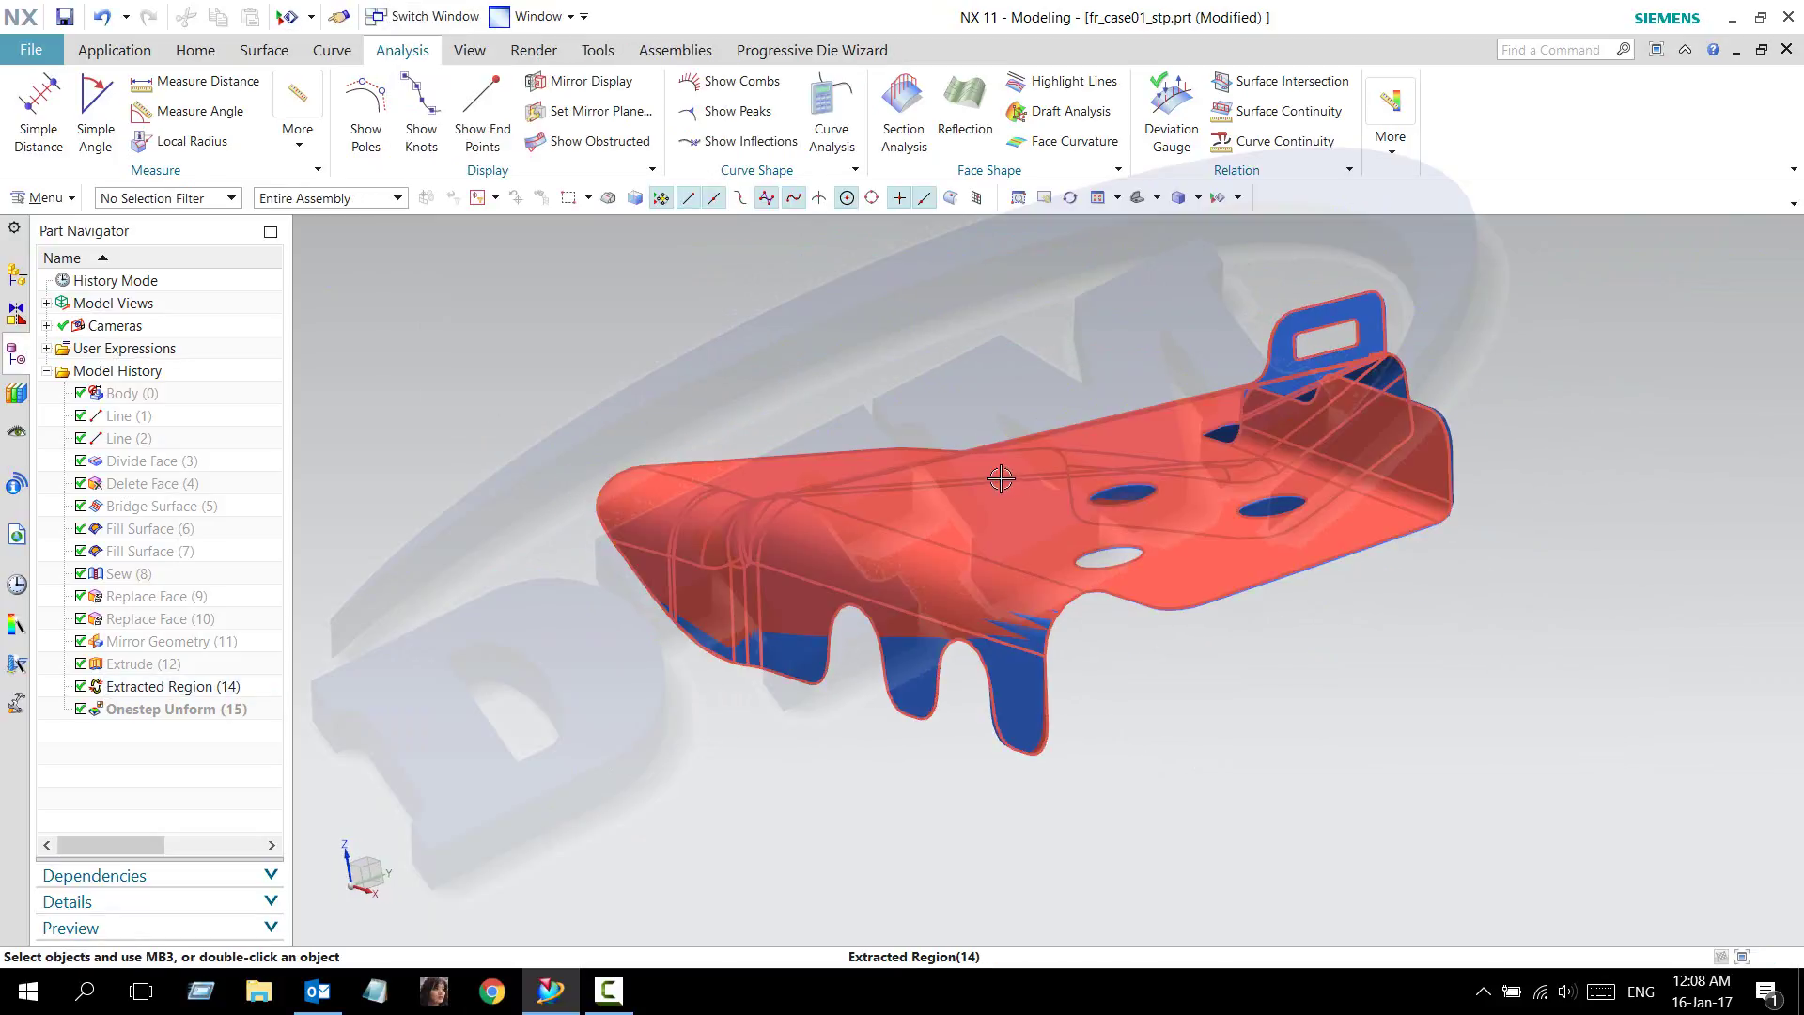
{"action": "mouse_move", "coordinate": [821, 552]}
{"action": "middle_mouse_down"}
{"action": "mouse_move", "coordinate": [902, 668]}
{"action": "mouse_move", "coordinate": [898, 724]}
{"action": "mouse_move", "coordinate": [874, 608]}
{"action": "mouse_move", "coordinate": [749, 560]}
{"action": "mouse_move", "coordinate": [802, 601]}
{"action": "mouse_move", "coordinate": [826, 592]}
{"action": "mouse_move", "coordinate": [826, 552]}
{"action": "mouse_move", "coordinate": [949, 578]}
{"action": "mouse_move", "coordinate": [933, 592]}
{"action": "mouse_move", "coordinate": [975, 604]}
{"action": "middle_mouse_up"}
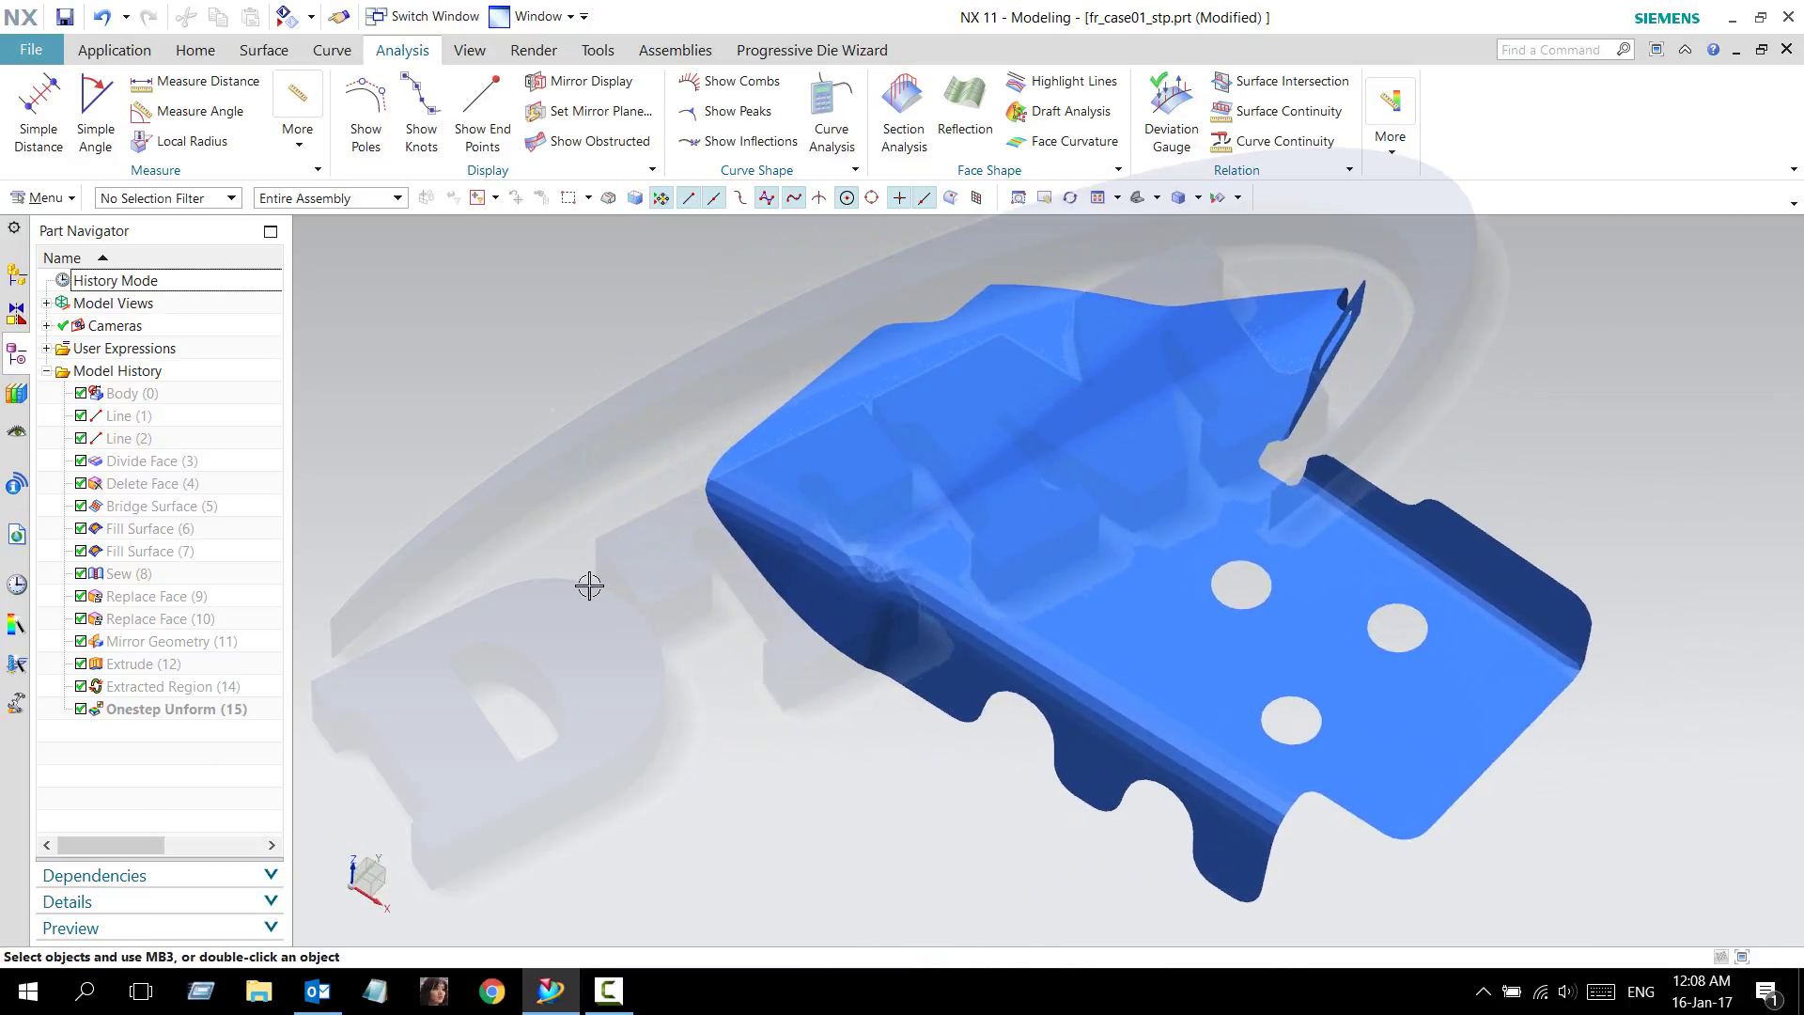
{"action": "left_click", "coordinate": [185, 56]}
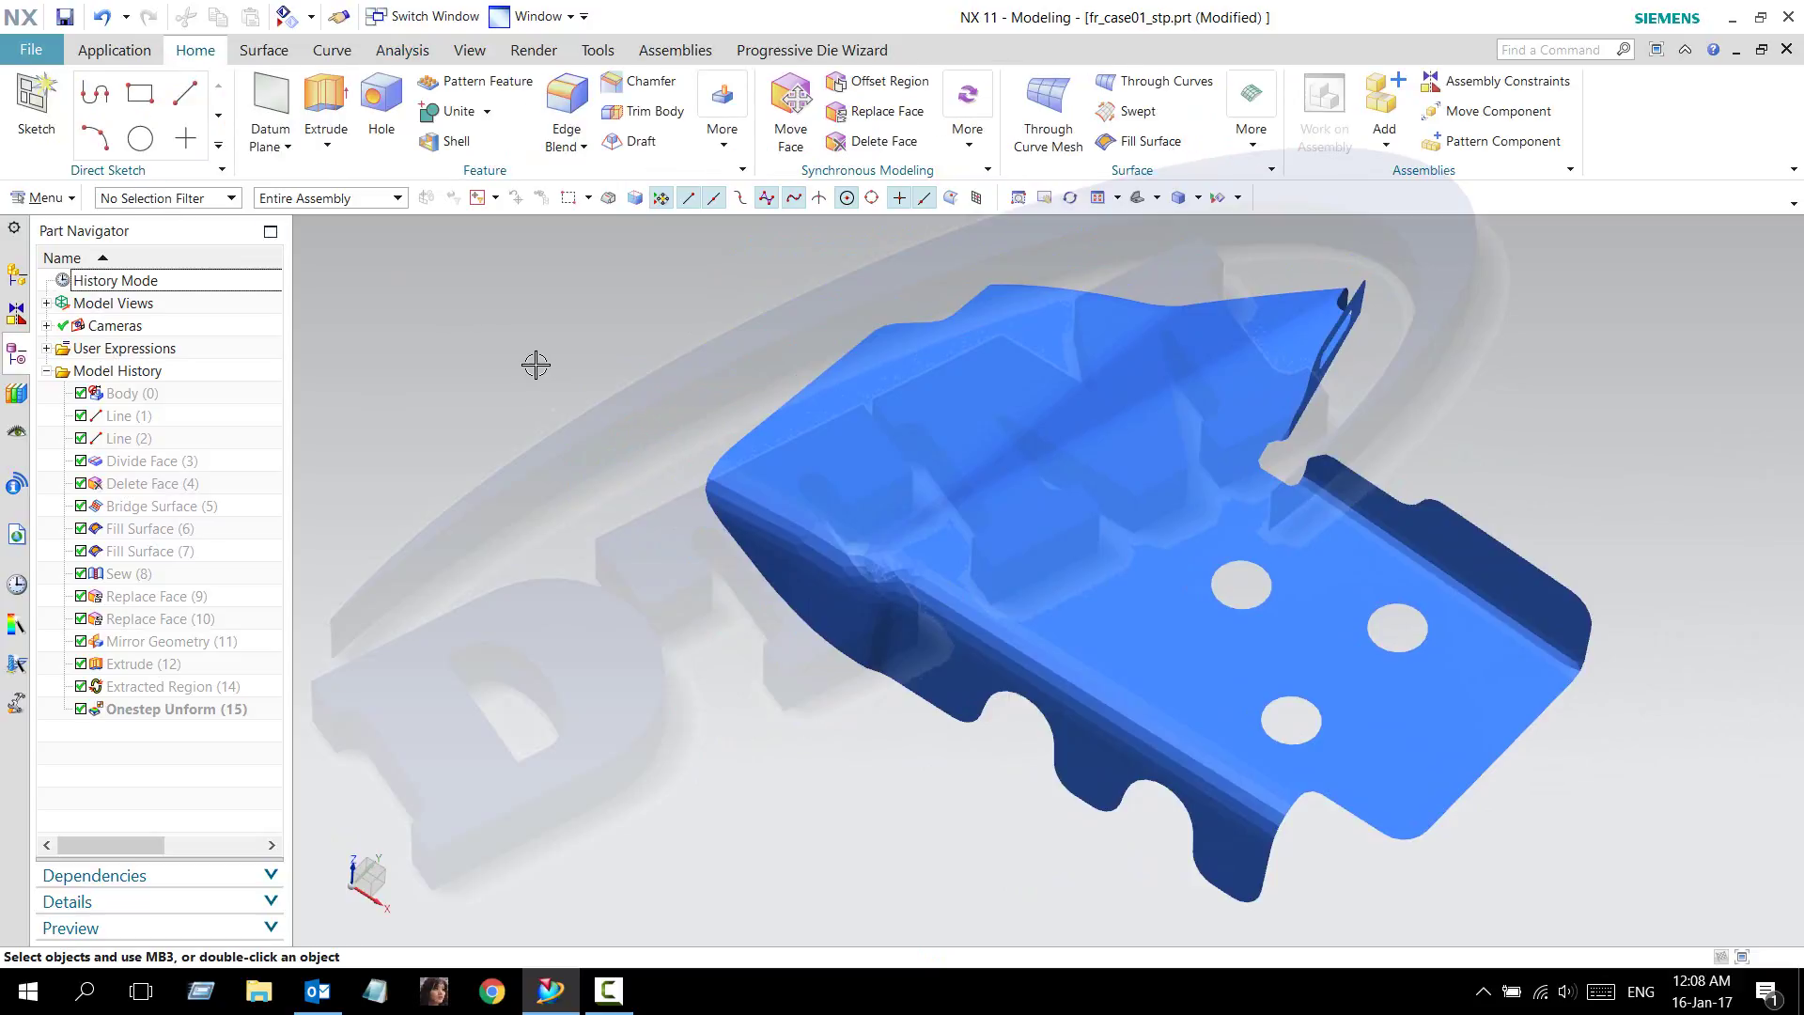
{"action": "left_click", "coordinate": [42, 198]}
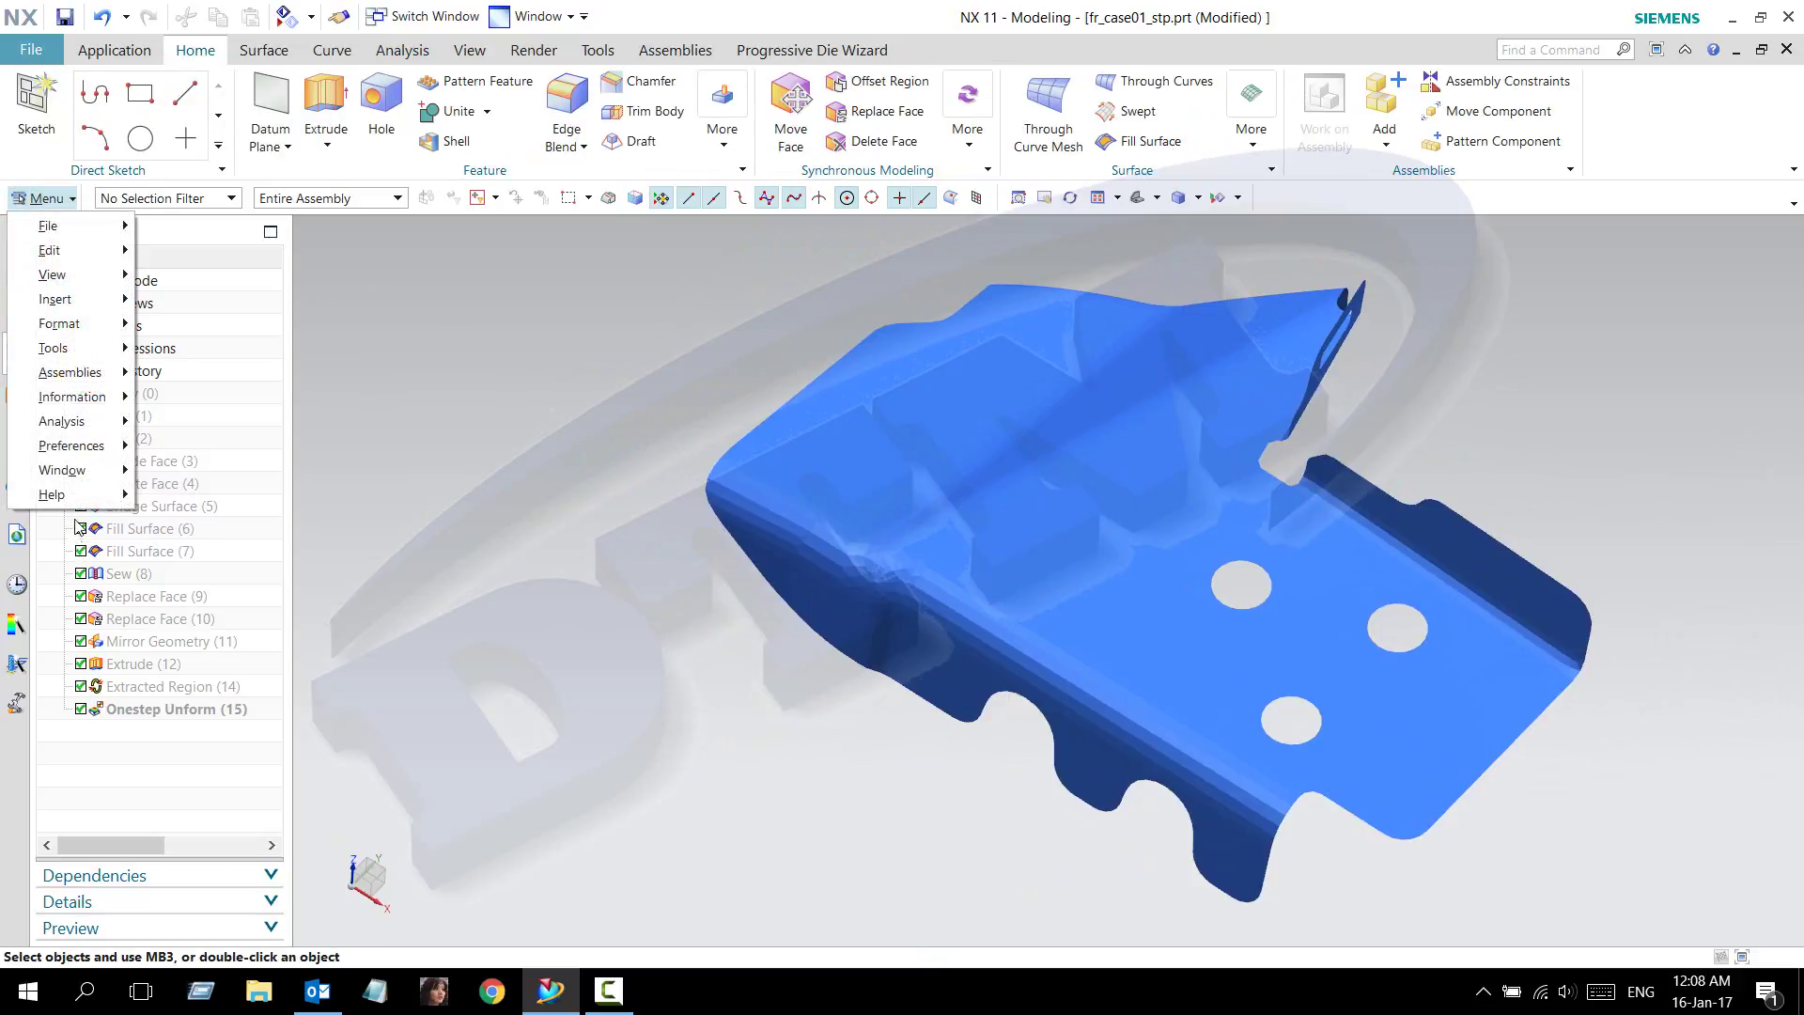
{"action": "mouse_move", "coordinate": [51, 250]}
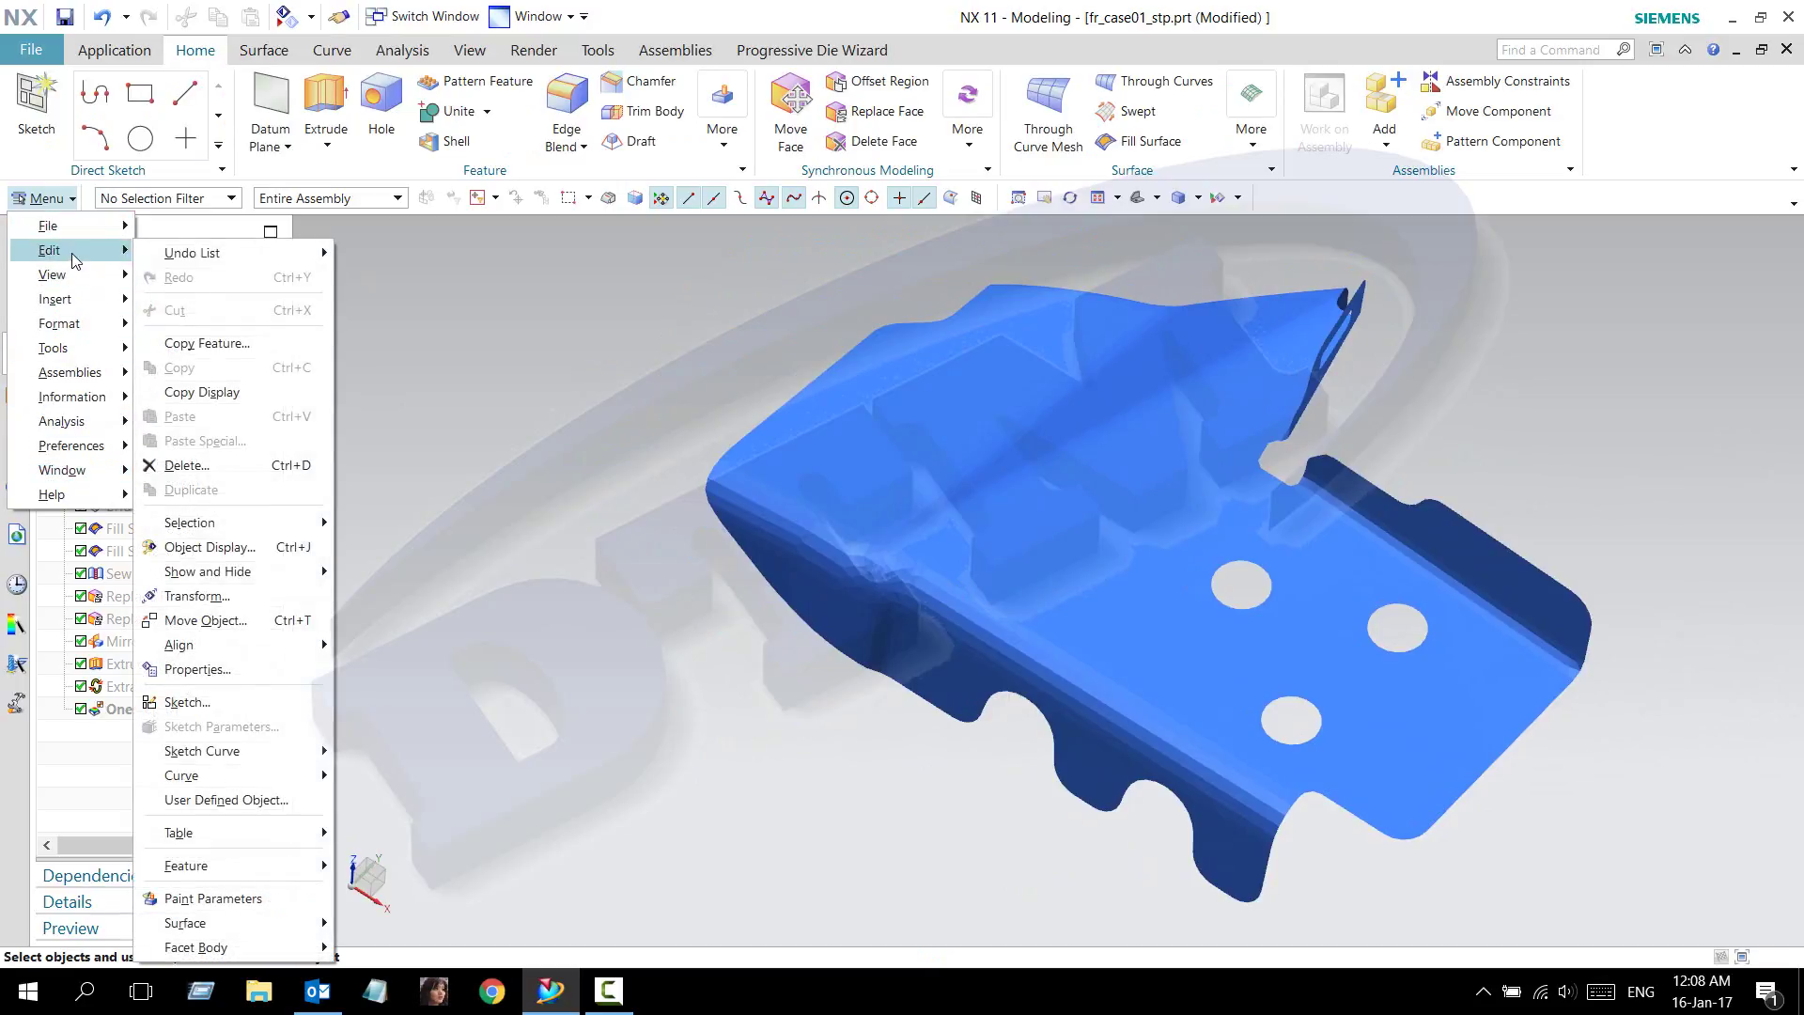
{"action": "mouse_move", "coordinate": [184, 923]}
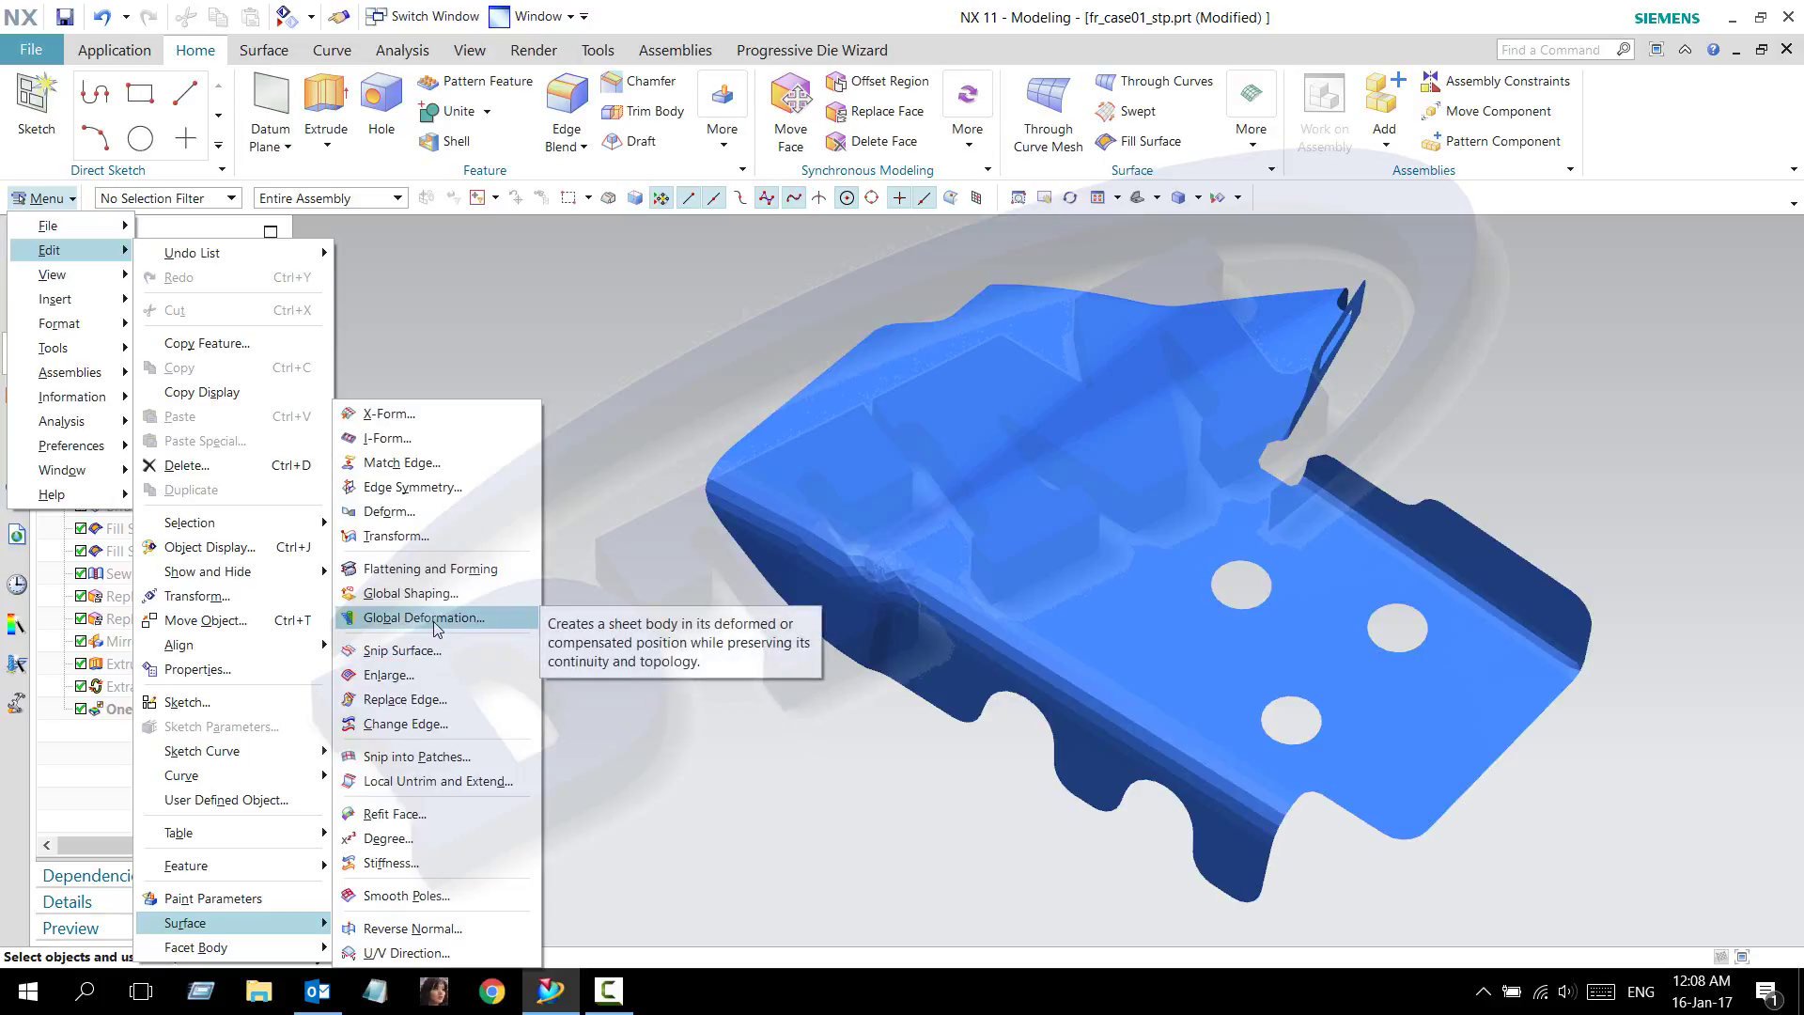
- Launch Global Deformation, keep Defined By as One-step Feature, and pick Onestep Unform (15)
{"action": "left_click", "coordinate": [460, 618]}
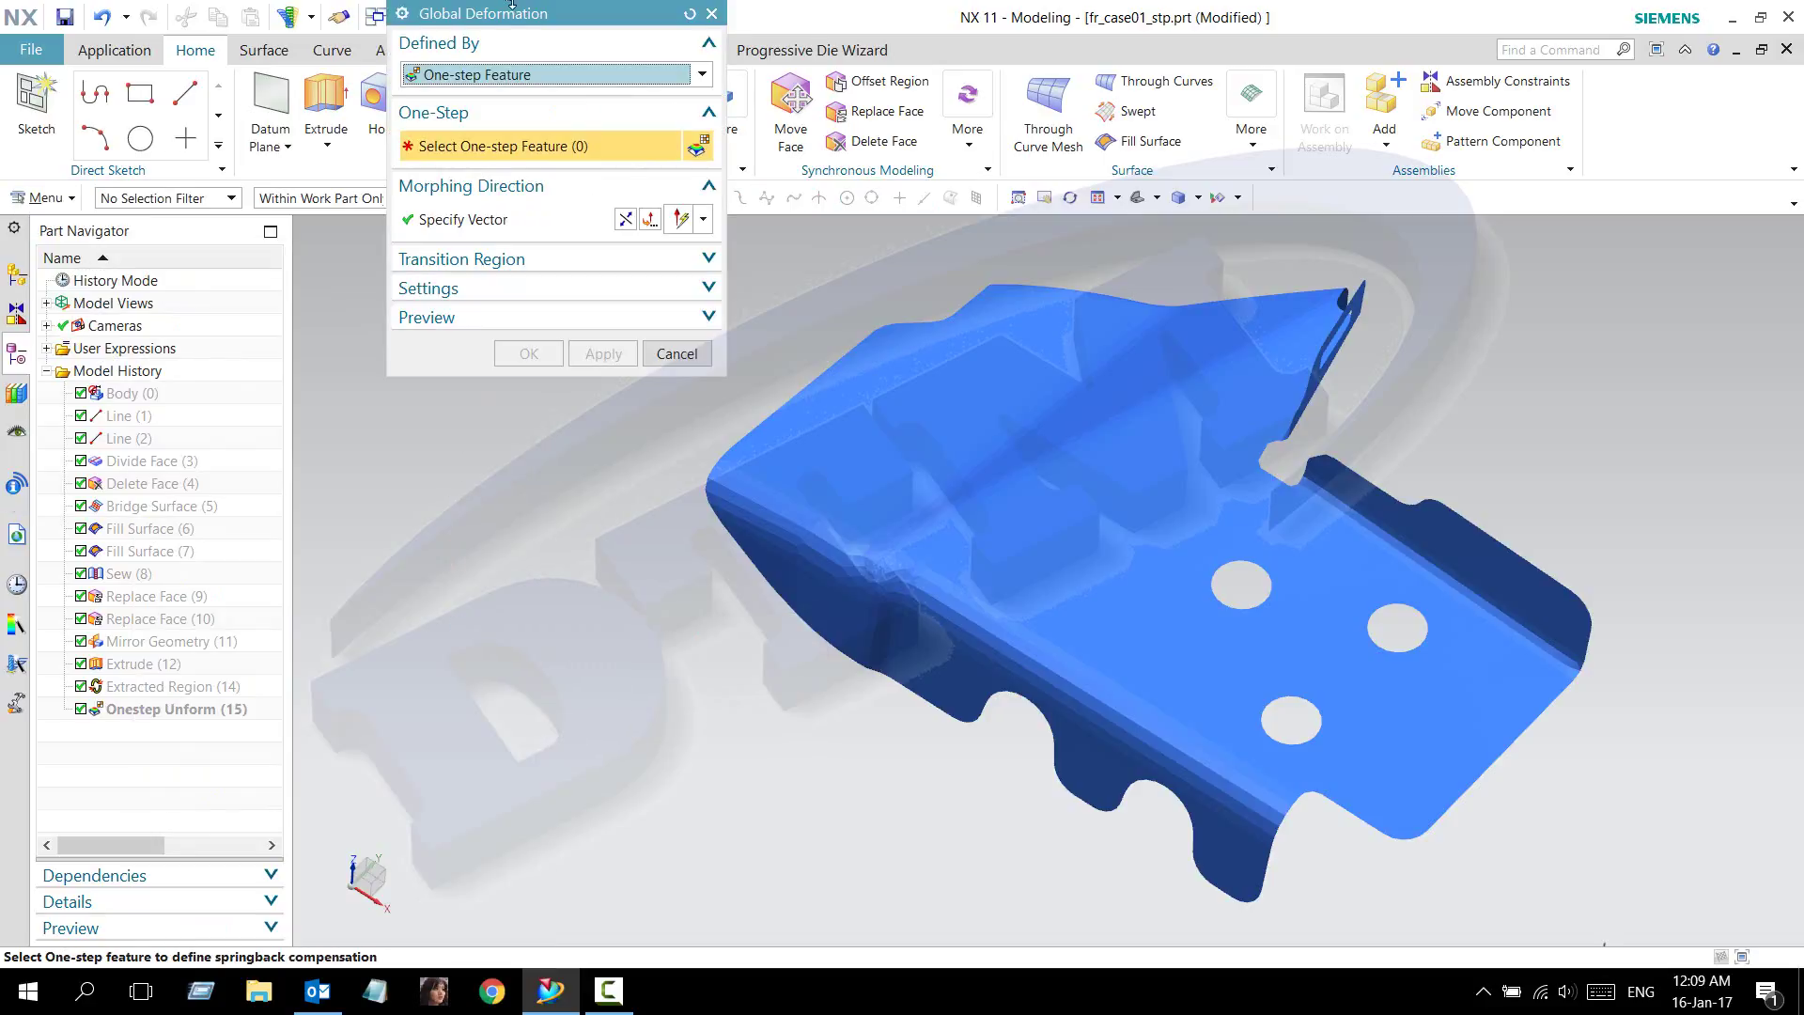
{"action": "mouse_move", "coordinate": [531, 19]}
{"action": "left_mouse_down"}
{"action": "mouse_move", "coordinate": [469, 289]}
{"action": "mouse_move", "coordinate": [465, 250]}
{"action": "left_mouse_up"}
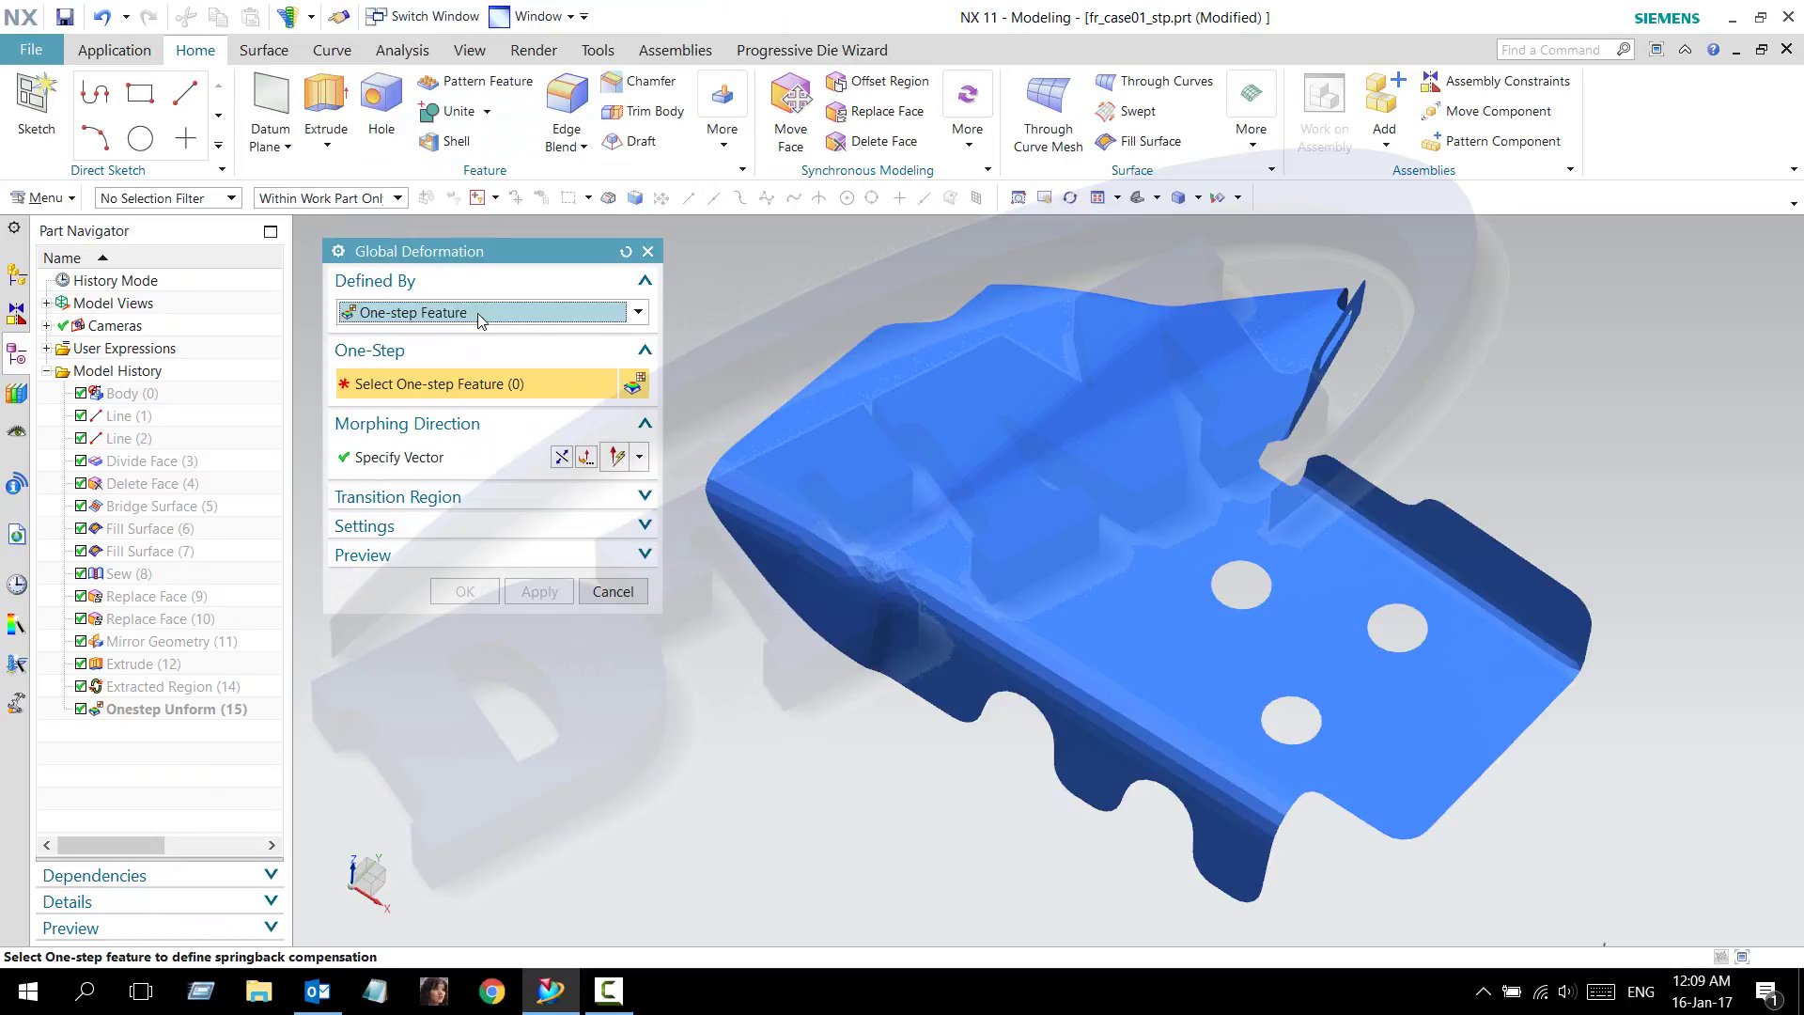
{"action": "middle_click_drag", "start_coordinate": [676, 647], "coordinate": [429, 379]}
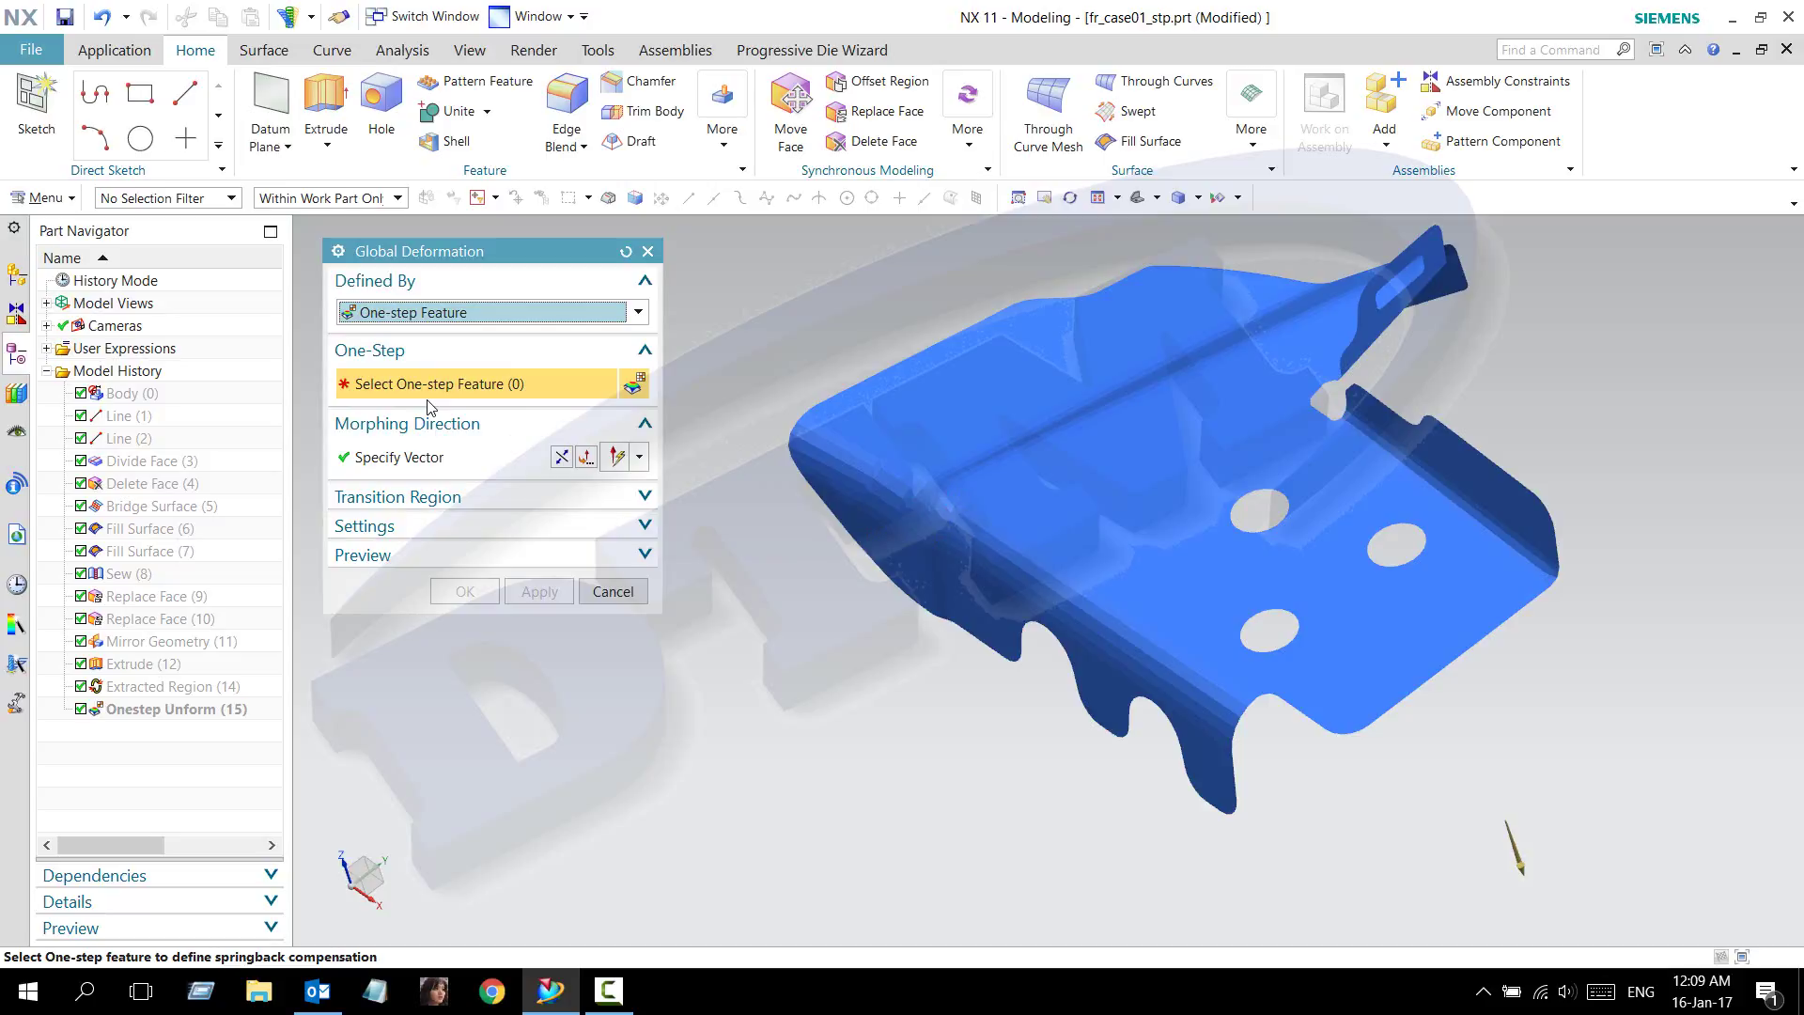
{"action": "left_click", "coordinate": [444, 318]}
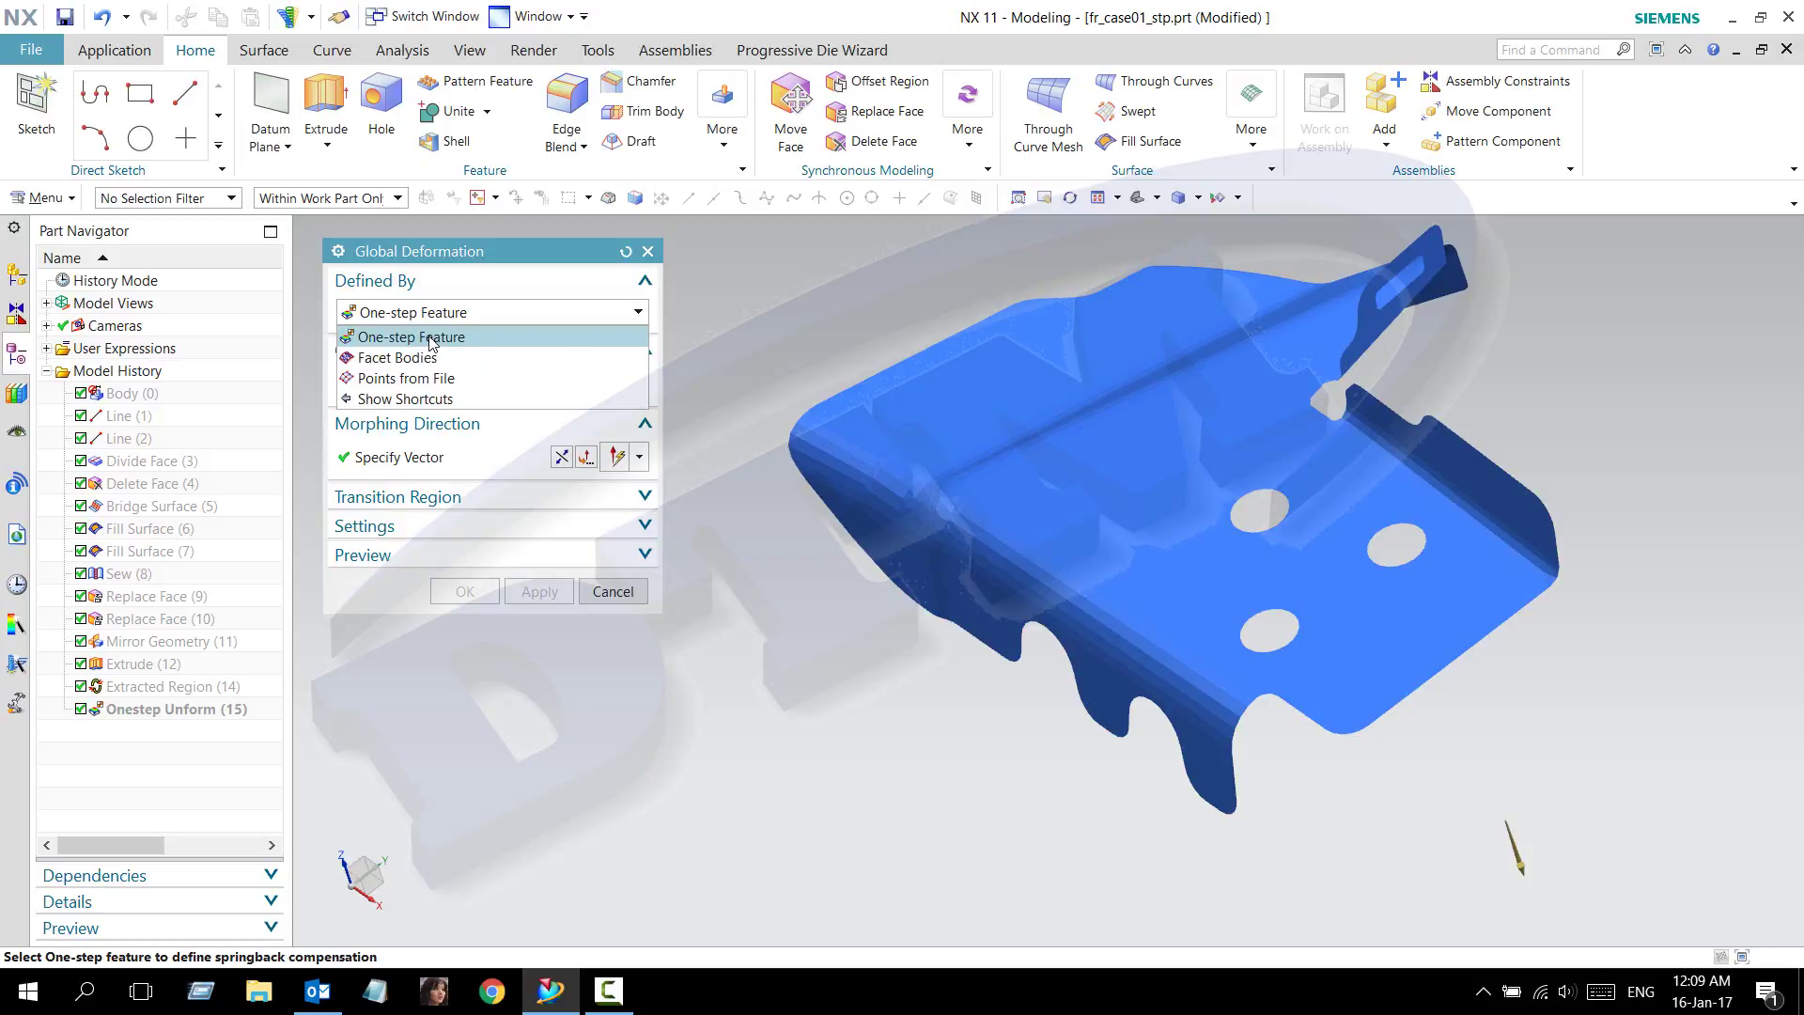
{"action": "left_click", "coordinate": [431, 339]}
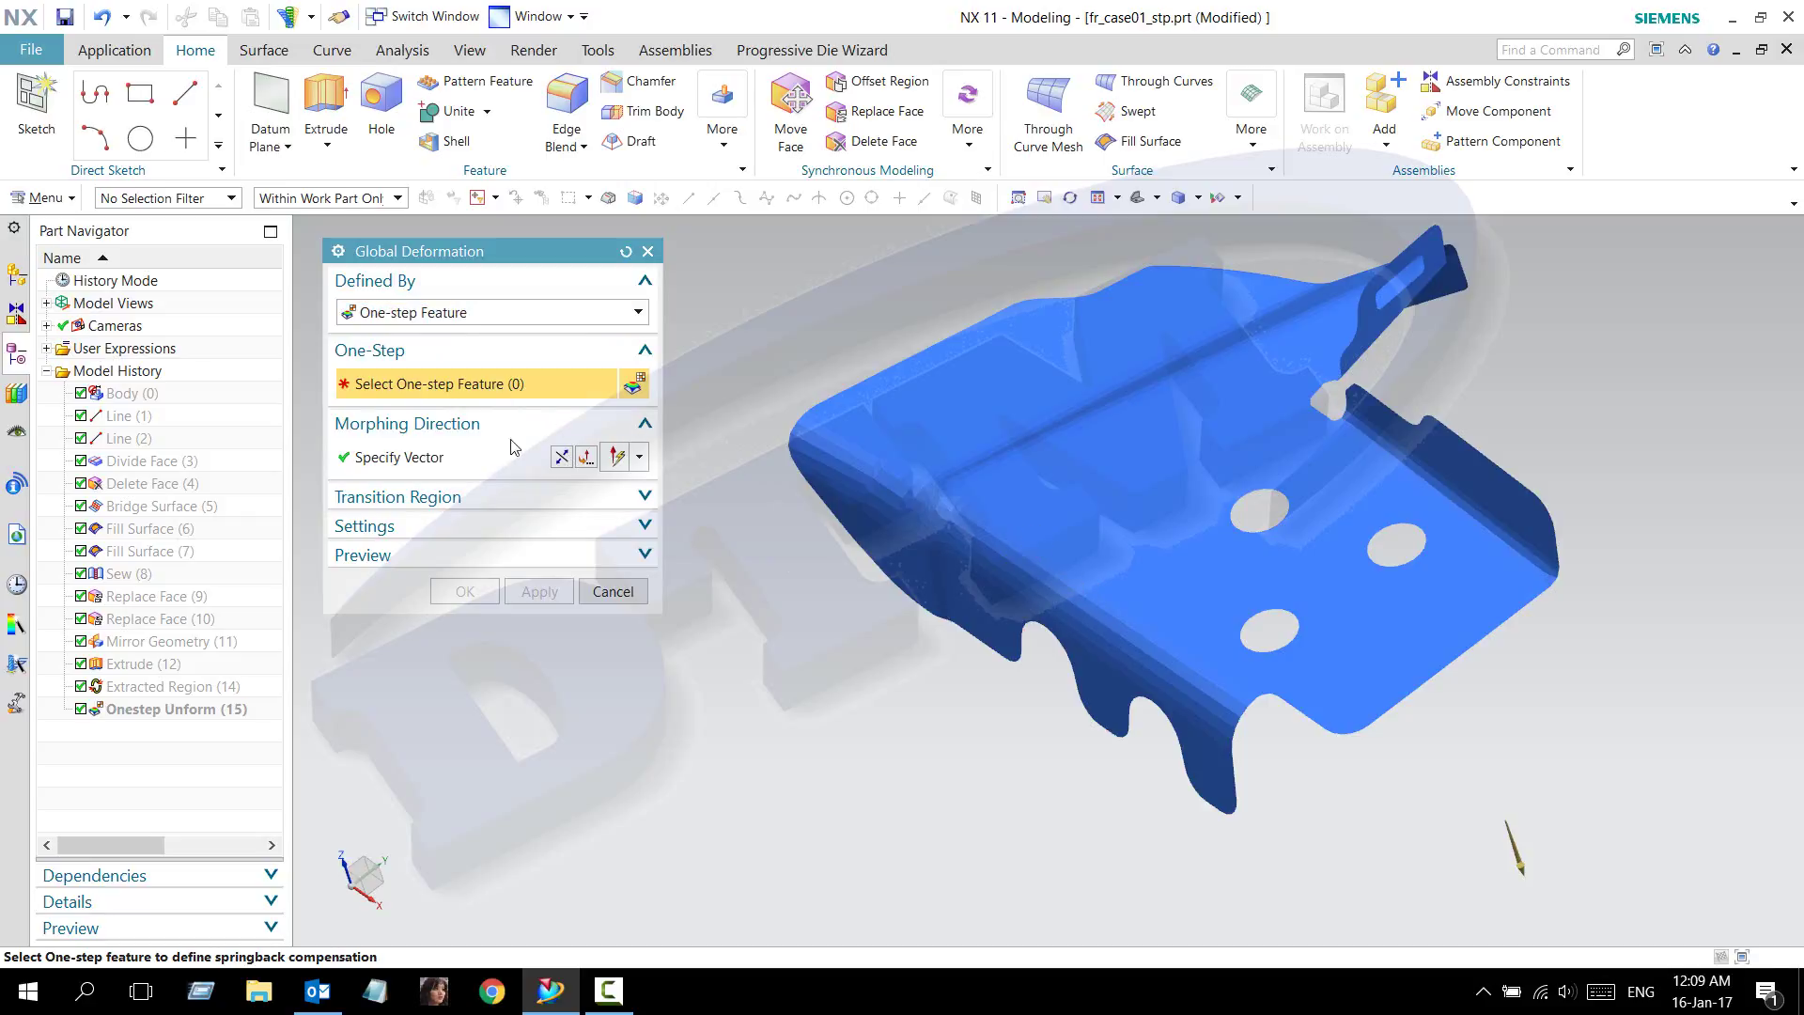
{"action": "left_click", "coordinate": [158, 709]}
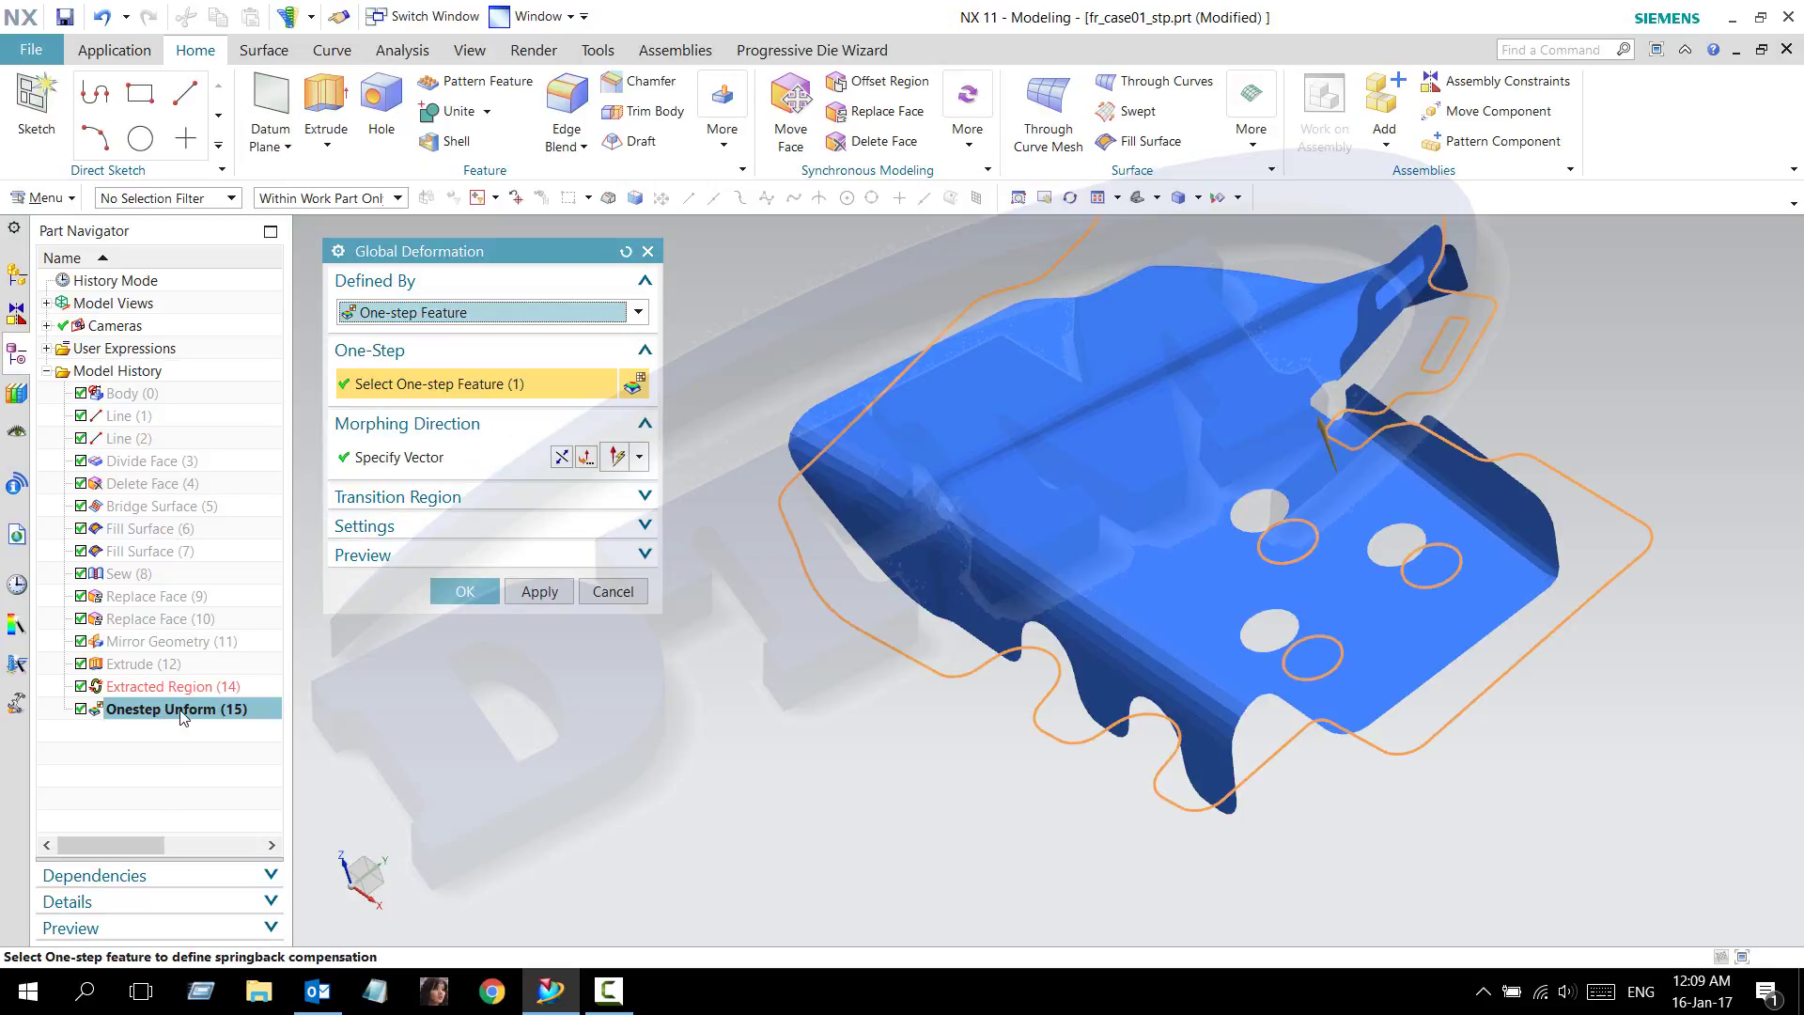
- Apply a Compensated result body with deformation factor 1.0, creating Global Deformation (16)
{"action": "left_click", "coordinate": [398, 464]}
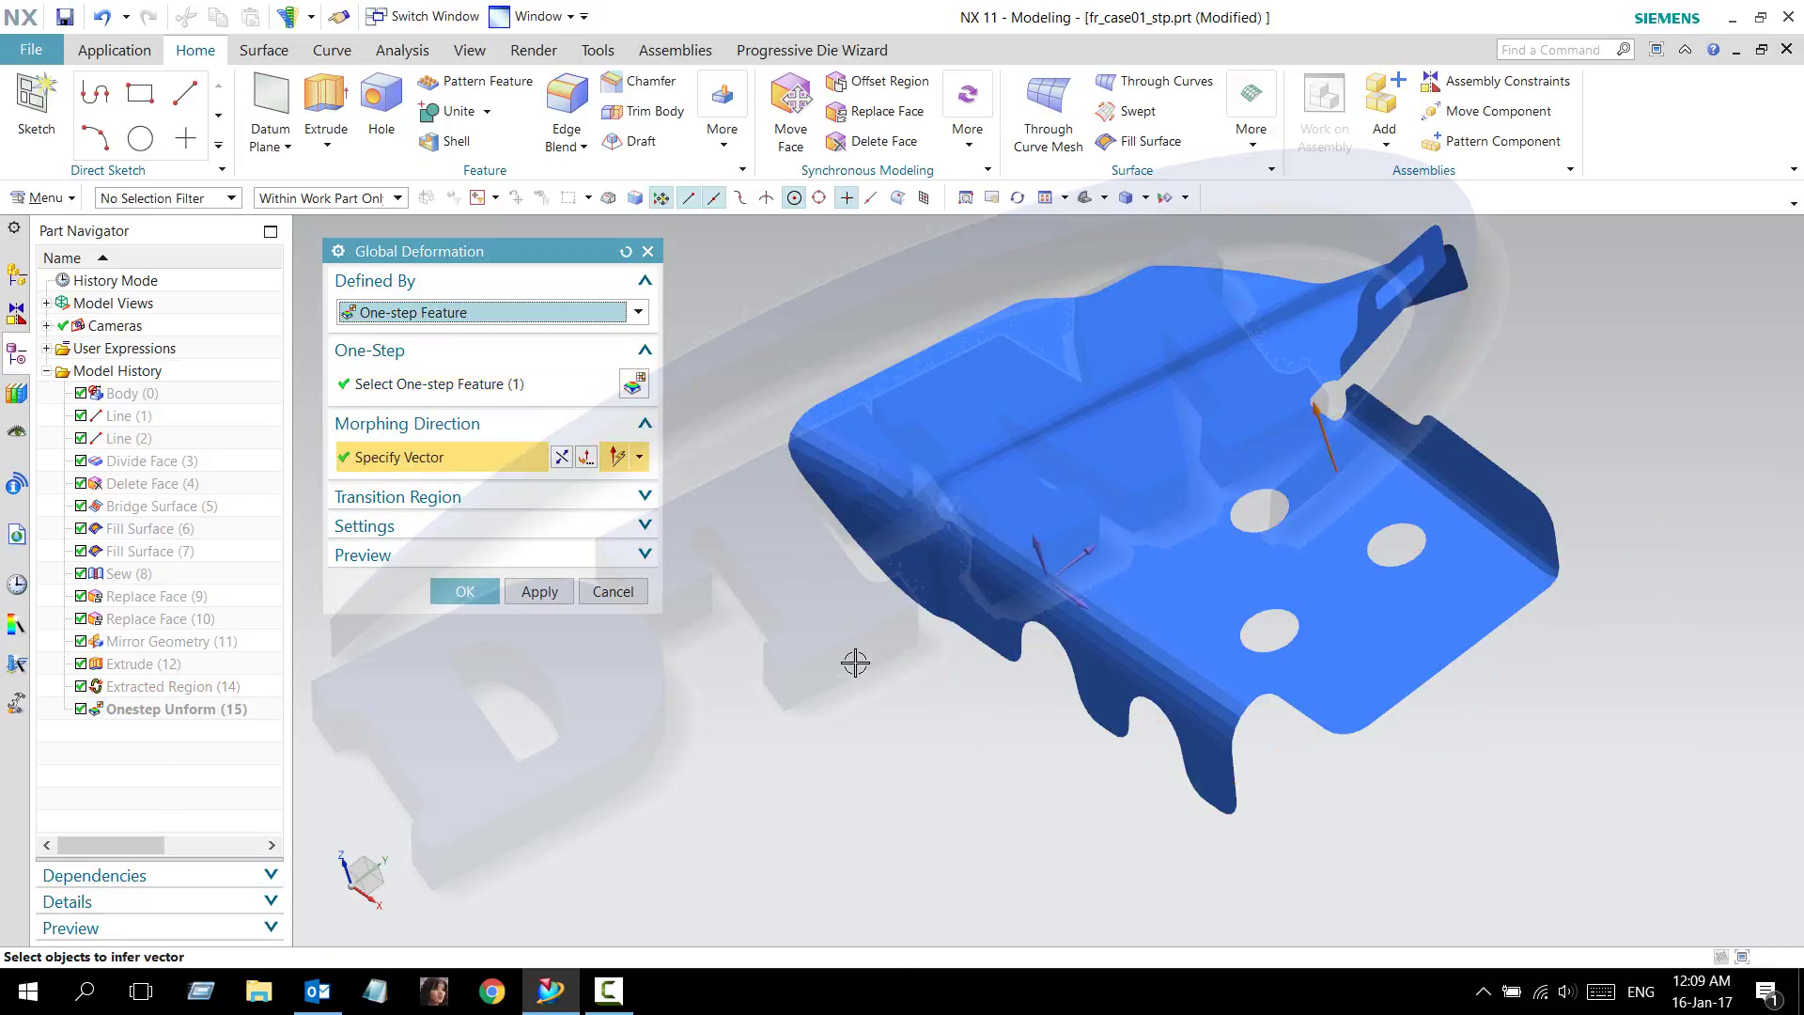
{"action": "mouse_move", "coordinate": [854, 656]}
{"action": "middle_mouse_down"}
{"action": "mouse_move", "coordinate": [857, 629]}
{"action": "mouse_move", "coordinate": [817, 632]}
{"action": "mouse_move", "coordinate": [918, 632]}
{"action": "mouse_move", "coordinate": [807, 614]}
{"action": "mouse_move", "coordinate": [842, 637]}
{"action": "middle_mouse_up"}
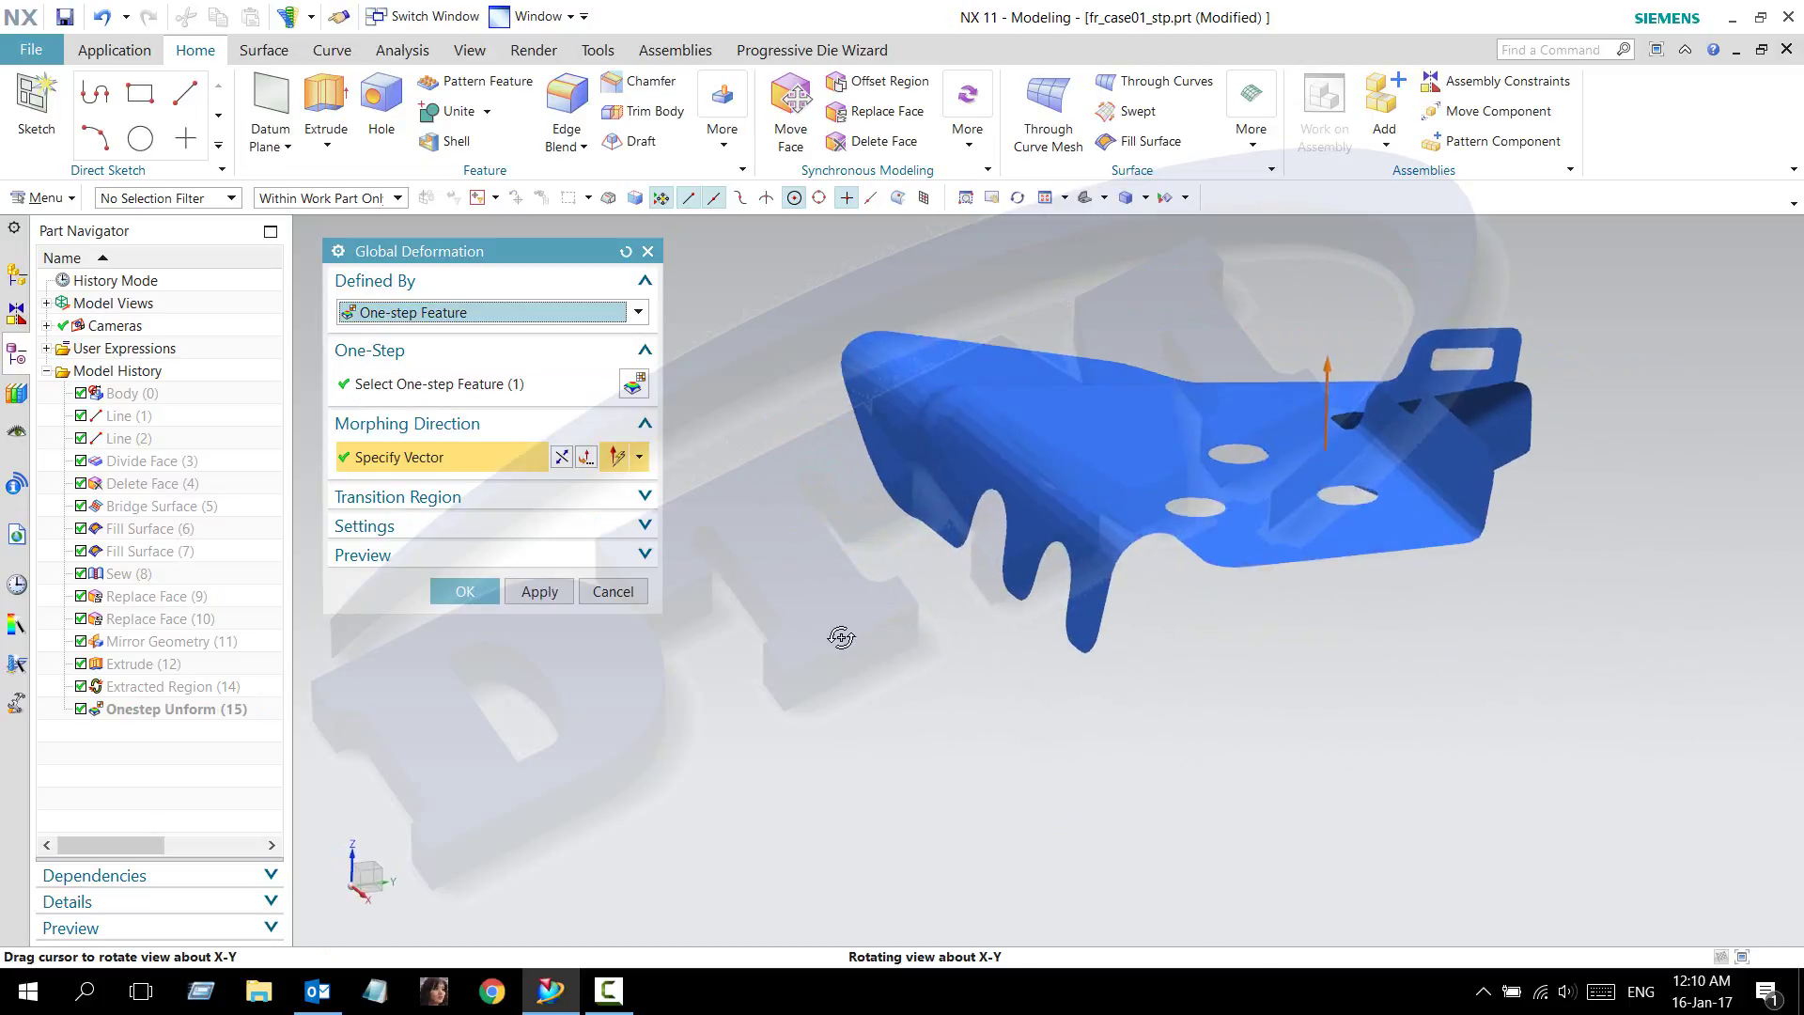
{"action": "left_click", "coordinate": [442, 495]}
{"action": "left_click", "coordinate": [416, 622]}
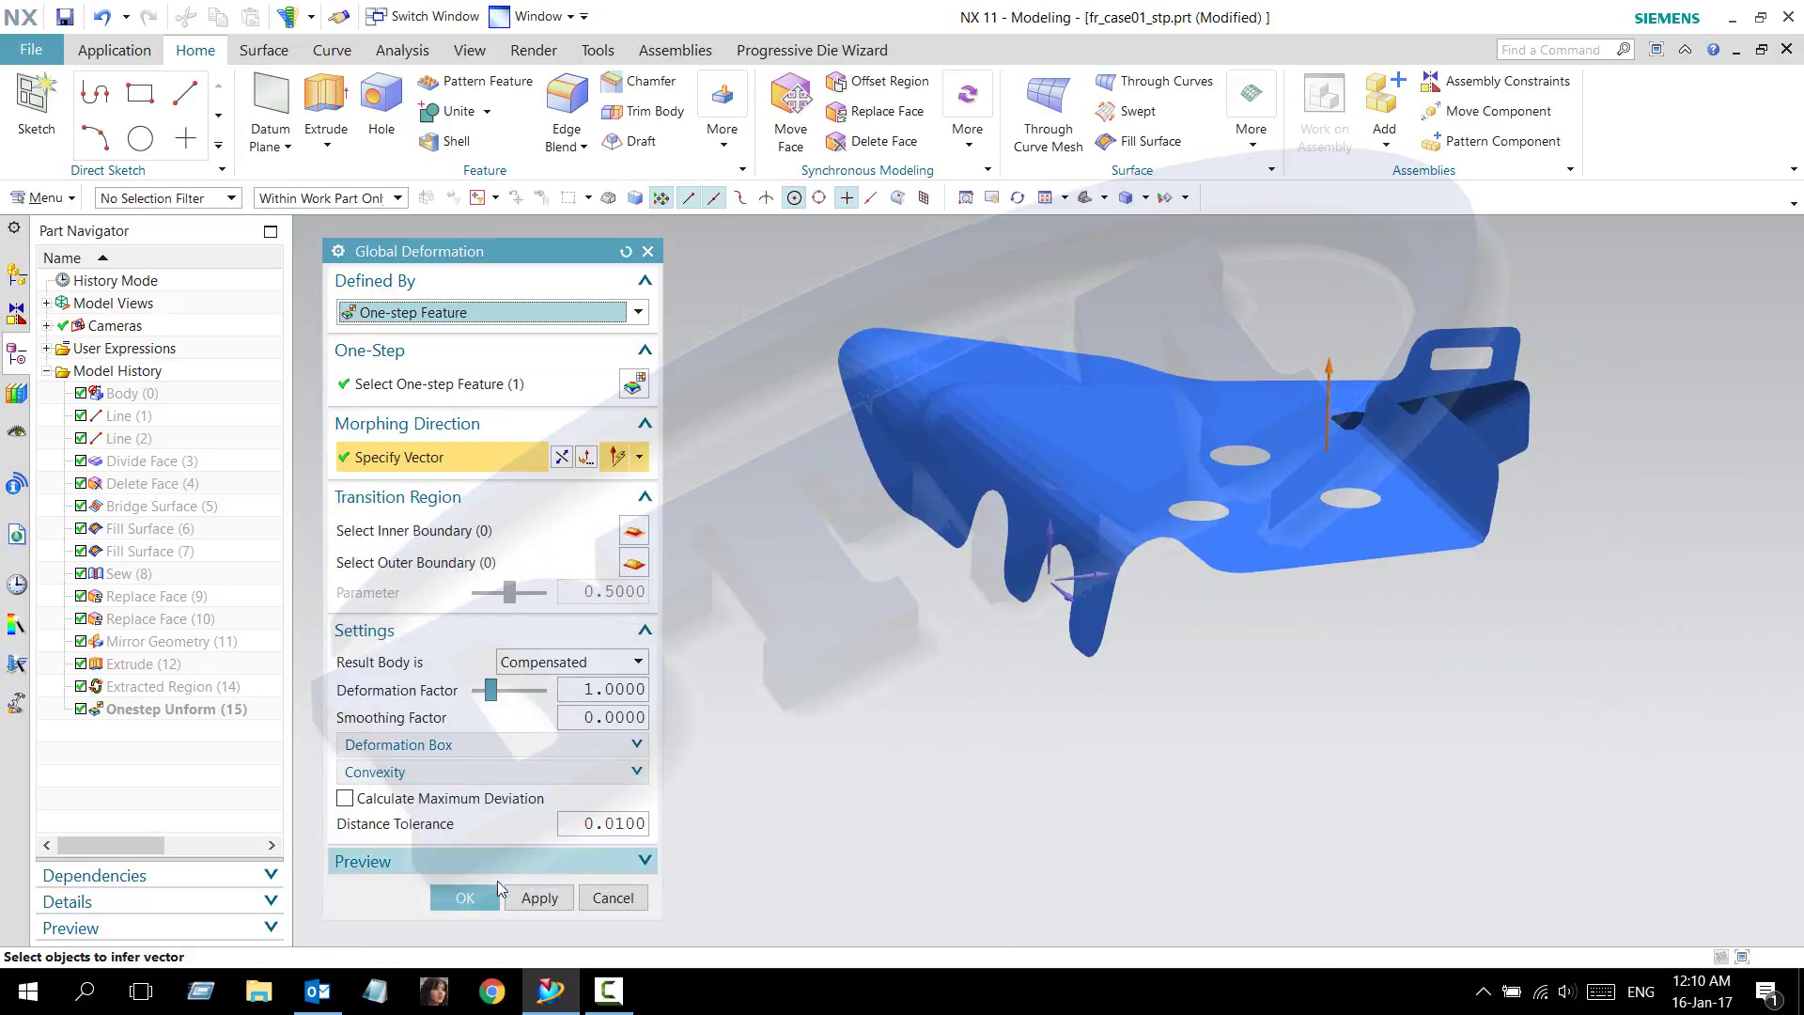
{"action": "left_click", "coordinate": [540, 897]}
{"action": "middle_click_drag", "start_coordinate": [1051, 693], "coordinate": [1023, 668]}
{"action": "scroll", "coordinate": [987, 660], "scroll_direction": "up", "scroll_amount": 3}
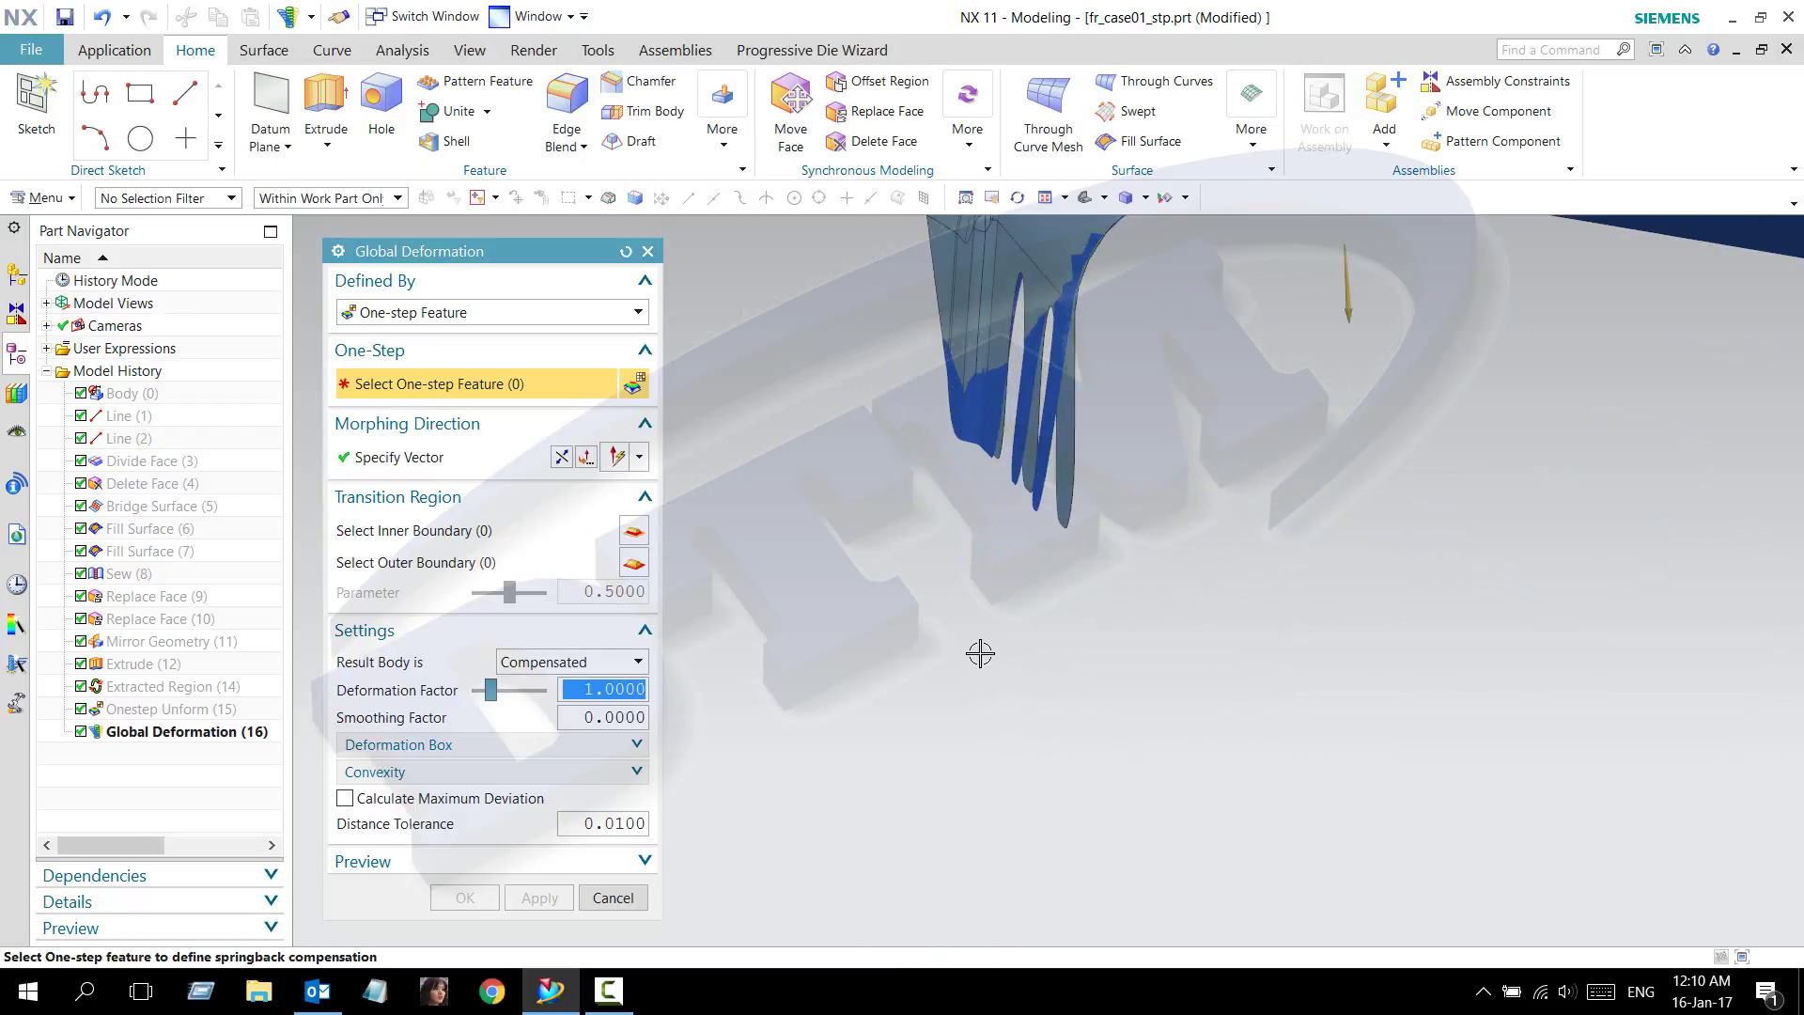
- Close the Global Deformation command and view the bracket from the side
{"action": "left_click", "coordinate": [613, 897]}
{"action": "scroll", "coordinate": [870, 637], "scroll_direction": "down", "scroll_amount": 3}
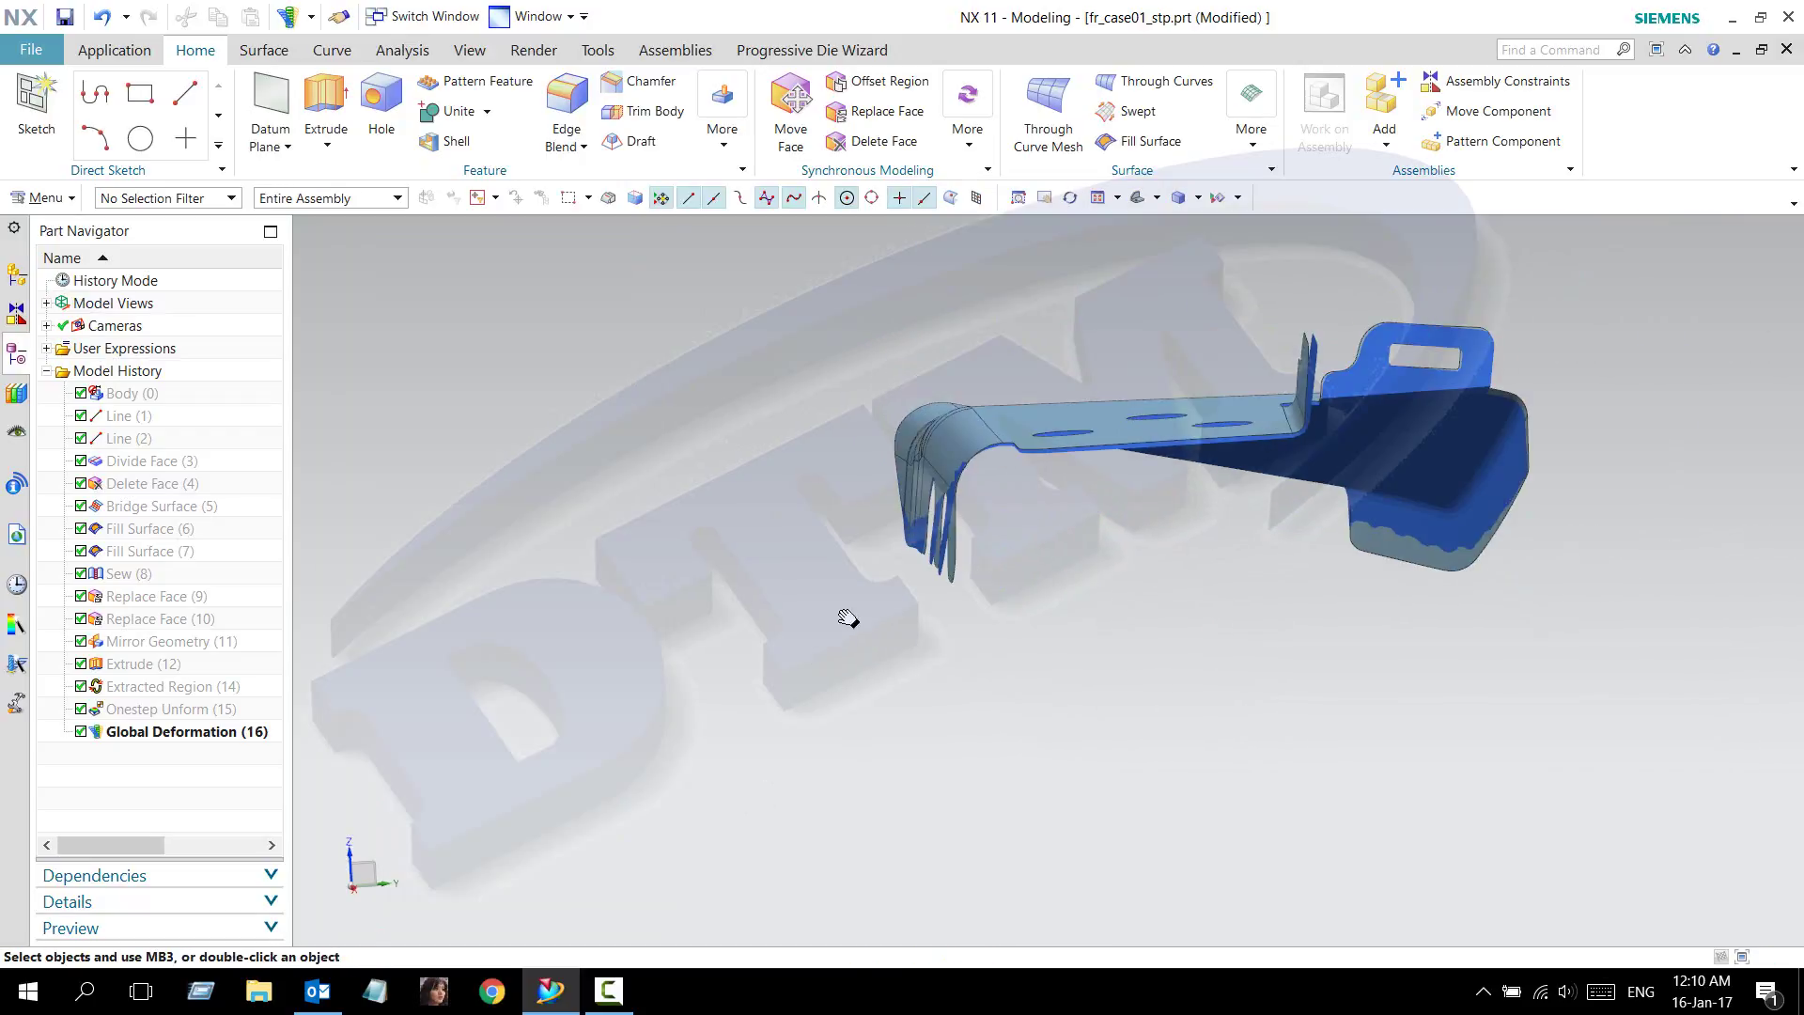
{"action": "middle_click_drag", "start_coordinate": [846, 617], "coordinate": [777, 632]}
{"action": "scroll", "coordinate": [779, 632], "scroll_direction": "up", "scroll_amount": 3}
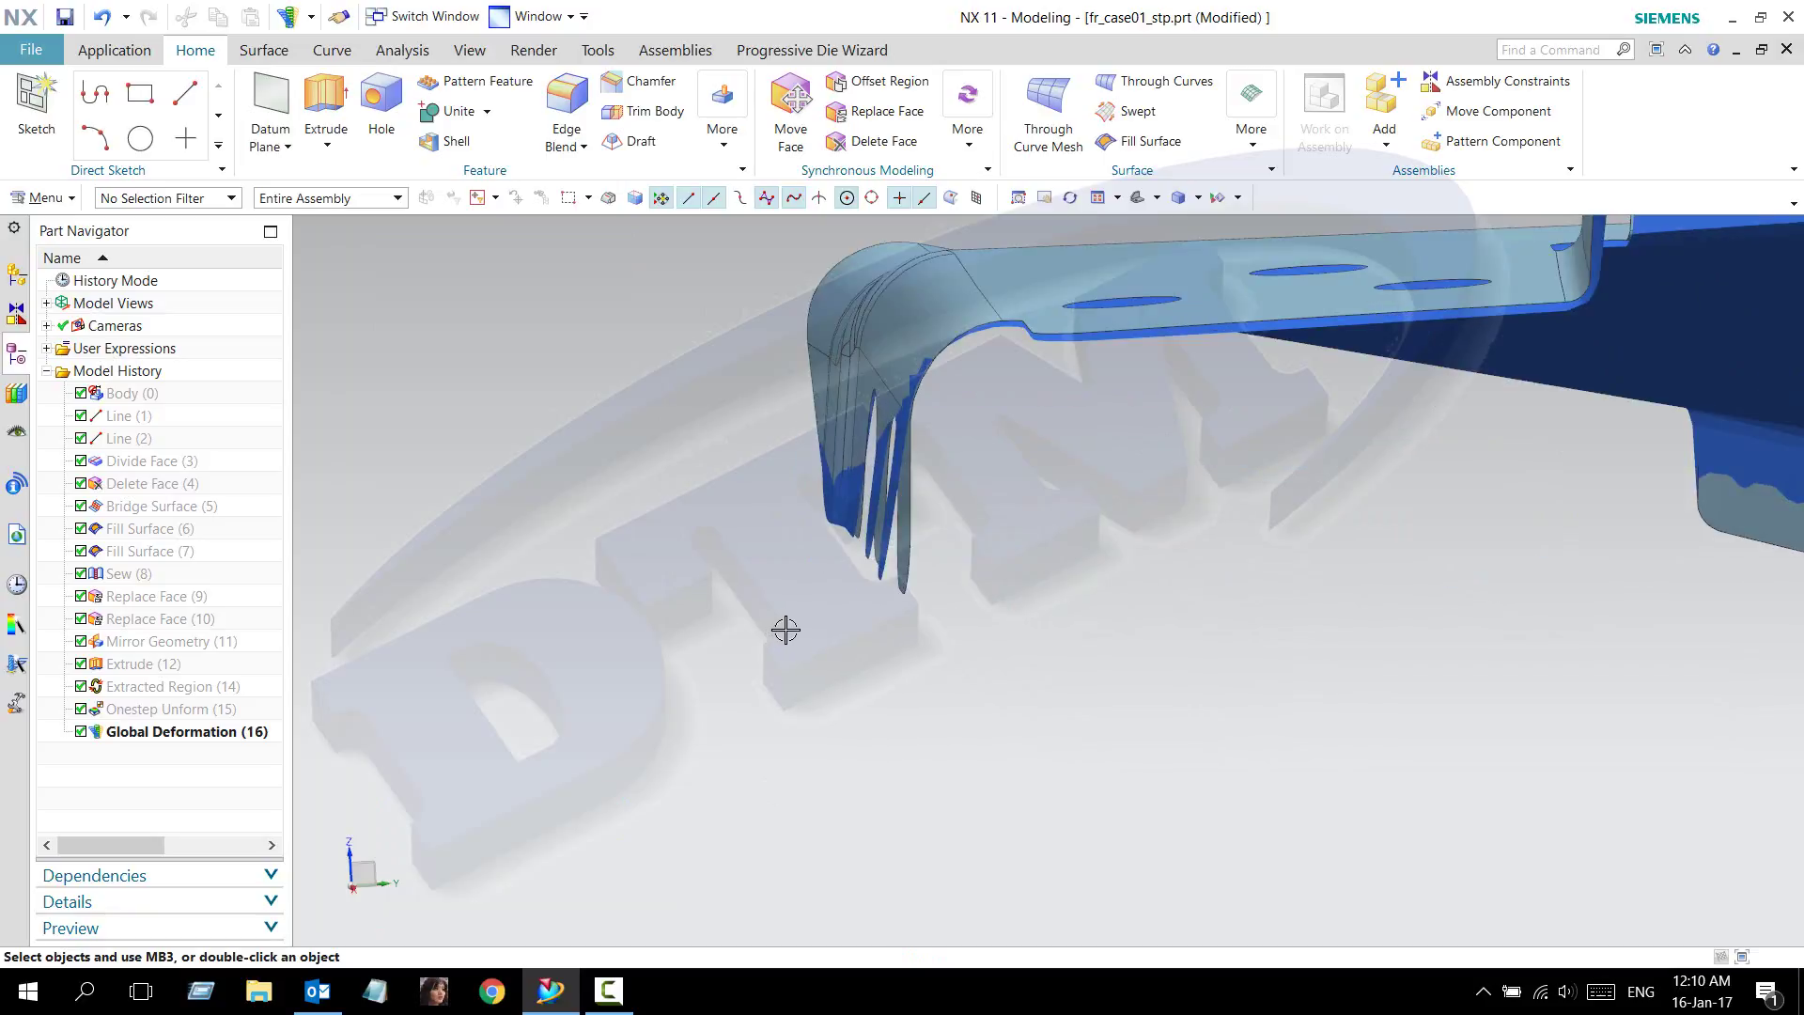
- Hide the original solid body with Ctrl+B, leaving only the overlapping sheet bodies visible
{"action": "key", "text": "ctrl+b"}
{"action": "mouse_move", "coordinate": [785, 630]}
{"action": "middle_mouse_down"}
{"action": "mouse_move", "coordinate": [982, 515]}
{"action": "mouse_move", "coordinate": [1019, 520]}
{"action": "middle_mouse_up"}
{"action": "scroll", "coordinate": [1020, 519], "scroll_direction": "up", "scroll_amount": 5}
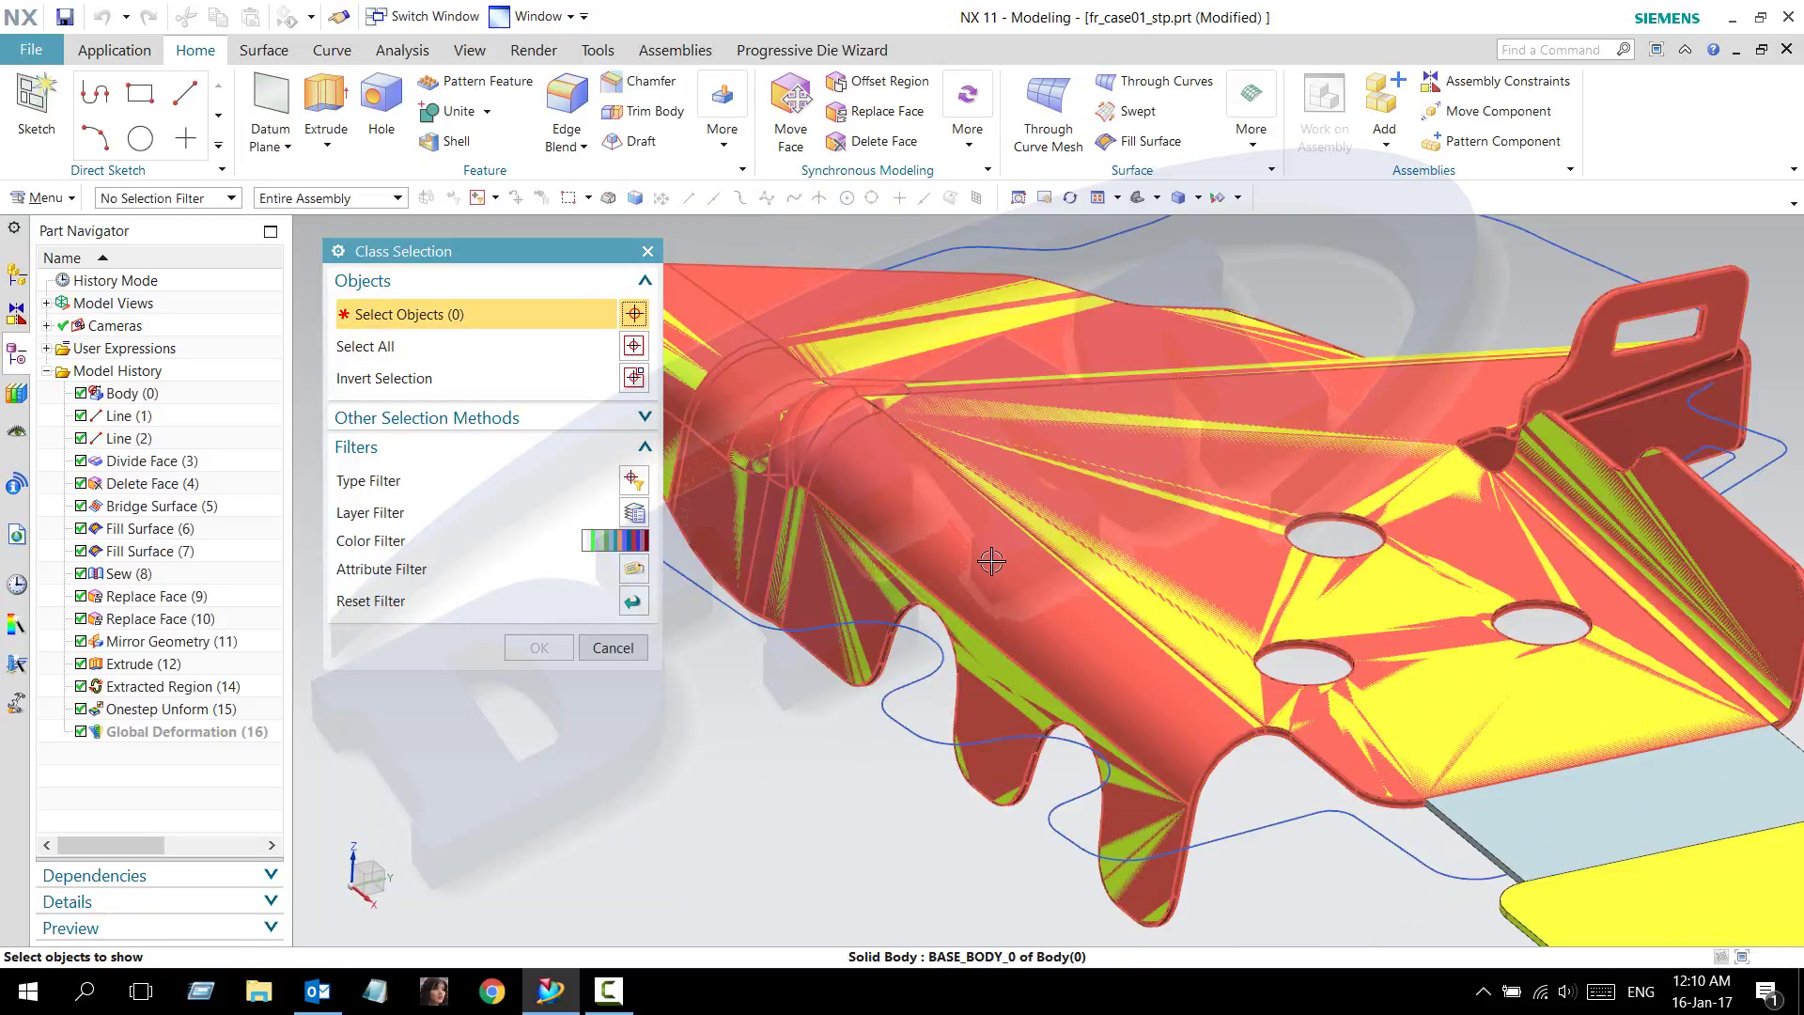
{"action": "left_click", "coordinate": [1017, 769]}
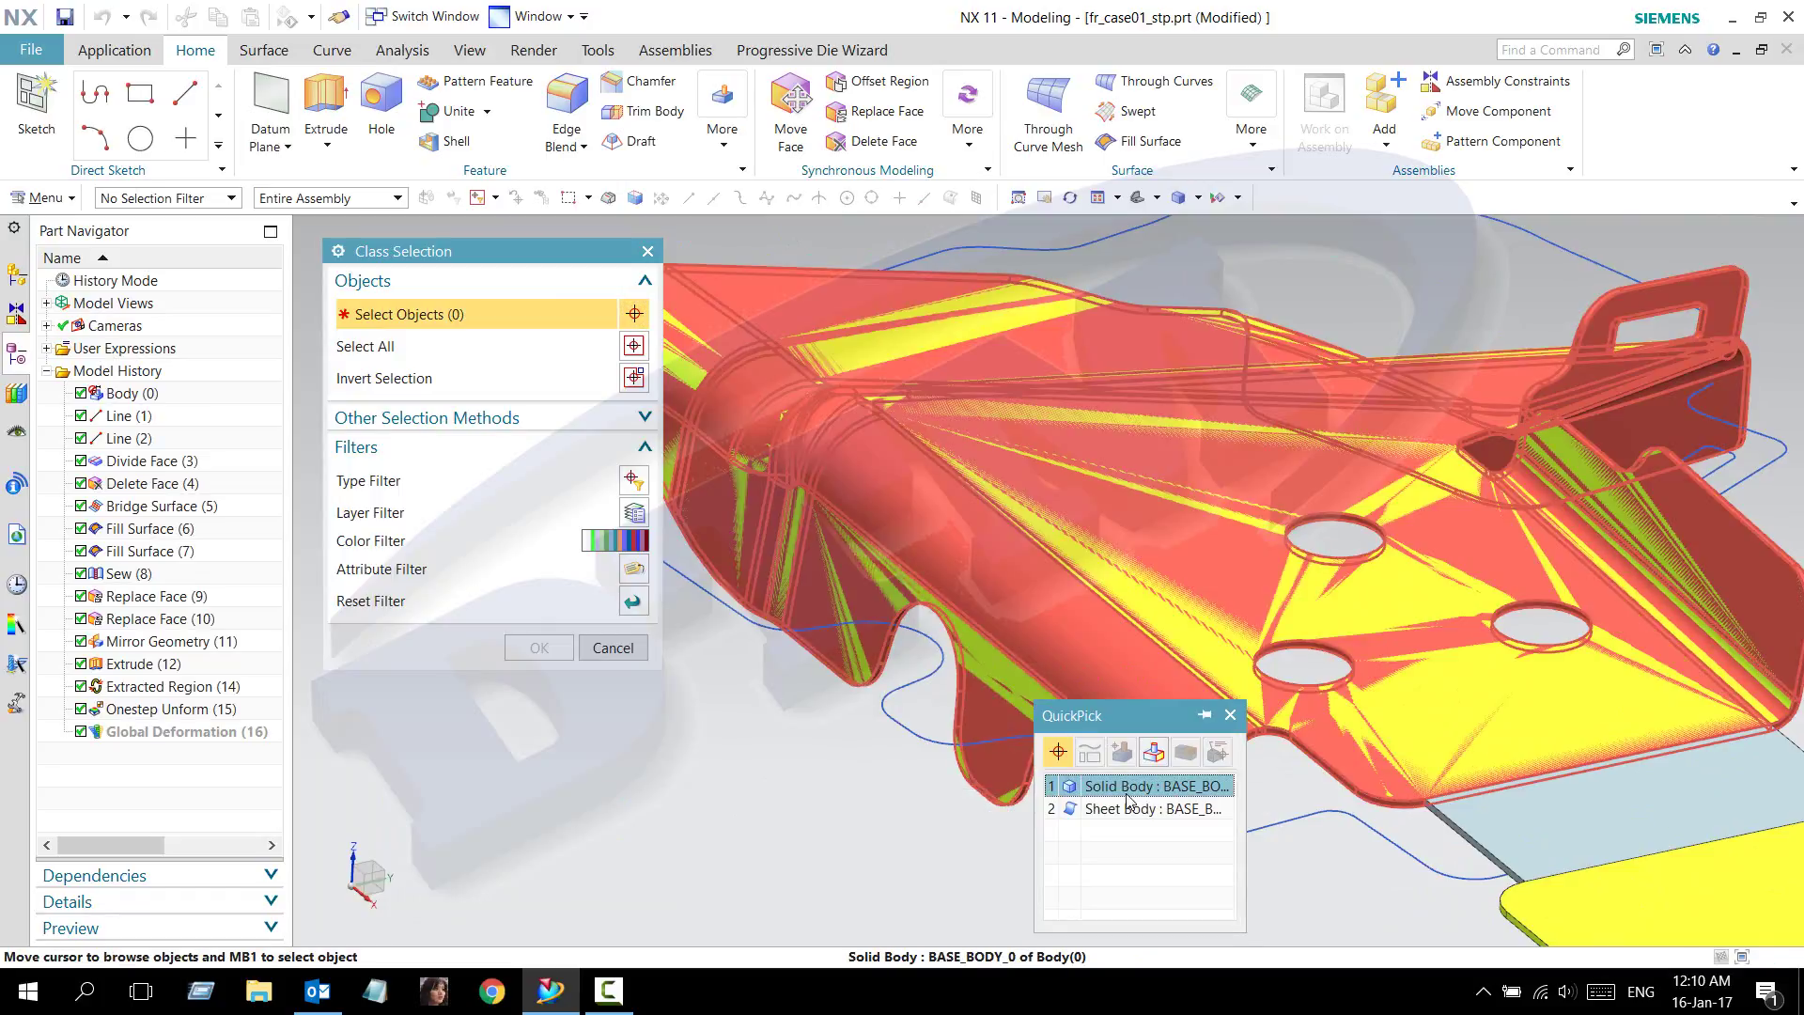
{"action": "left_click", "coordinate": [1128, 792]}
{"action": "middle_click", "coordinate": [1088, 676]}
{"action": "mouse_move", "coordinate": [1034, 714]}
{"action": "middle_mouse_down"}
{"action": "mouse_move", "coordinate": [834, 771]}
{"action": "mouse_move", "coordinate": [790, 528]}
{"action": "middle_mouse_up"}
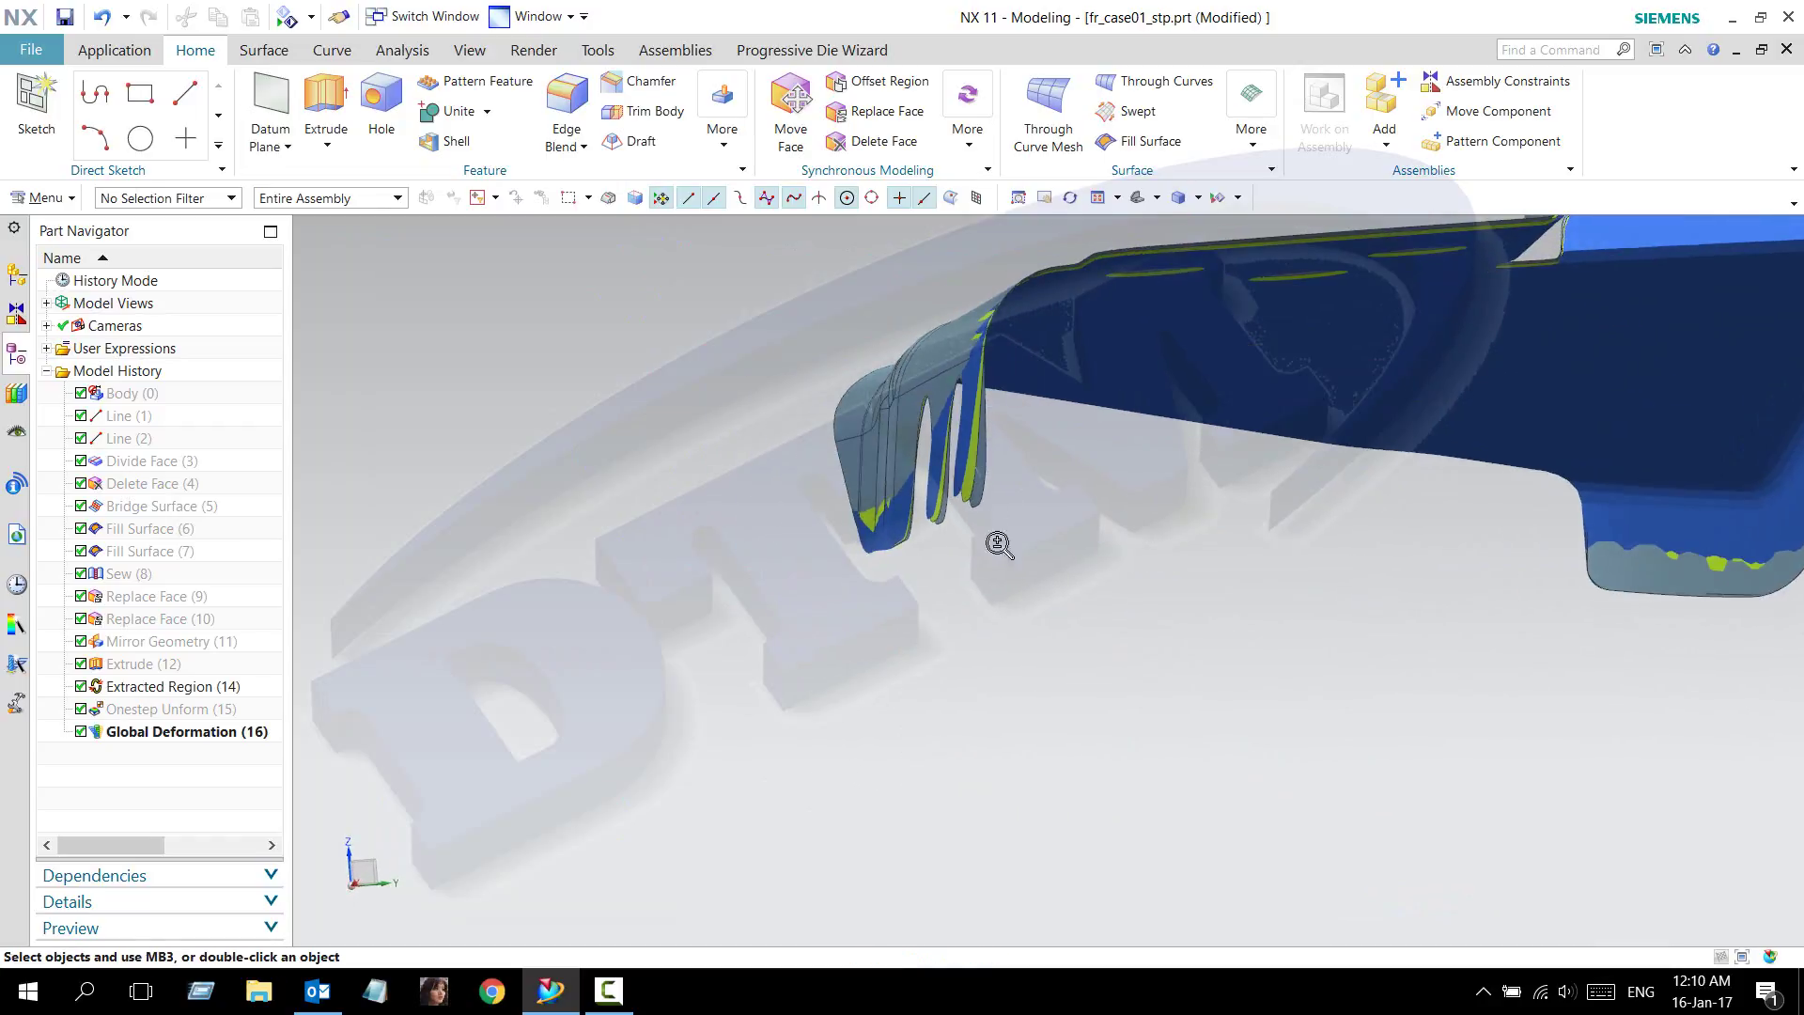
{"action": "middle_click_drag", "start_coordinate": [999, 545], "coordinate": [983, 661]}
{"action": "scroll", "coordinate": [854, 669], "scroll_direction": "up", "scroll_amount": 2}
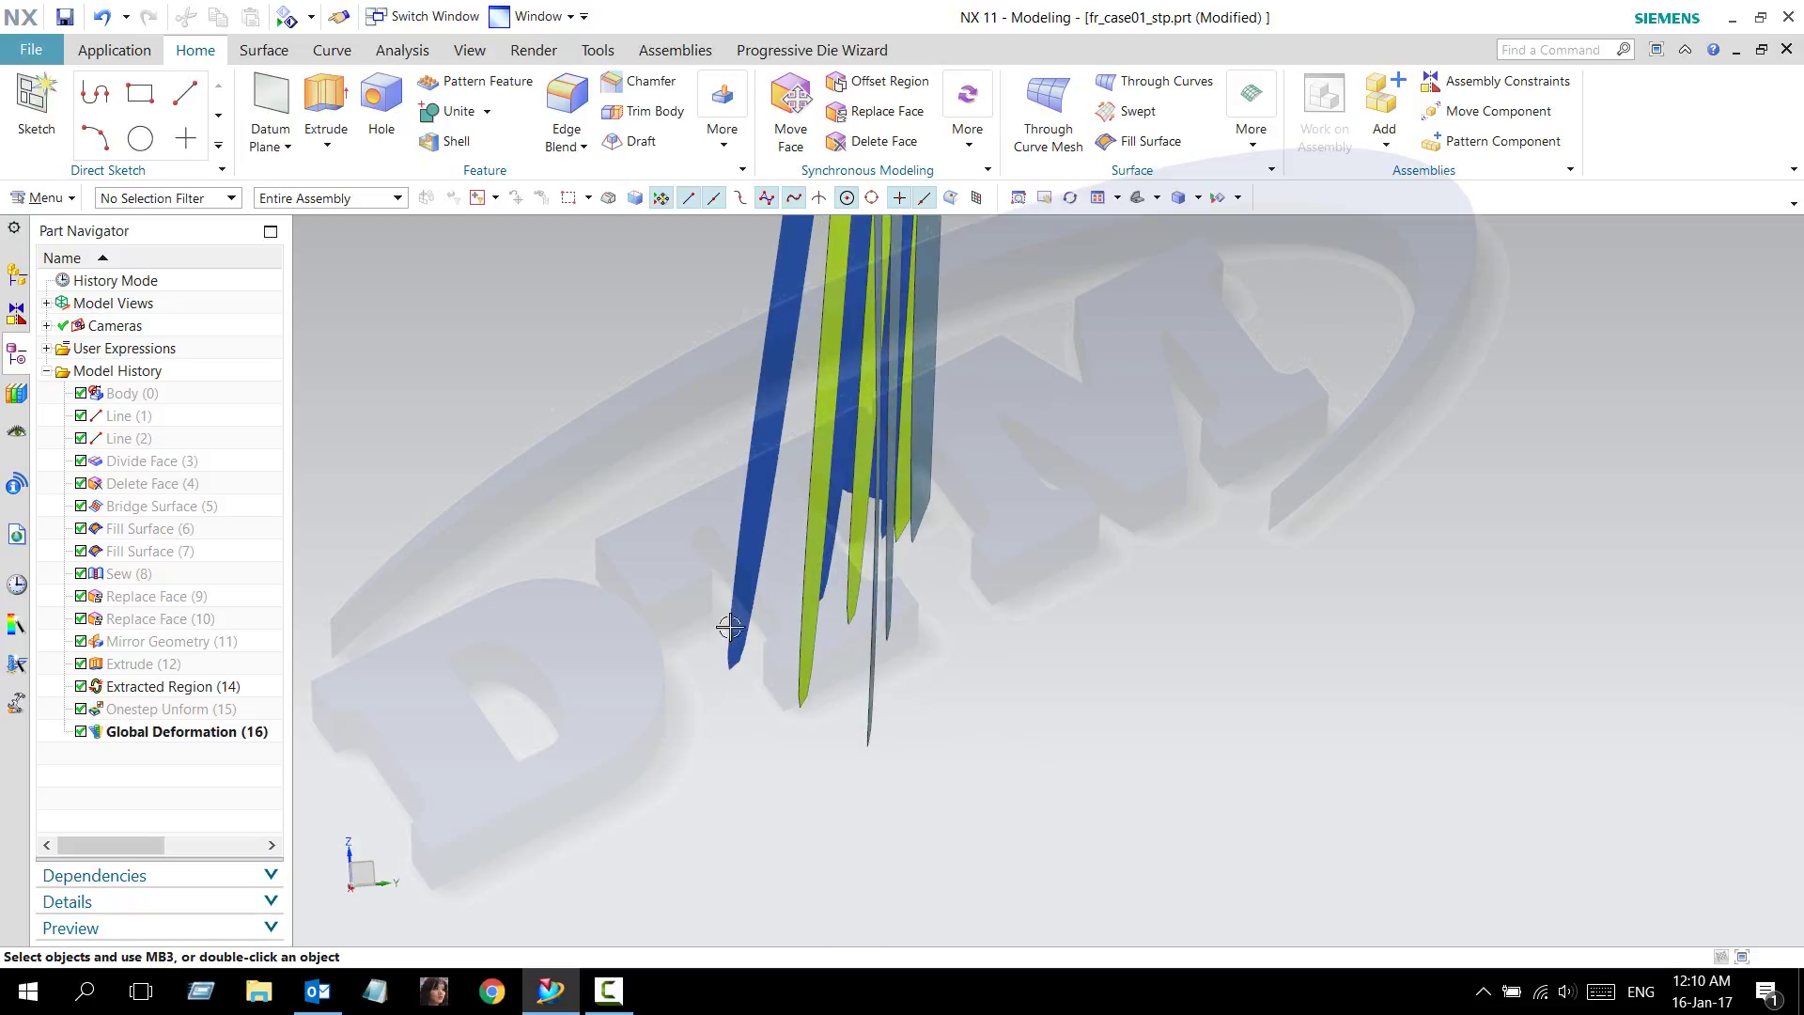
{"action": "scroll", "coordinate": [730, 627], "scroll_direction": "up", "scroll_amount": 1}
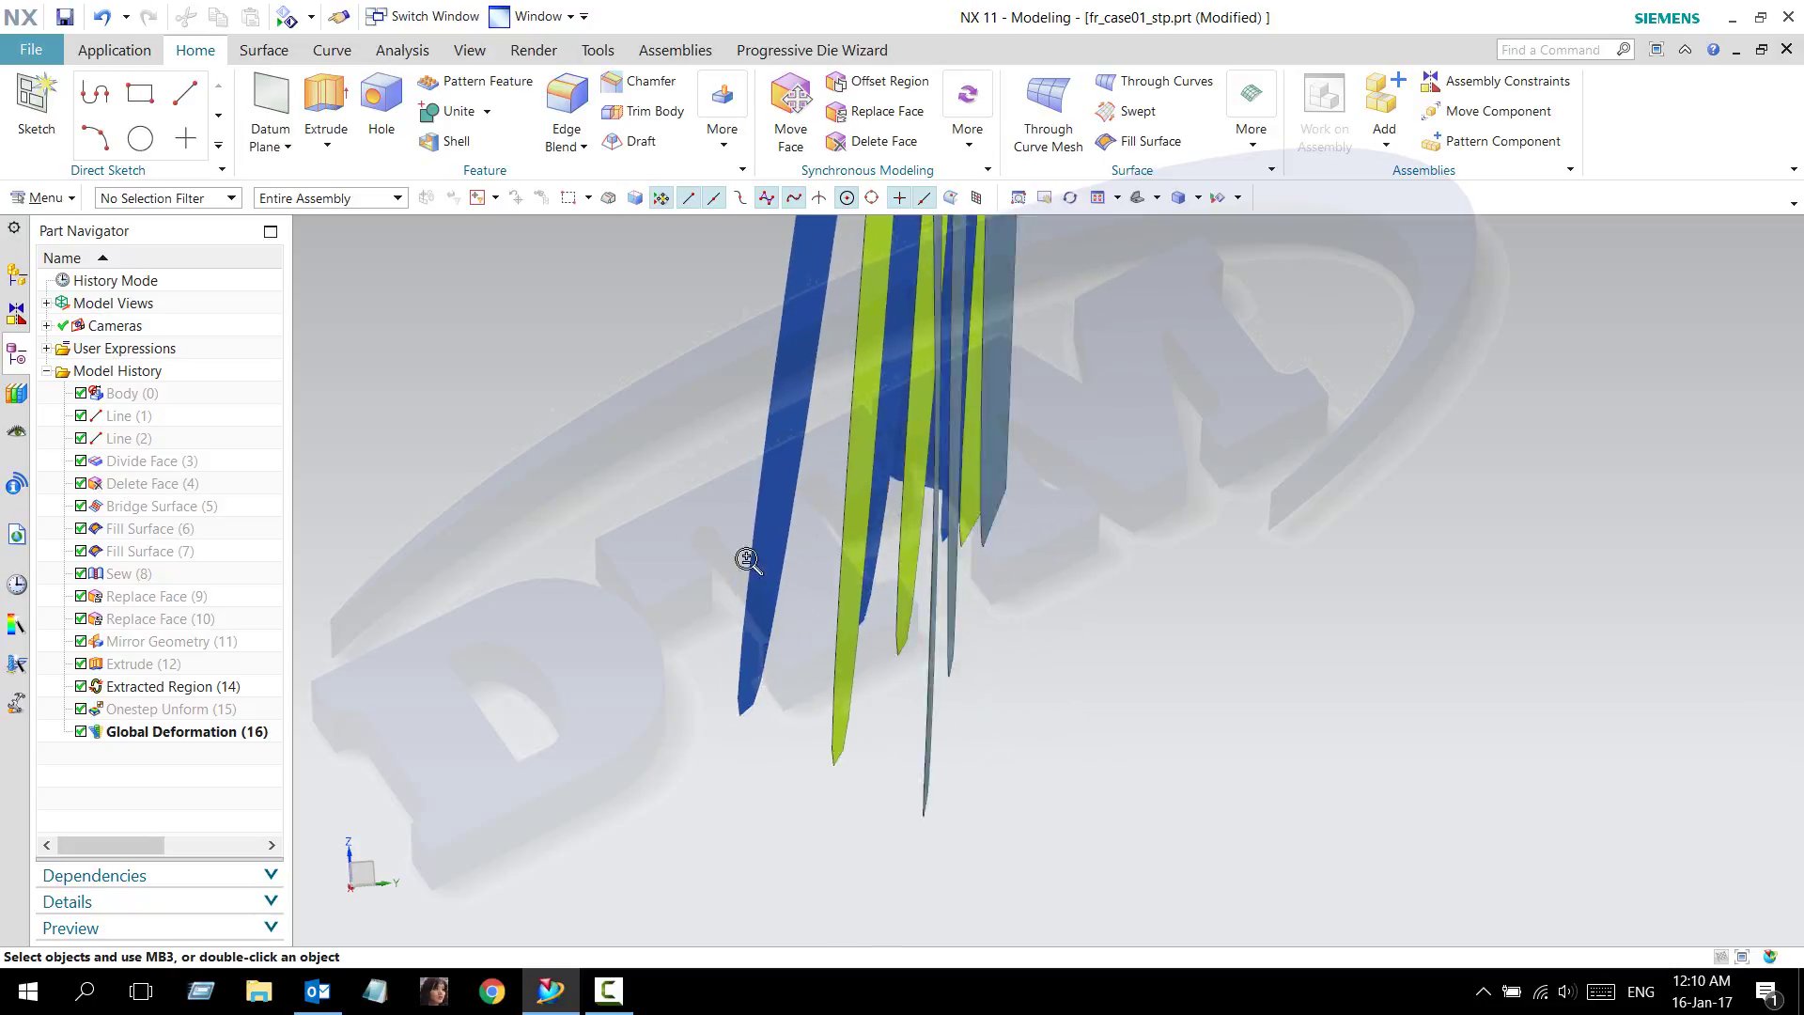
{"action": "scroll", "coordinate": [742, 554], "scroll_direction": "down", "scroll_amount": 2}
{"action": "scroll", "coordinate": [739, 639], "scroll_direction": "down", "scroll_amount": 1}
{"action": "middle_click_drag", "start_coordinate": [741, 663], "coordinate": [745, 583]}
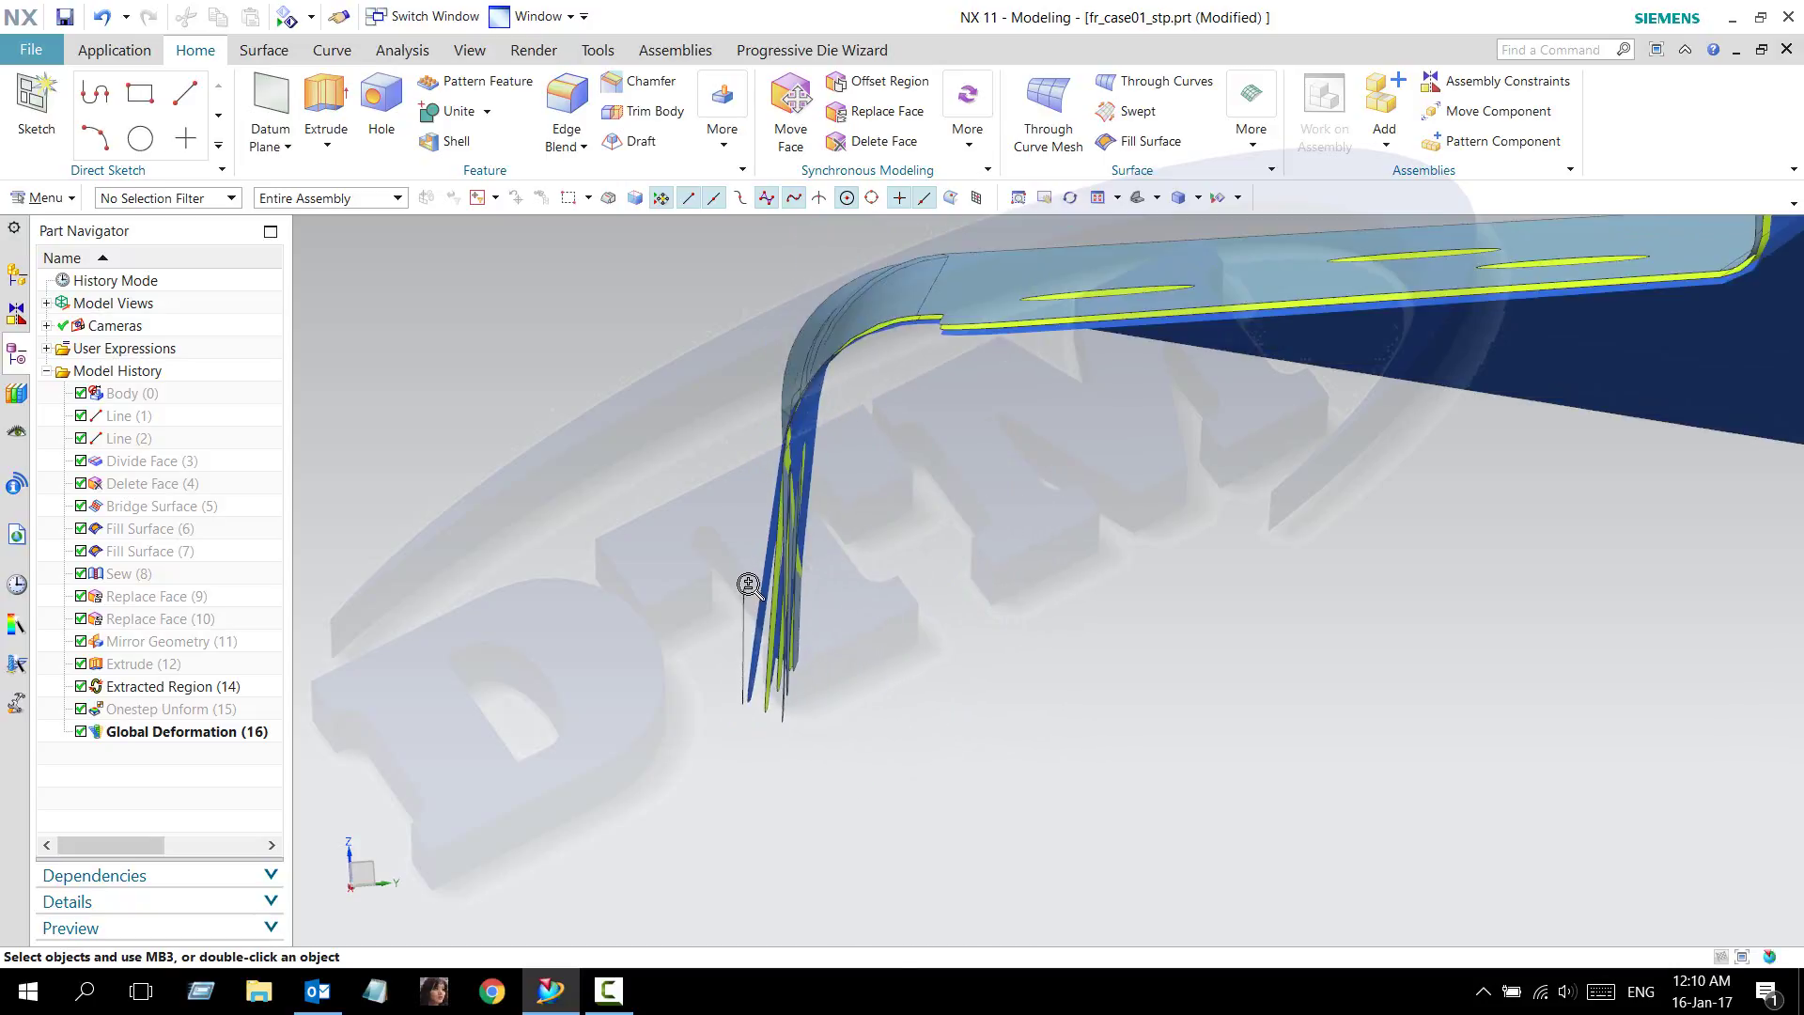
{"action": "scroll", "coordinate": [839, 817], "scroll_direction": "up", "scroll_amount": 2}
{"action": "middle_click_drag", "start_coordinate": [810, 772], "coordinate": [827, 761]}
{"action": "scroll", "coordinate": [818, 749], "scroll_direction": "up", "scroll_amount": 1}
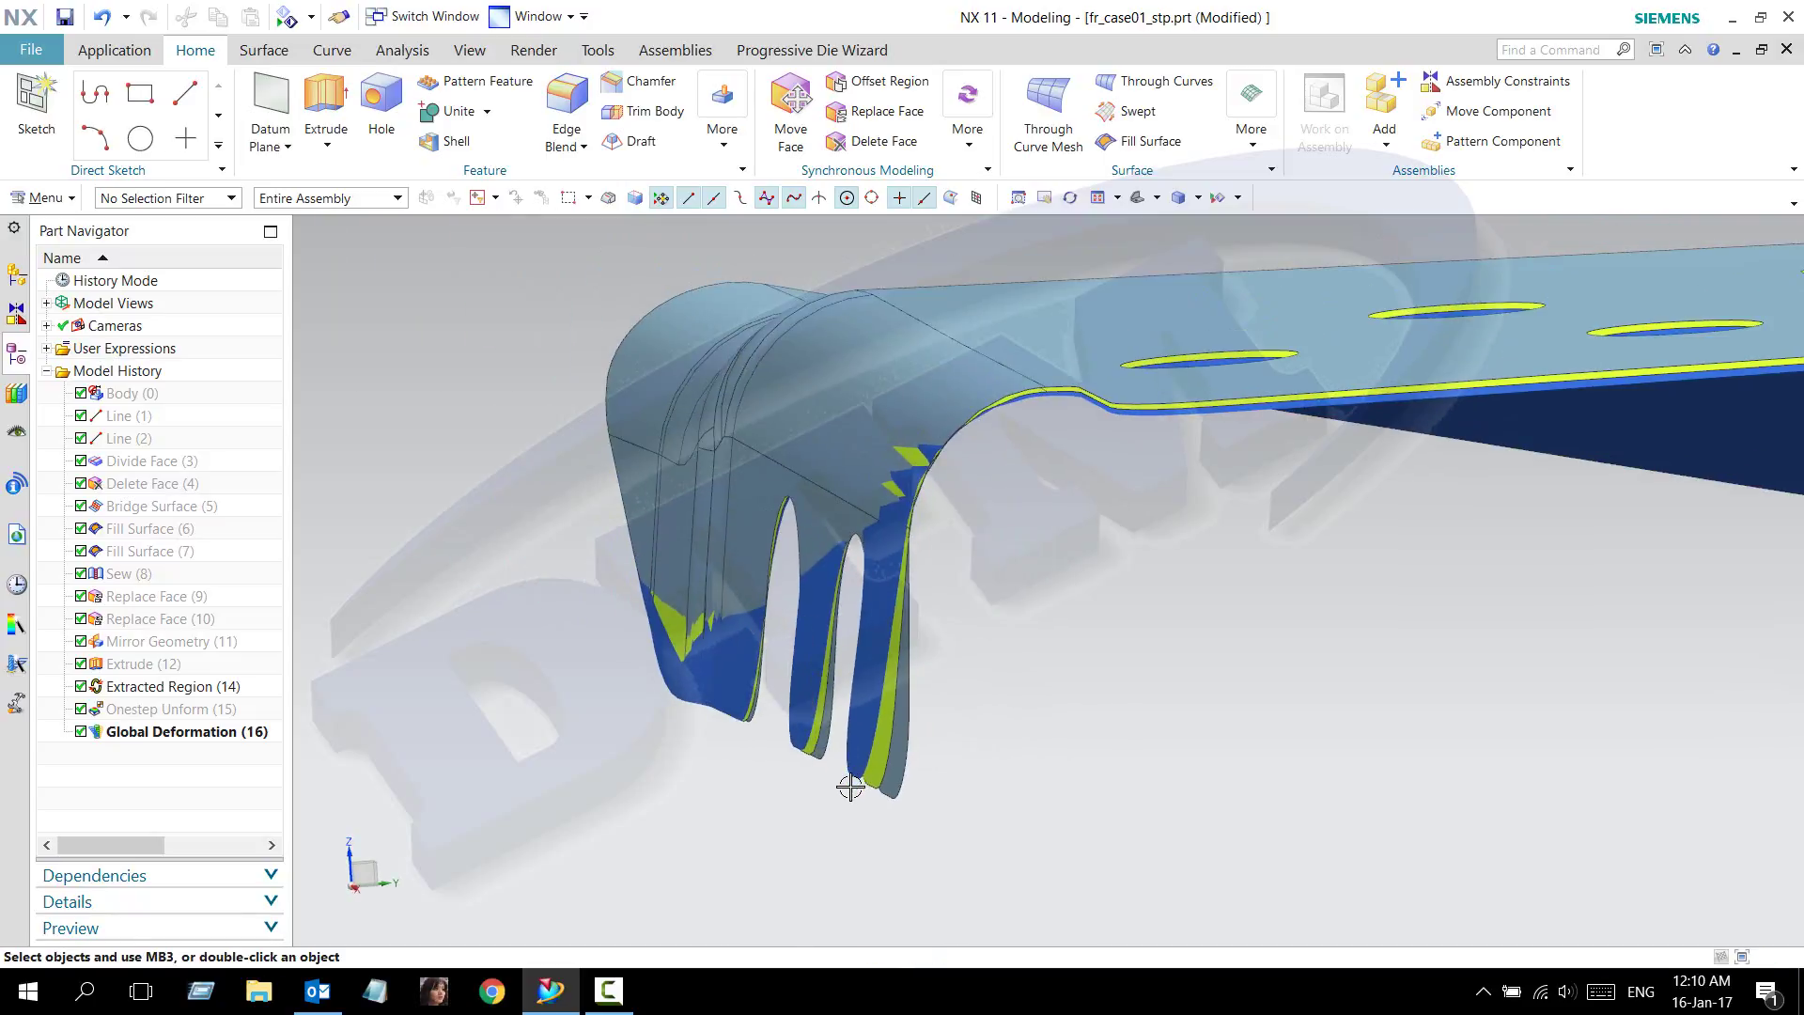
{"action": "scroll", "coordinate": [836, 728], "scroll_direction": "down", "scroll_amount": 2}
{"action": "mouse_move", "coordinate": [838, 700]}
{"action": "middle_mouse_down"}
{"action": "mouse_move", "coordinate": [715, 575]}
{"action": "mouse_move", "coordinate": [765, 616]}
{"action": "mouse_move", "coordinate": [841, 602]}
{"action": "mouse_move", "coordinate": [894, 637]}
{"action": "mouse_move", "coordinate": [887, 617]}
{"action": "middle_mouse_up"}
{"action": "scroll", "coordinate": [765, 615], "scroll_direction": "down", "scroll_amount": 2}
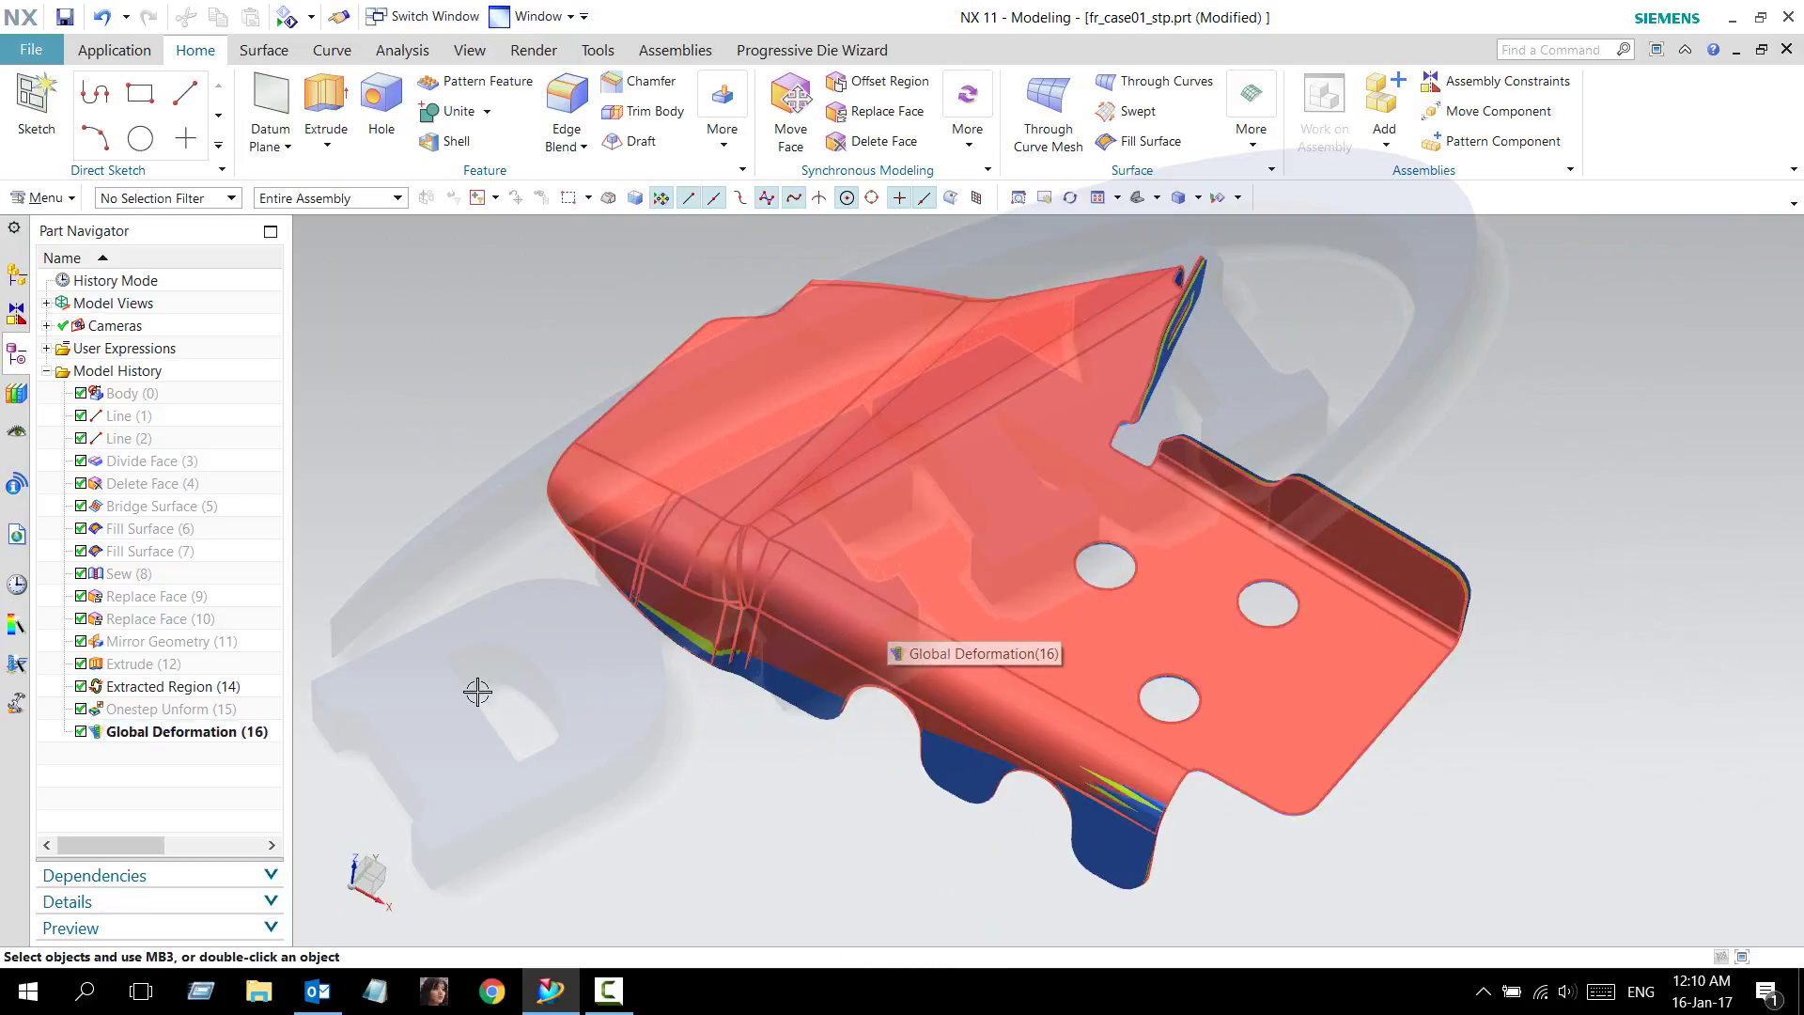